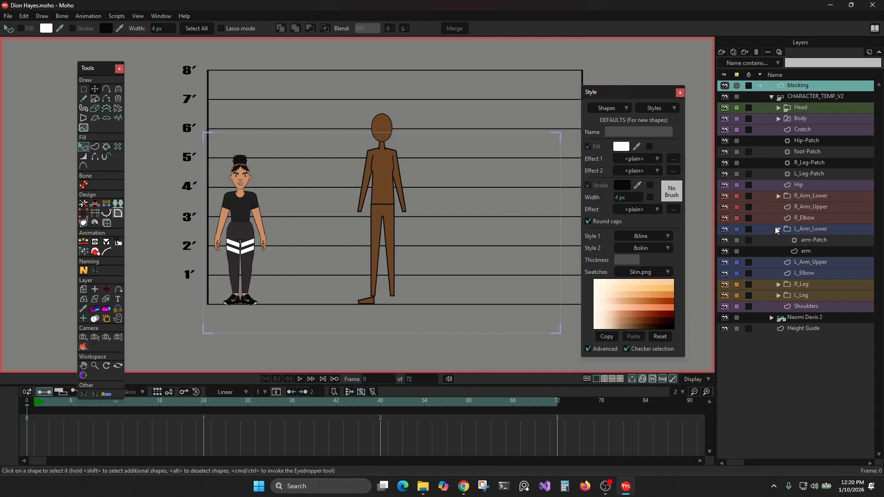
Collapse the L_Arm_Lower group in the Layers panel and select the Hip layer
click(779, 229)
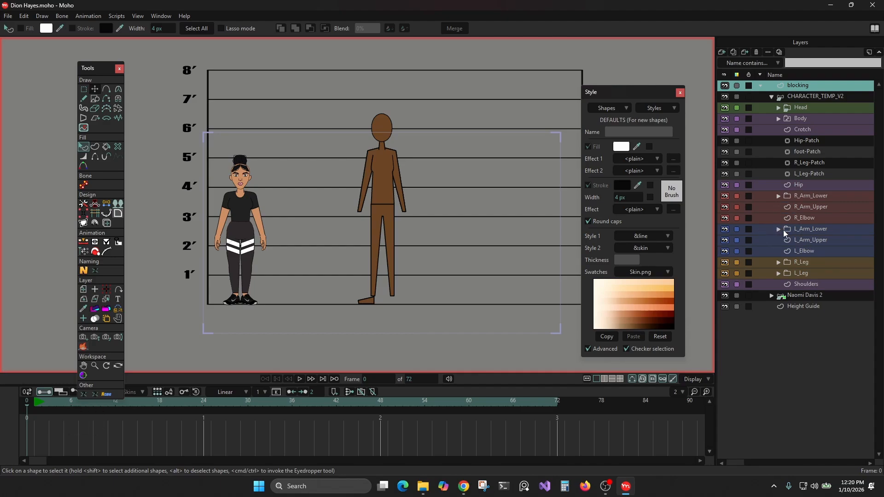
click(785, 186)
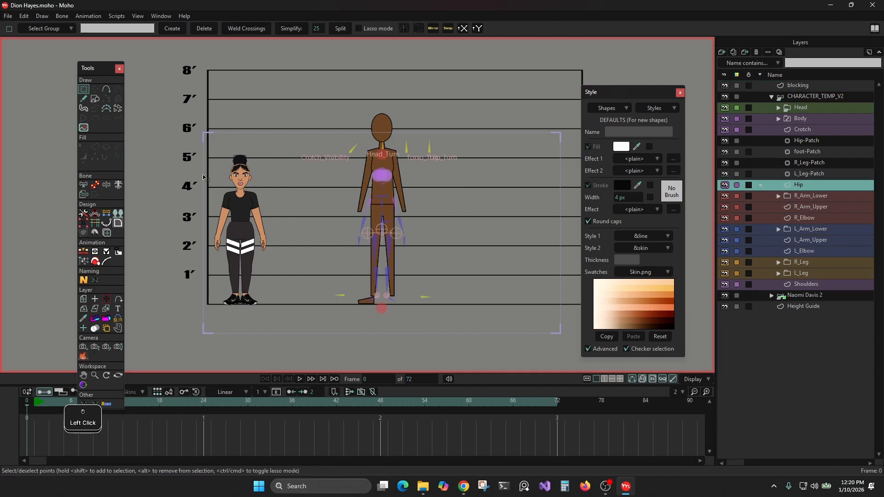
scroll(72, 82, up, 2)
With the Draw Shape tool active, frame the figure's torso and select the blocking layer
click(92, 99)
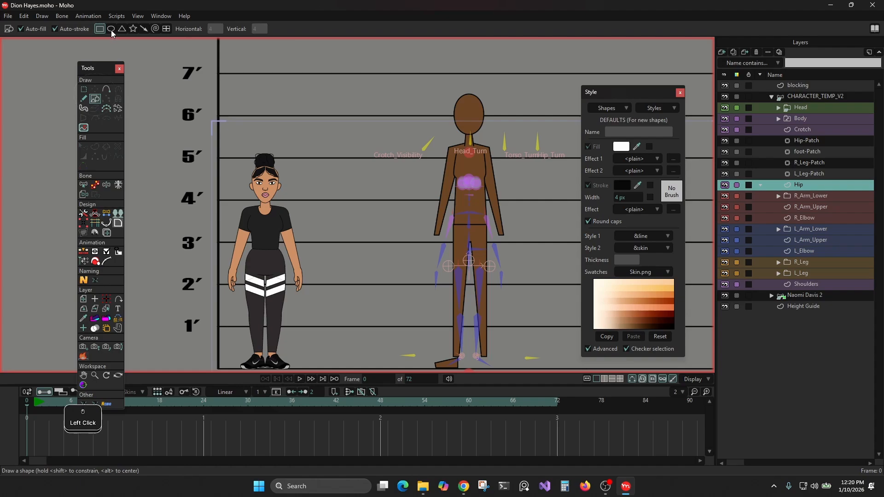
scroll(402, 167, up, 2)
drag(474, 183, 386, 147)
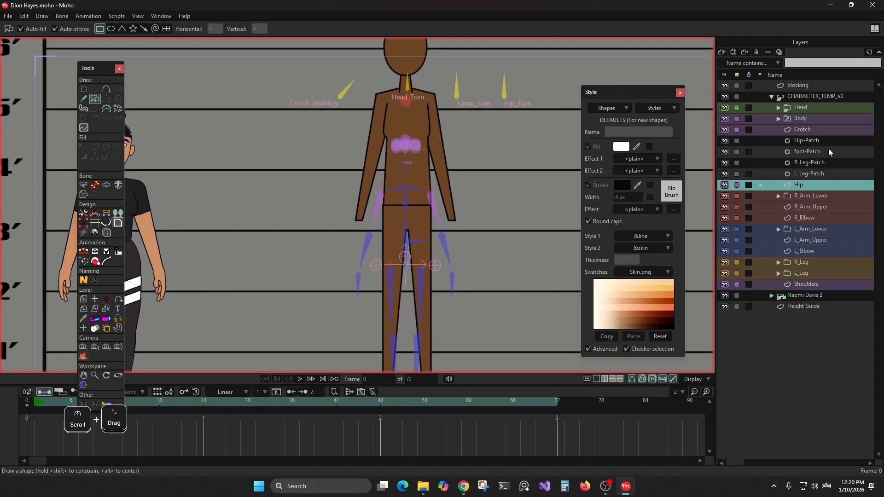
click(795, 84)
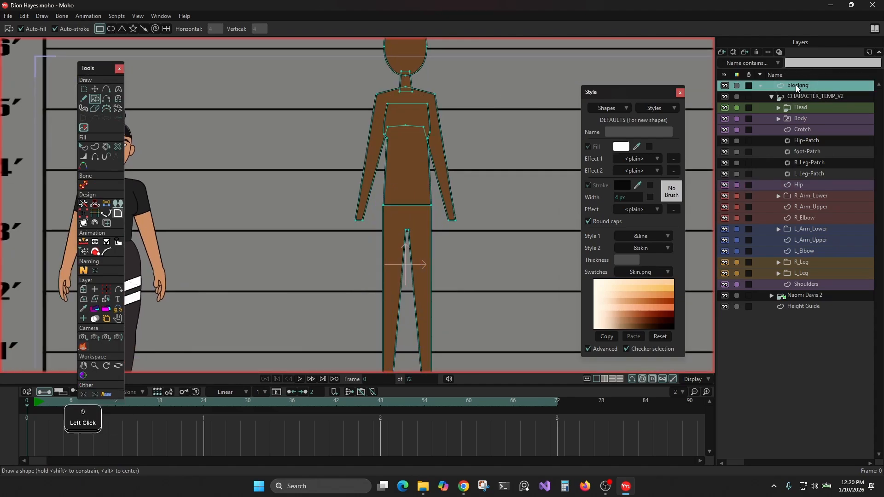
Set the blocking layer's opacity to 20 in its Layer Settings
double_click(796, 84)
click(552, 170)
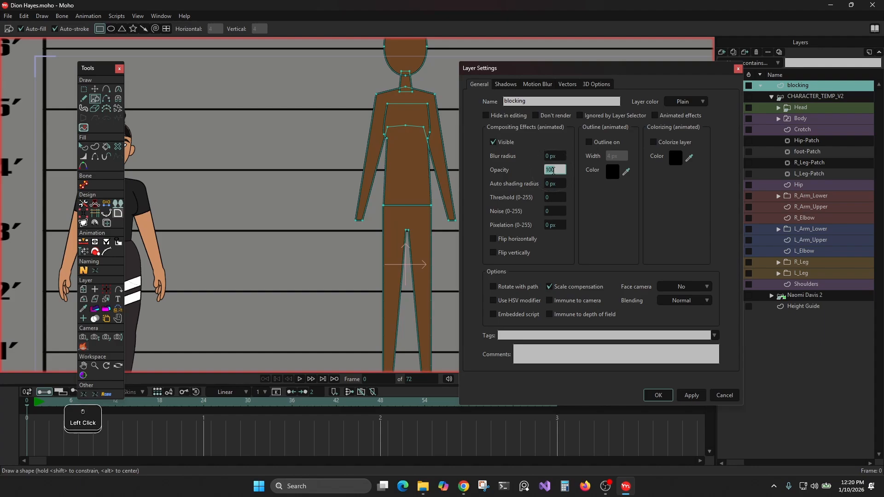
text(40)
key(BackSpace)
key(BackSpace)
text(20)
key(Return)
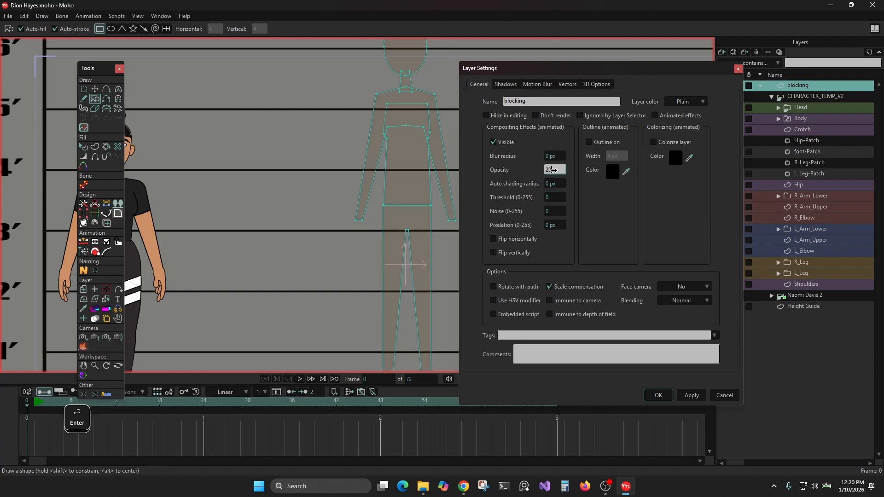
key(Return)
Reopen the blocking layer's settings and change its opacity to 45
double_click(794, 87)
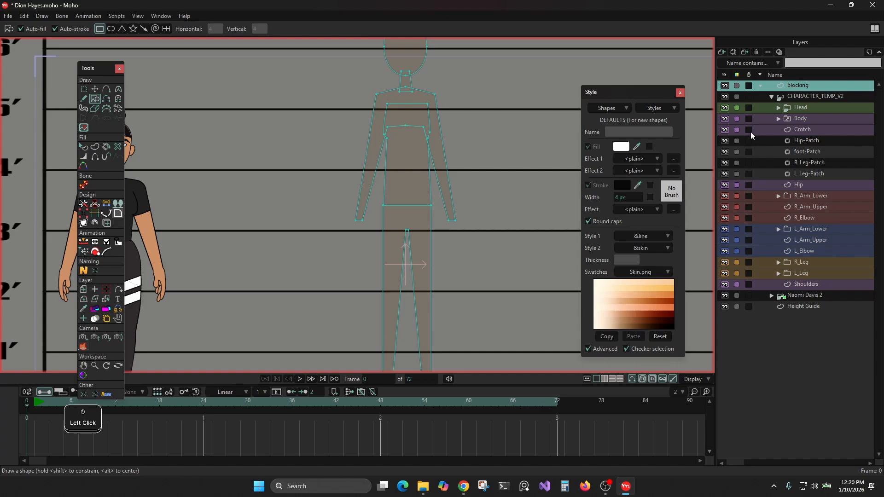
click(552, 170)
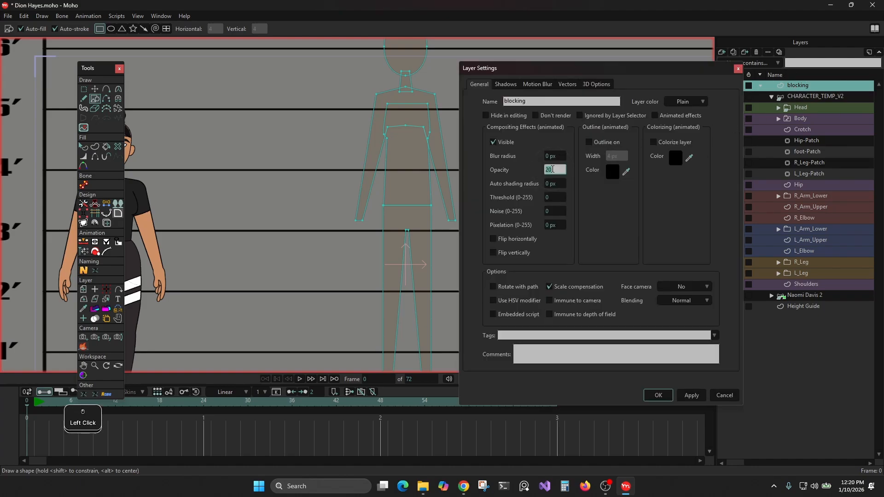
key(Return)
key(Return)
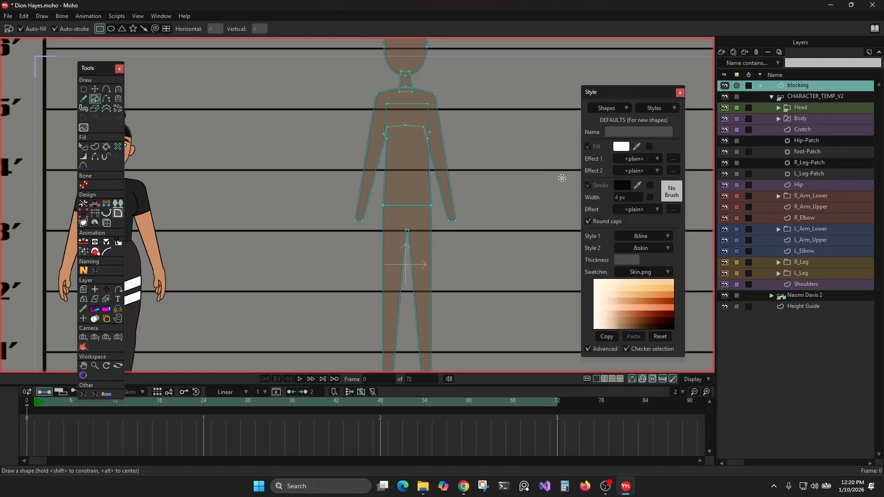
Move the blocking layer below the CHARACTER_TEMP_V2 group, just above the reference character layer
click(815, 109)
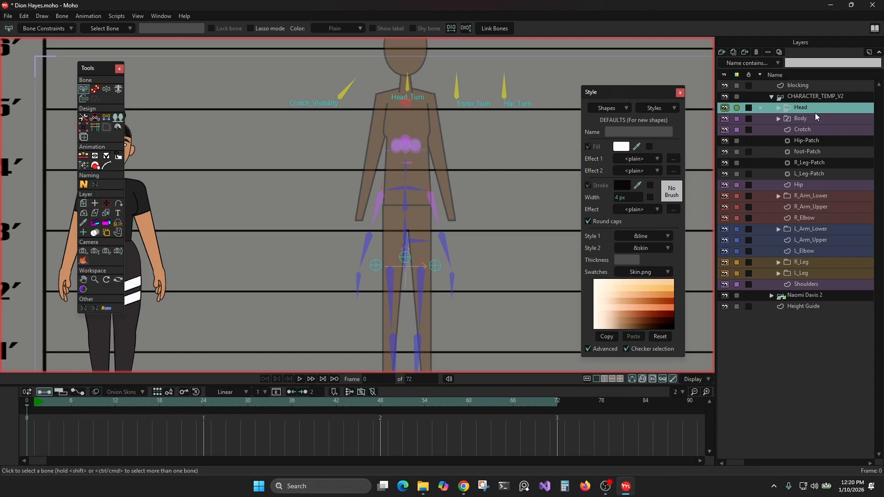
mouse_move(804, 88)
mouse_down()
mouse_move(796, 87)
mouse_move(796, 293)
mouse_up()
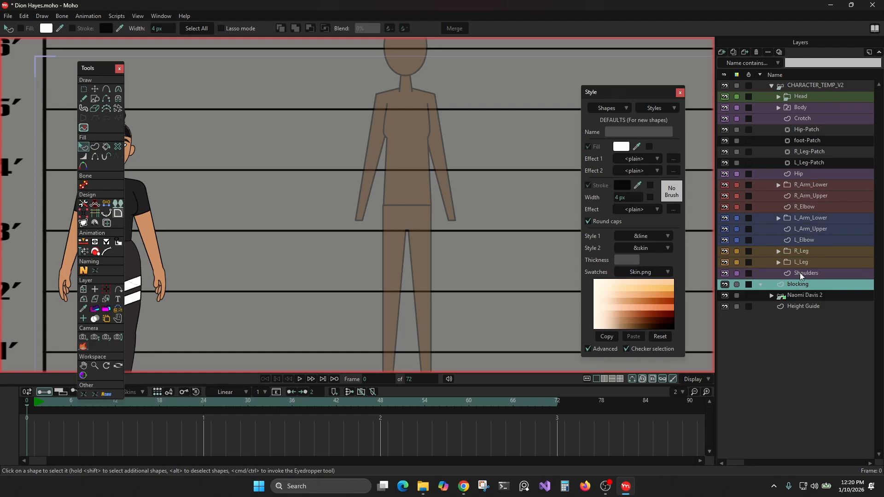
click(799, 273)
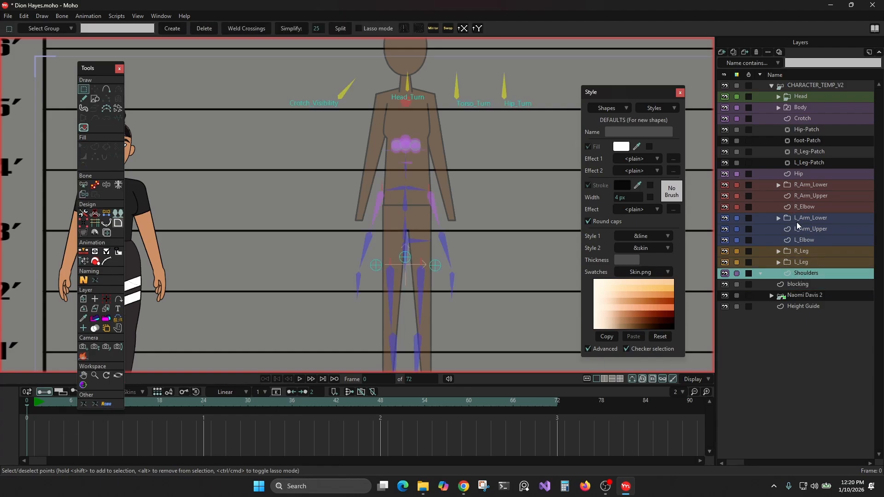
click(805, 174)
scroll(123, 98, up, 2)
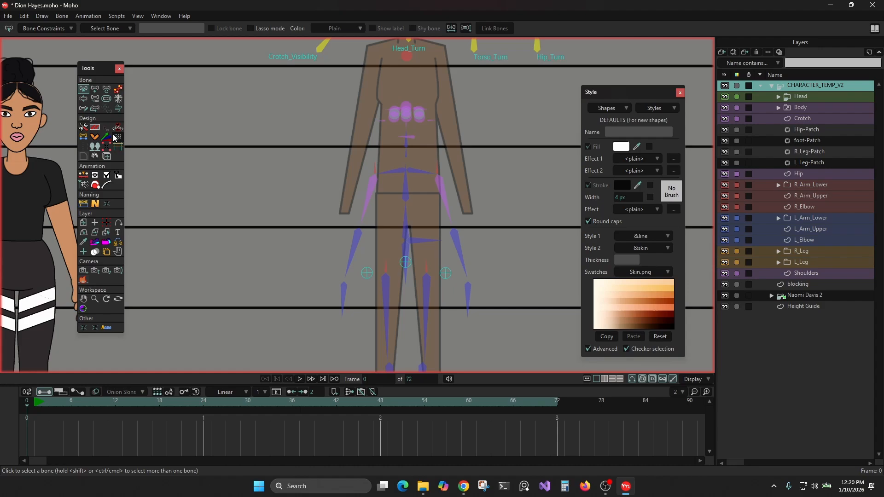
Hide all of the figure's limb bones using the bone visibility toggles
click(117, 137)
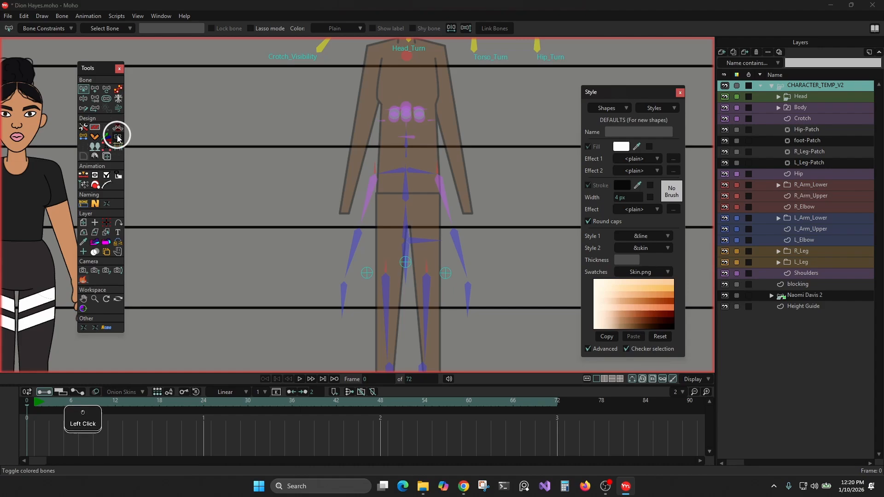
click(60, 29)
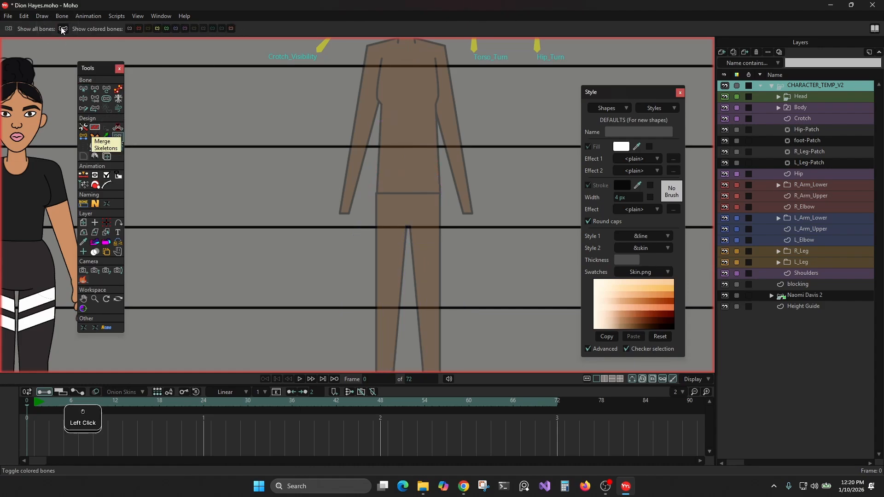
drag(290, 95, 282, 161)
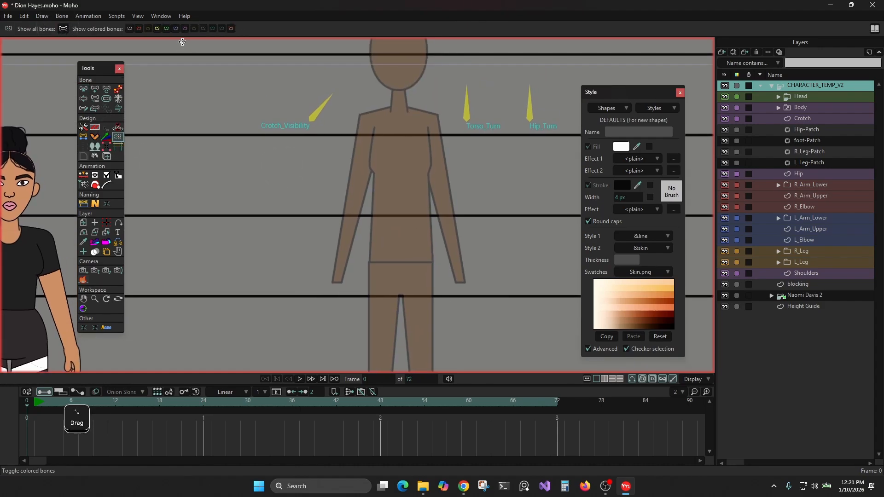
click(157, 29)
click(157, 29)
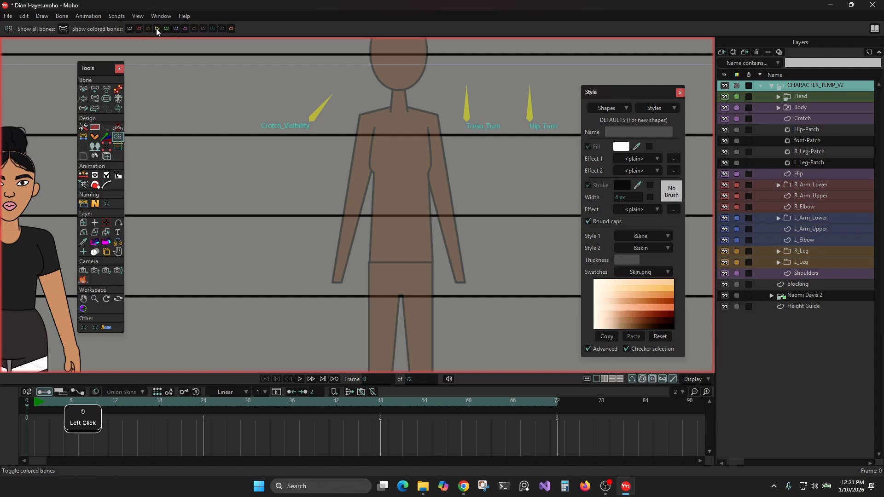
scroll(454, 196, down, 3)
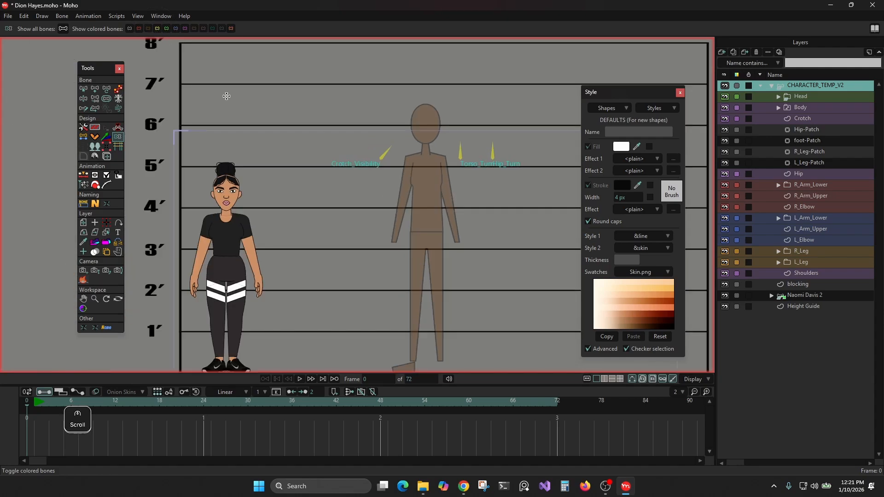
scroll(347, 137, up, 5)
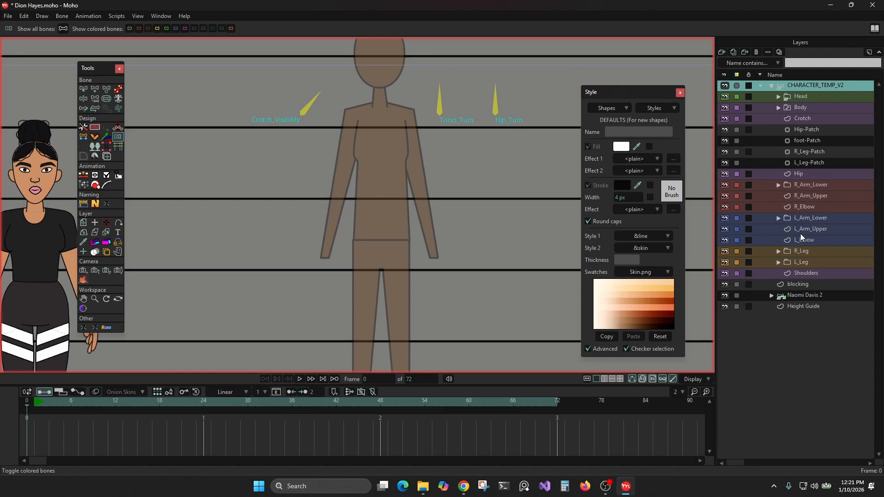
On the Hip layer, choose the rectangle shape and create a new style named &pants
click(801, 173)
scroll(350, 179, up, 3)
click(95, 99)
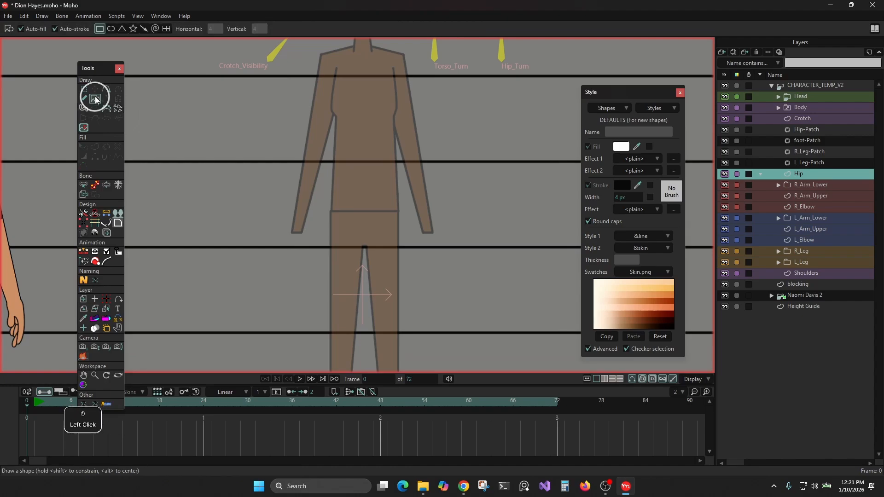
scroll(357, 209, up, 2)
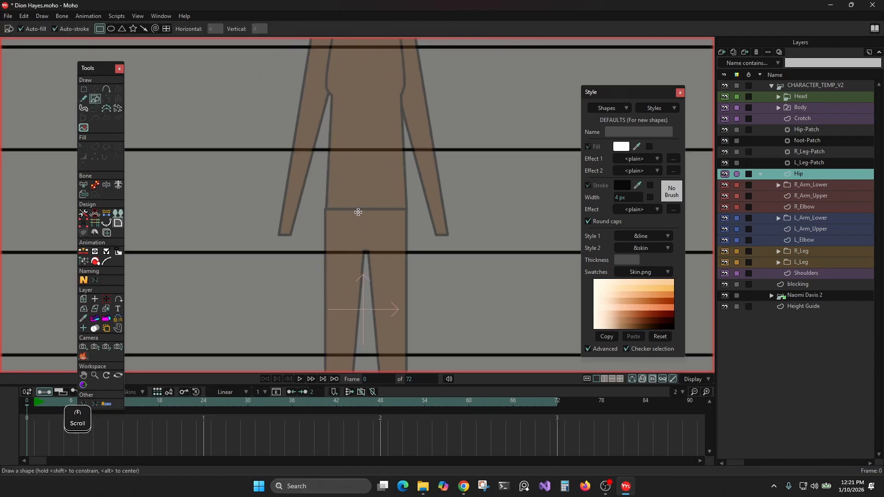
click(652, 110)
click(649, 121)
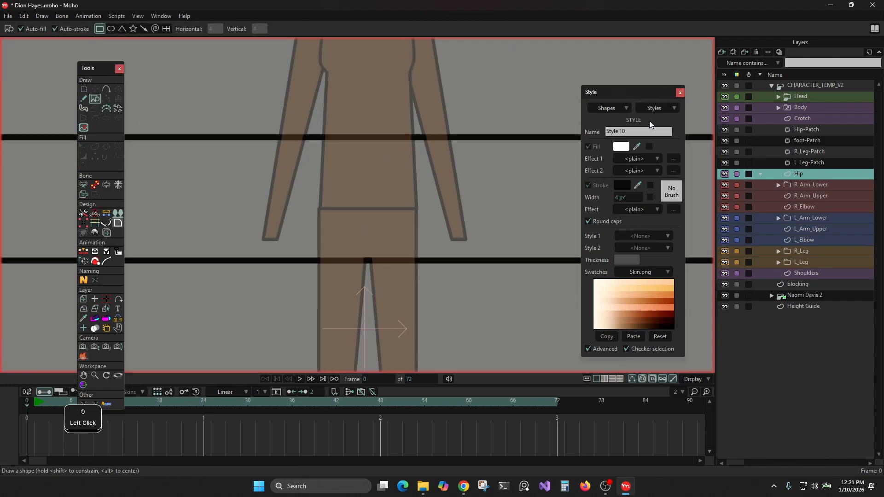
click(641, 132)
Draw a rectangle over the hips, round it into an oval, and pull its top points inward
drag(303, 142, 399, 188)
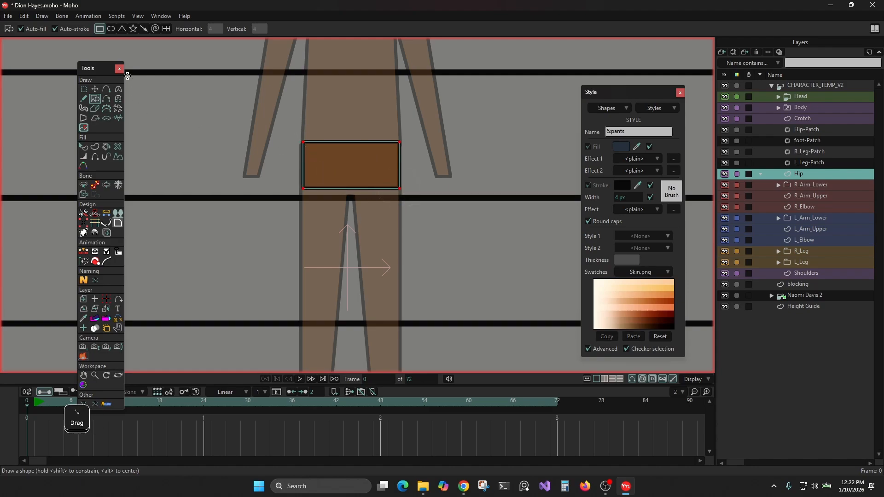
click(118, 89)
drag(487, 221, 603, 177)
click(95, 89)
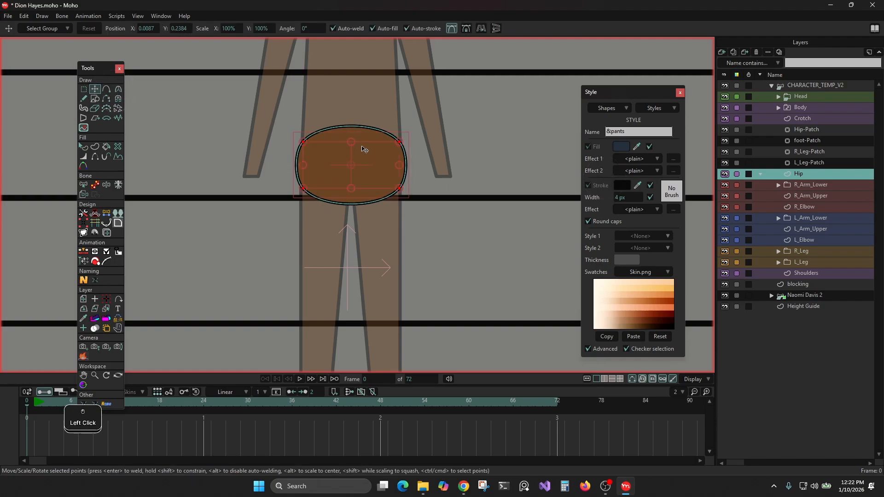
drag(287, 126, 398, 143)
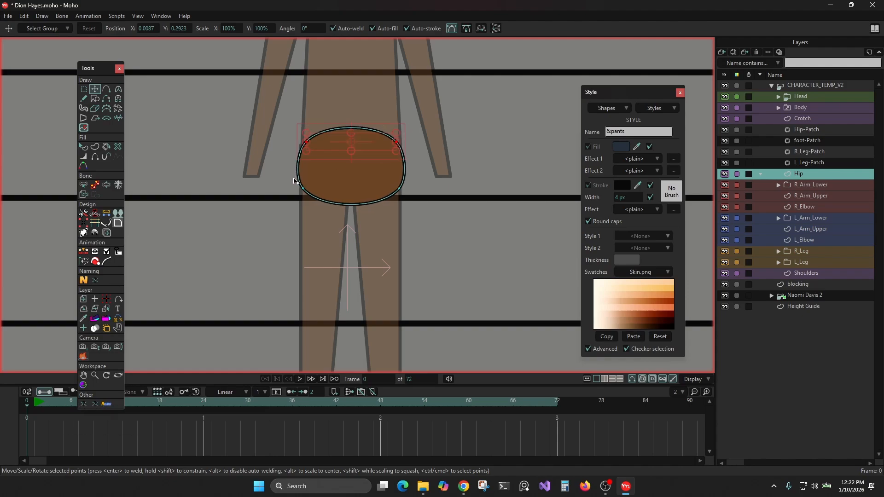
click(345, 171)
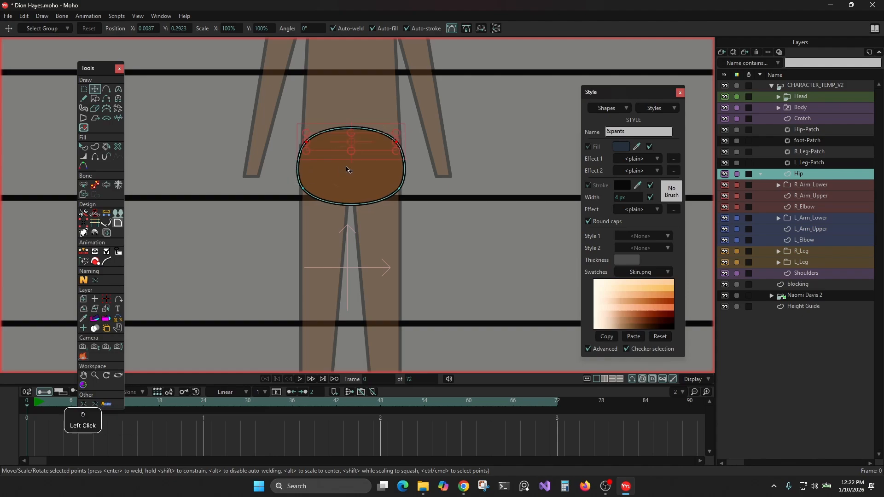
Apply the &pants style to the hip oval, making it dark navy with a black outline
click(84, 146)
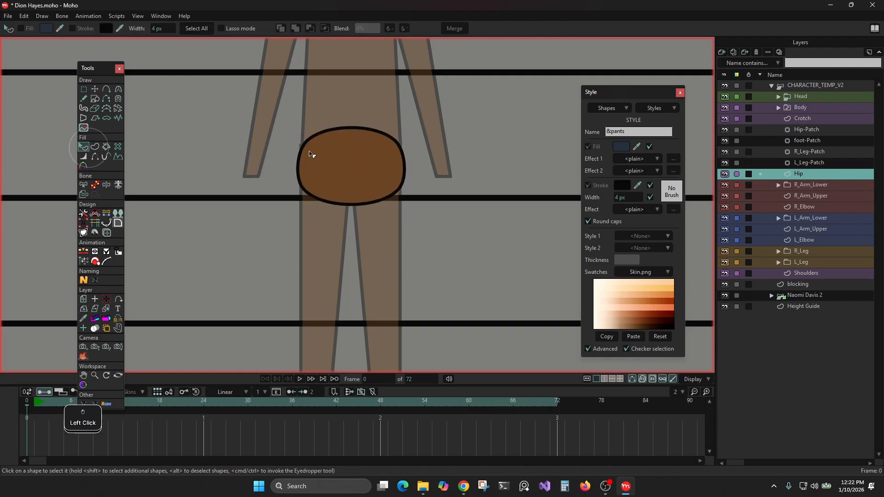
click(341, 156)
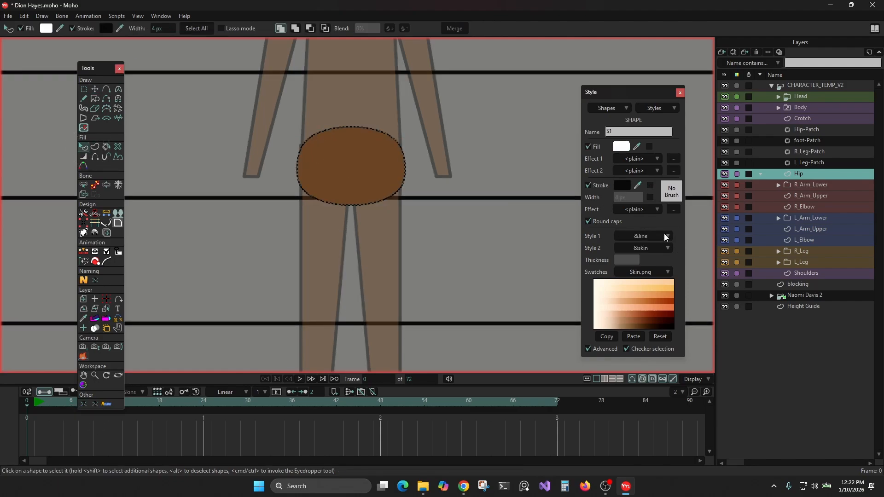
click(662, 247)
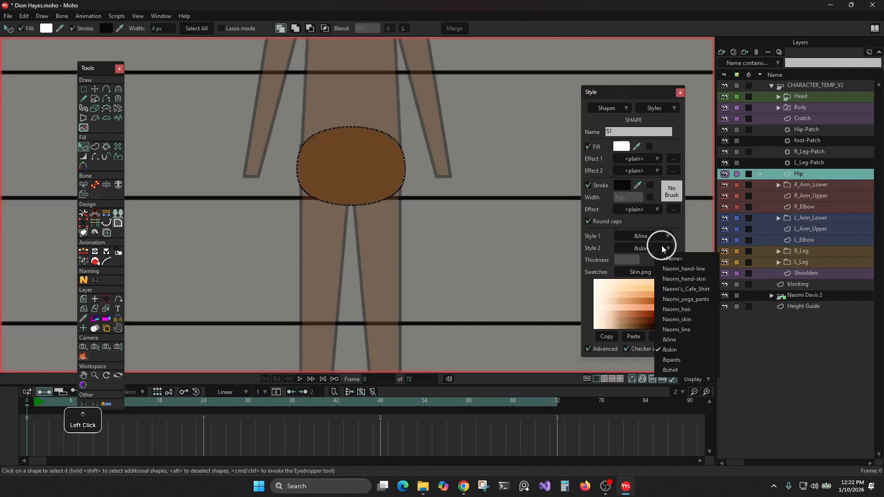
click(677, 360)
click(438, 197)
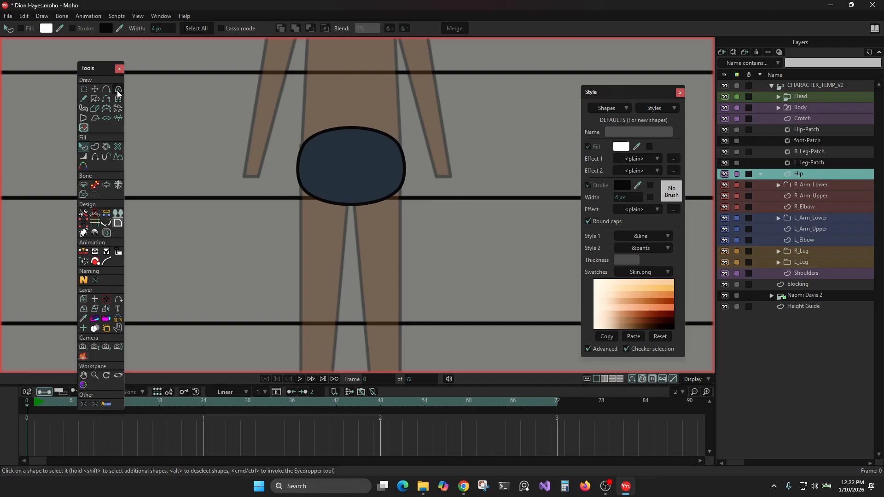
Pick the Draw Shape tool, expand the R_Leg group and select its R_Leg layer
click(95, 99)
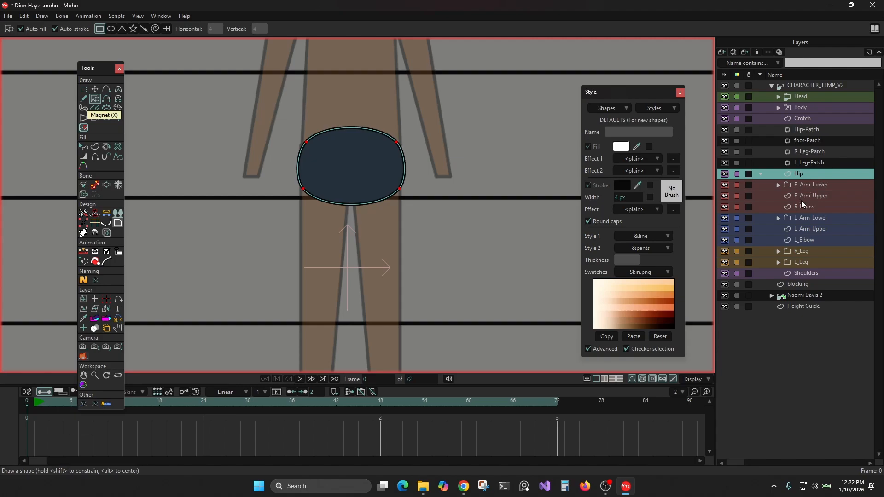
click(778, 250)
click(799, 273)
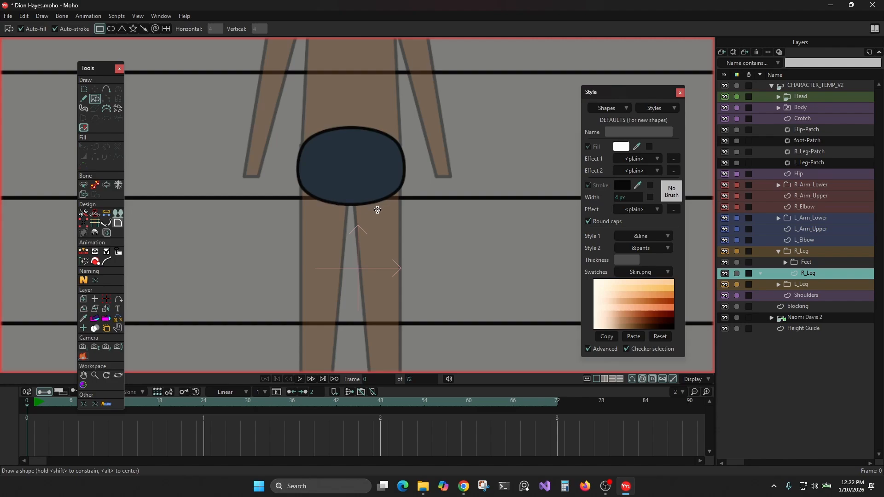
Undo the stray rectangle and draw a centred circle at the top of the right leg
scroll(405, 184, up, 3)
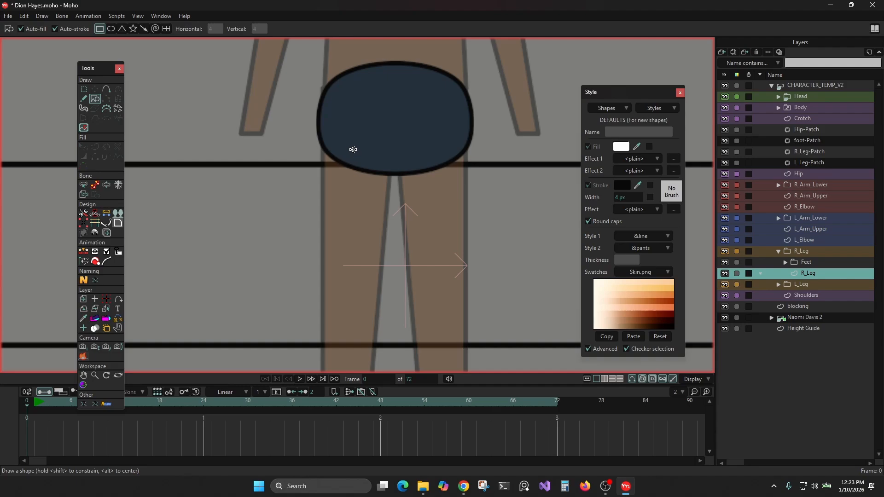
key(ctrl+z)
drag(329, 114, 377, 161)
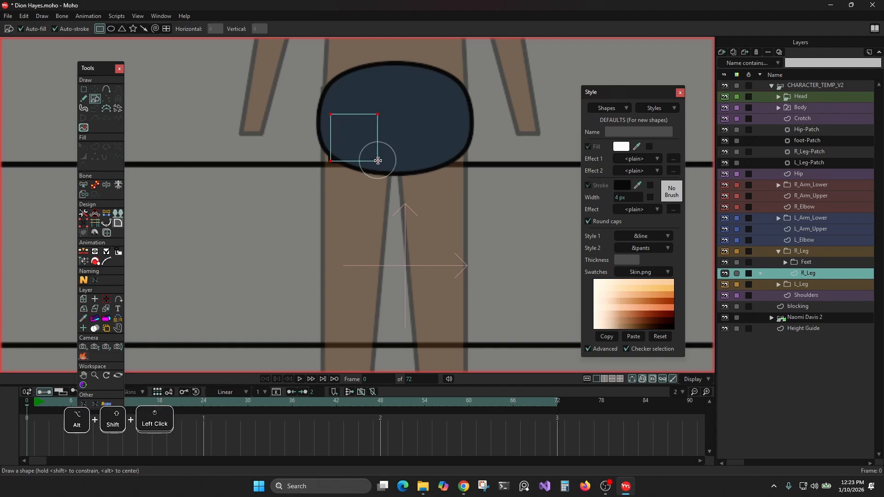
key(ctrl+z)
key(ctrl+z)
click(111, 28)
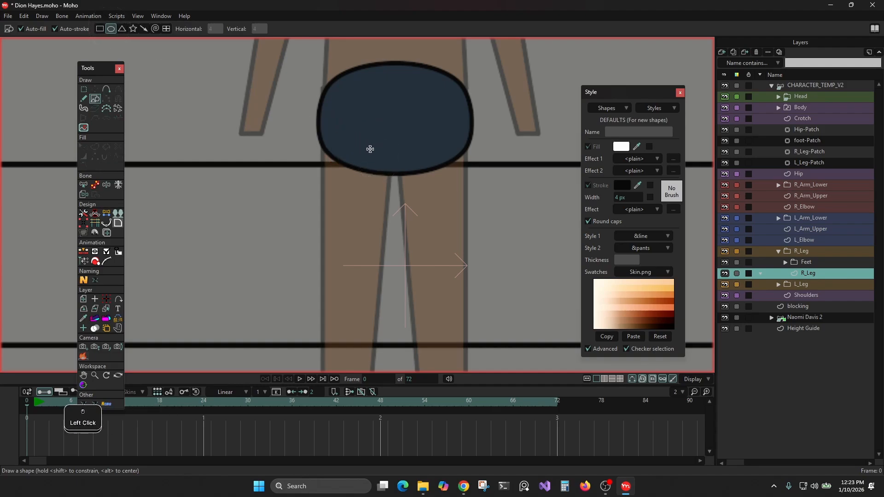
drag(352, 145, 391, 180)
click(95, 89)
Copy the hip circle, move the copy down to the ankle and shrink it
scroll(454, 138, down, 5)
scroll(476, 144, down, 3)
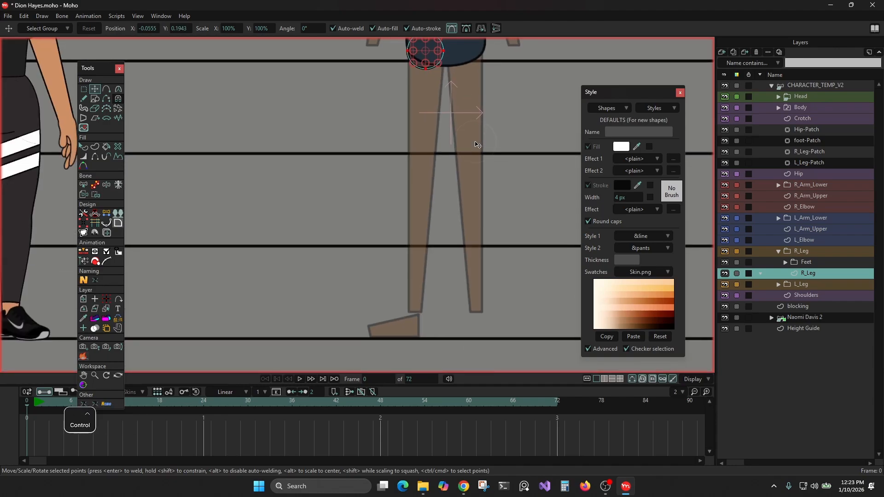
key(ctrl+c)
key(ctrl+v)
drag(474, 142, 461, 381)
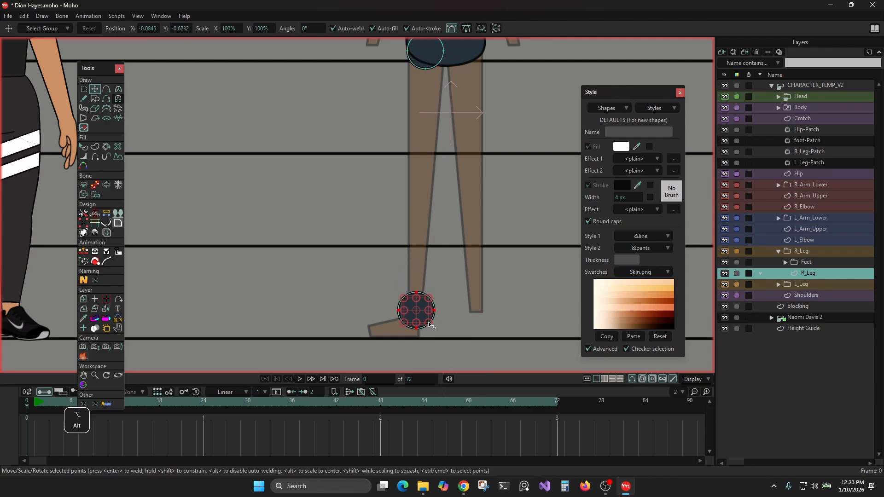
drag(428, 324, 423, 315)
drag(449, 269, 455, 274)
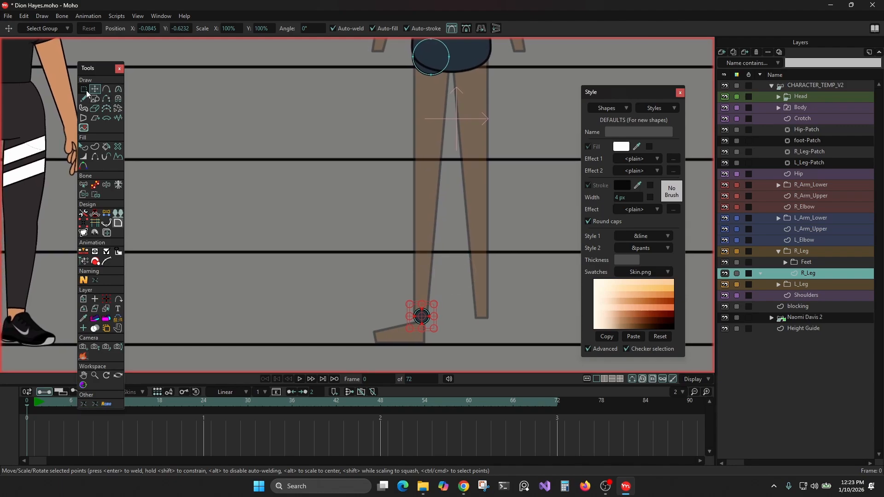
Draw a straight line from the ankle circle up to the hip circle
click(106, 89)
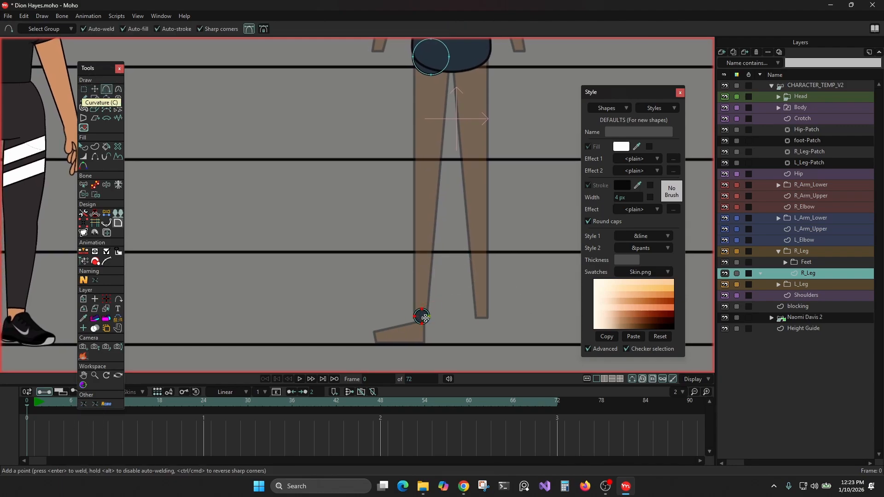
drag(421, 316, 432, 63)
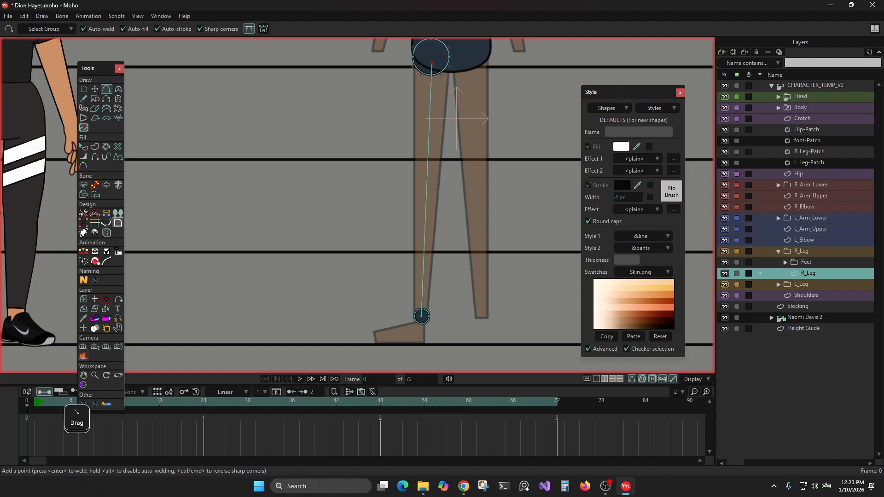
click(106, 214)
scroll(322, 193, up, 3)
Read the centre coordinates of the hip circle and the ankle circle (X -0.0845, Y -0.6232)
alt+click(416, 133)
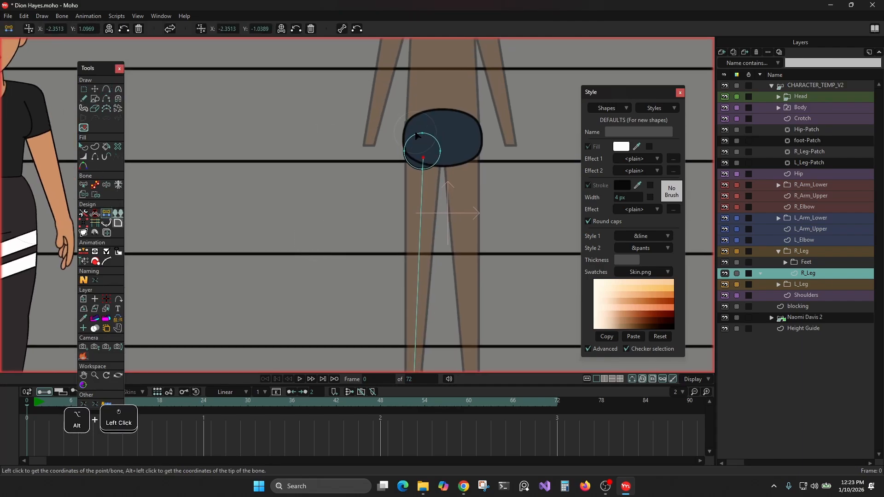
alt+click(413, 135)
drag(392, 117, 453, 179)
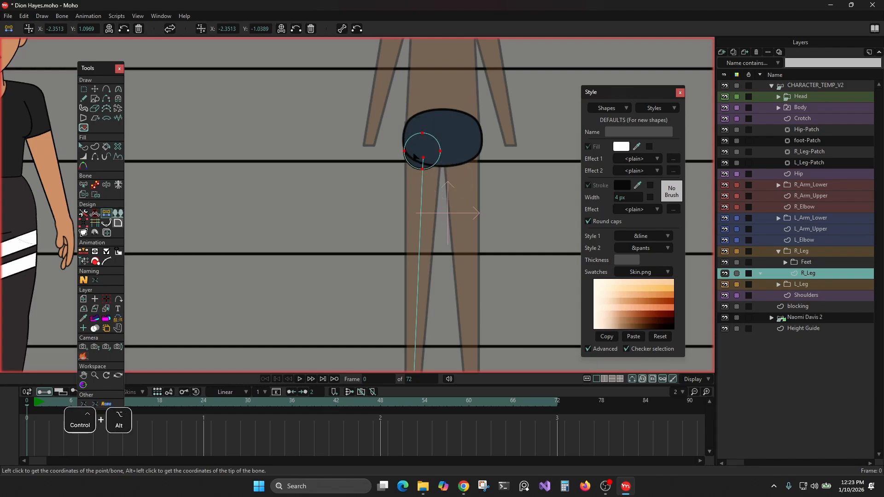
ctrl+alt+click(422, 154)
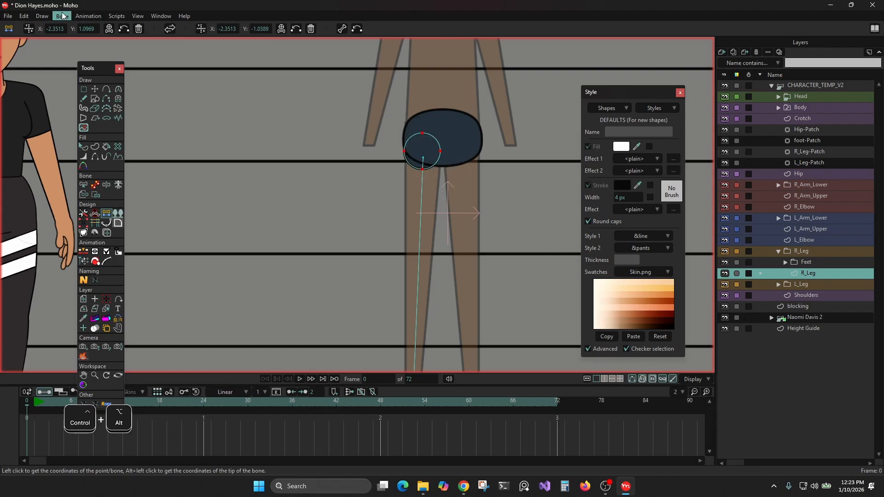
click(29, 28)
drag(472, 224, 469, 79)
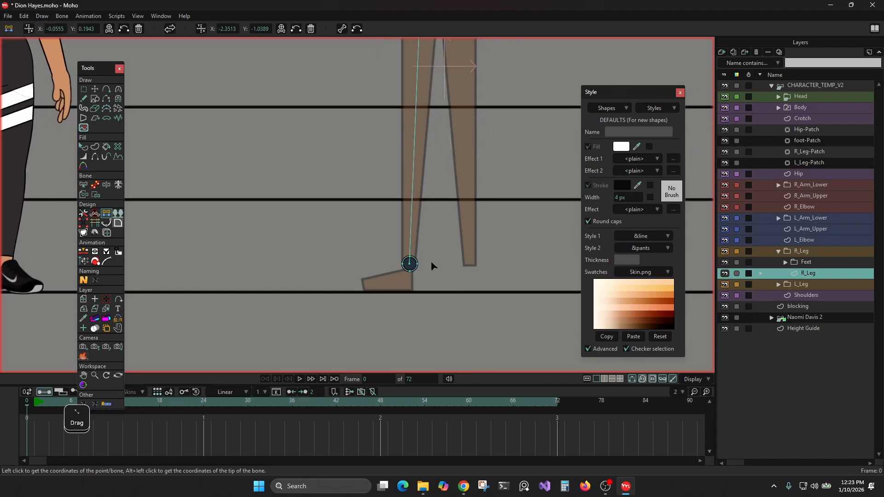
drag(388, 247, 429, 277)
ctrl+alt+click(409, 264)
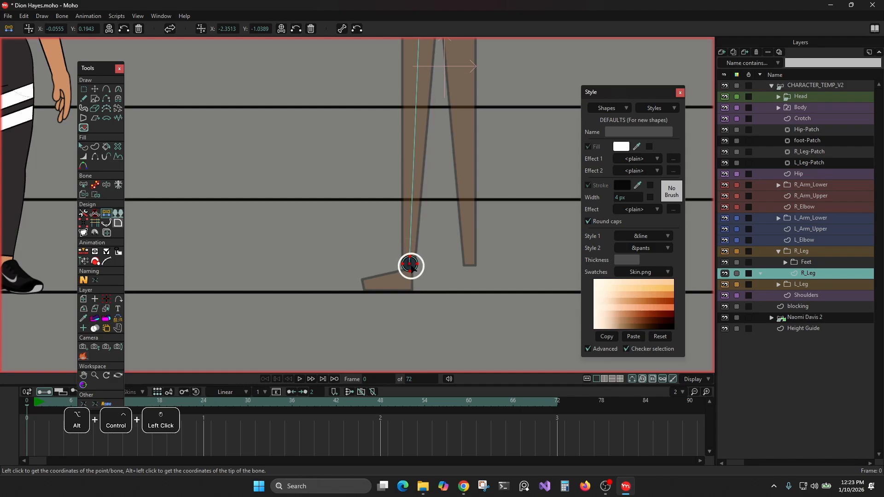
click(201, 29)
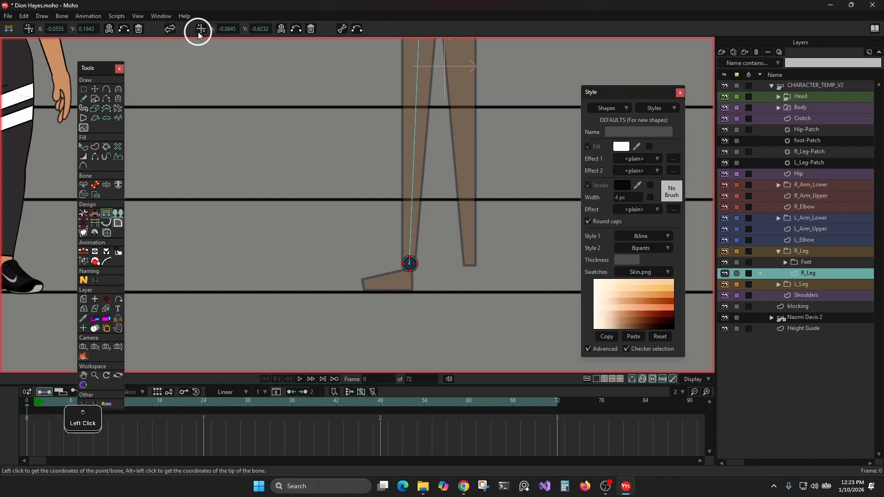
Snap the line's lower end to the ankle centre and its top end to the hip centre
click(410, 264)
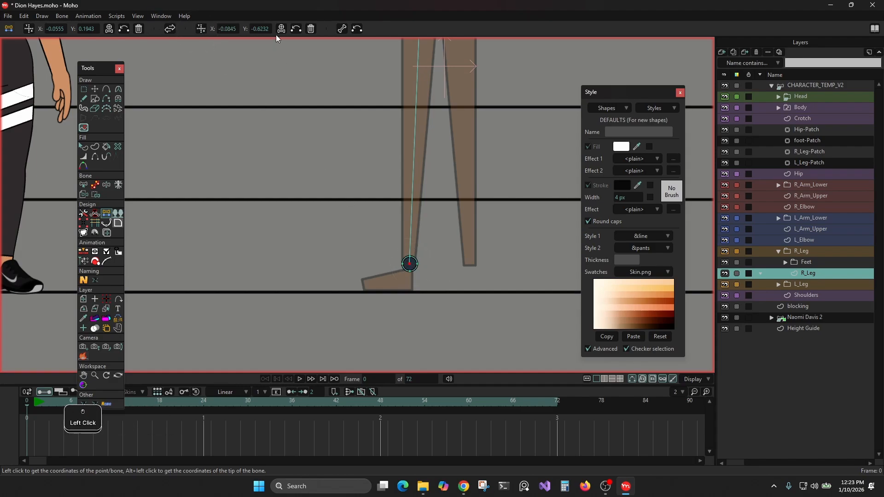
click(297, 30)
drag(516, 222, 491, 366)
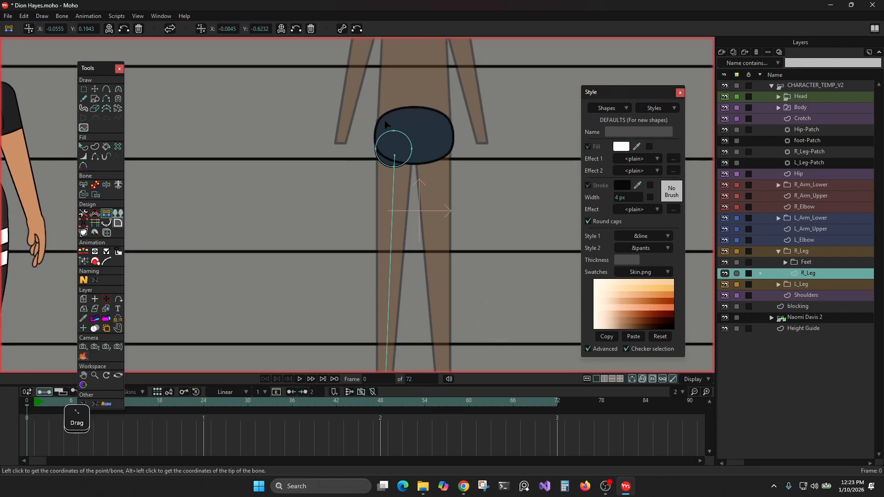
click(395, 155)
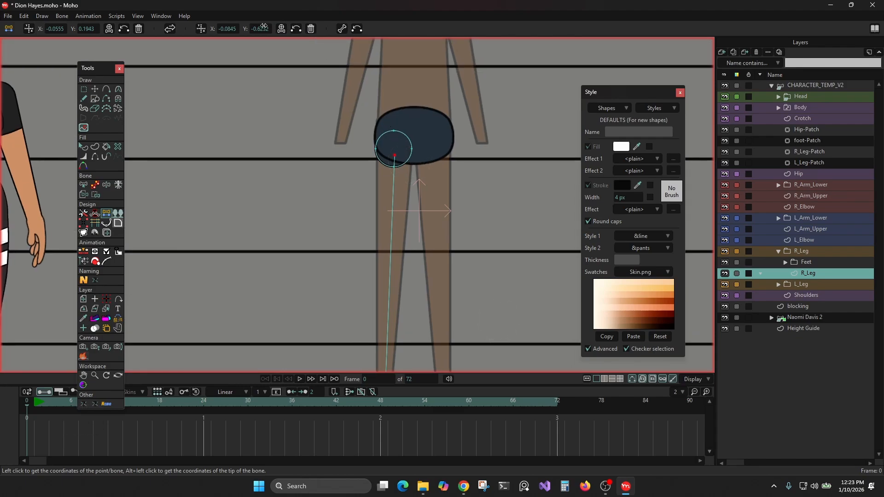
click(124, 28)
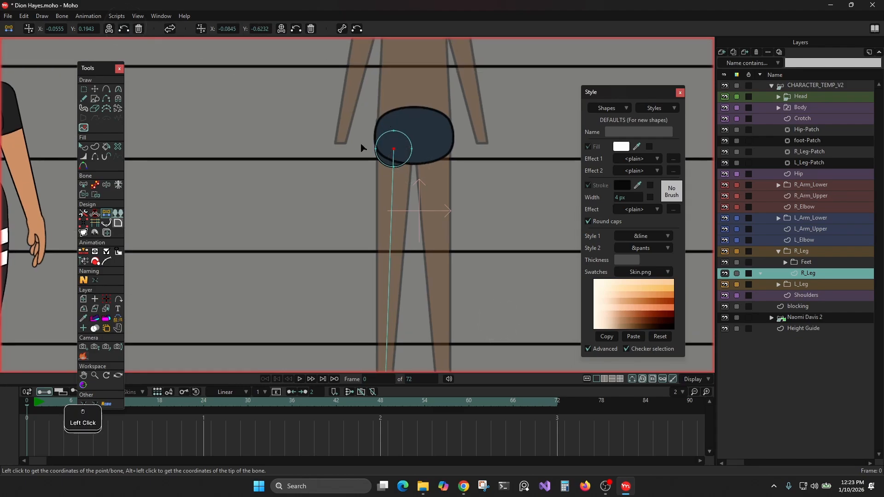
click(84, 89)
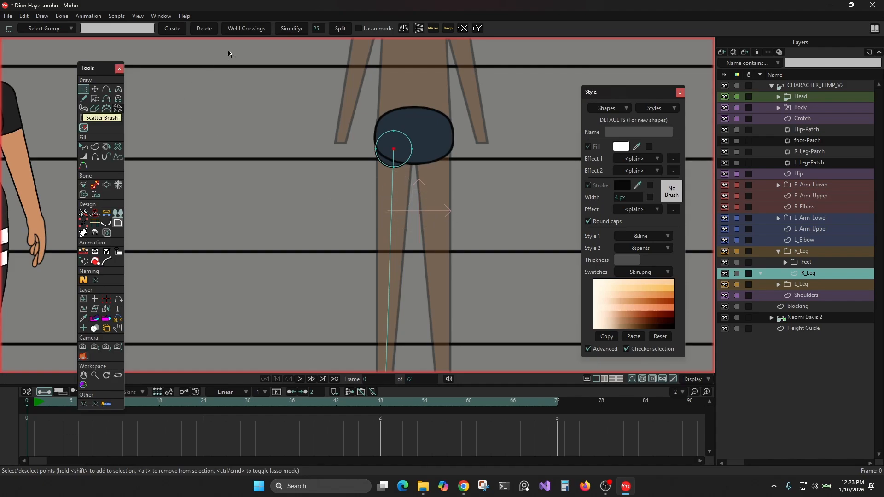
Turn on line splitting for the point tool and frame the whole leg
click(118, 89)
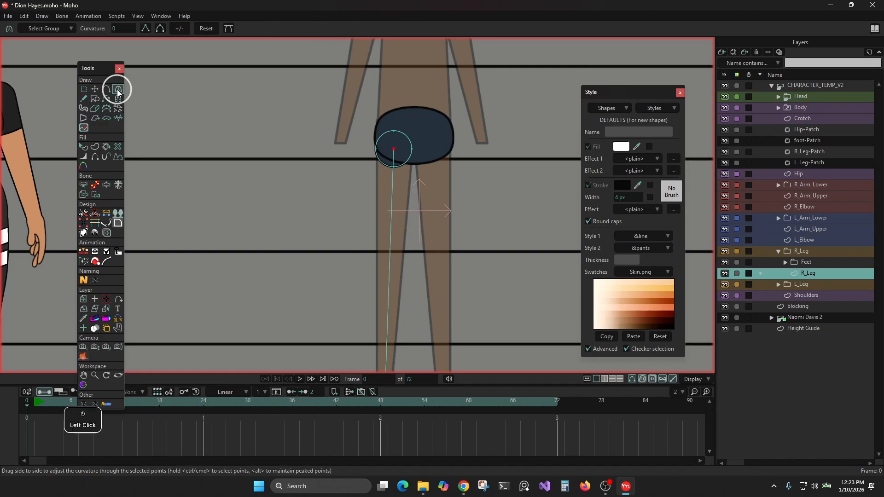
click(144, 29)
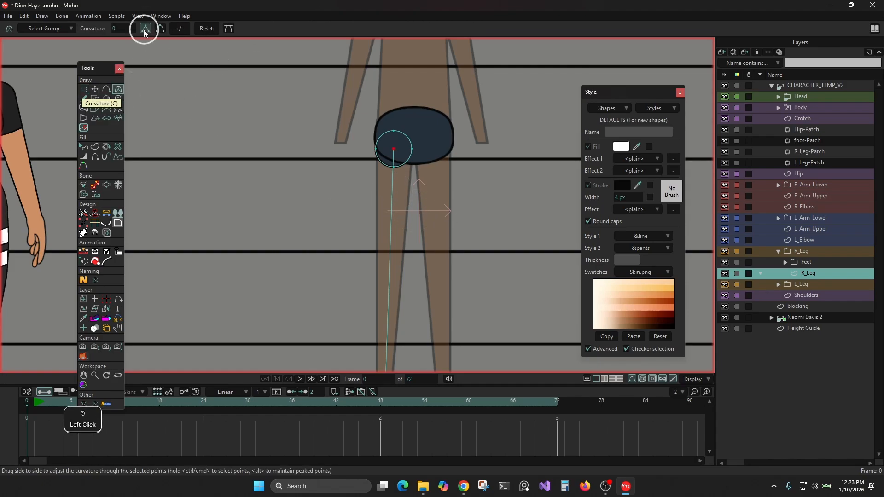
click(83, 89)
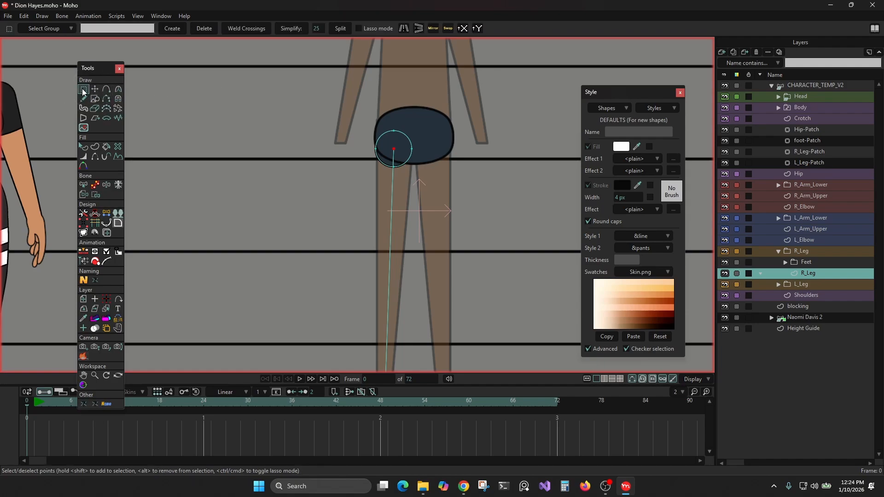
click(334, 29)
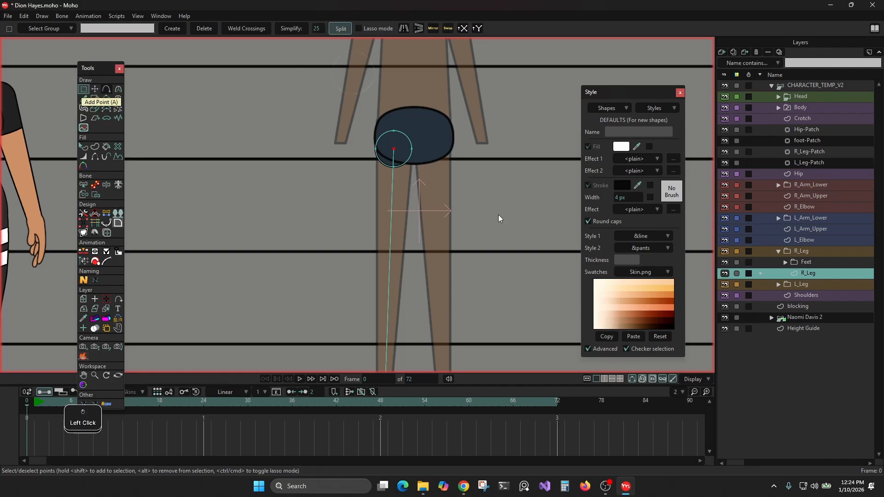
drag(498, 218, 493, 134)
click(367, 188)
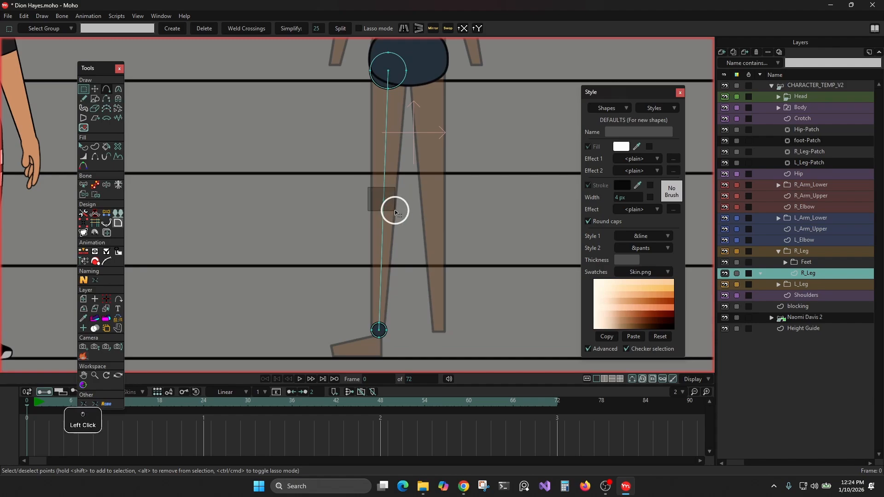
Duplicate the hip circle, move the copy down to the knee and shrink it
click(94, 88)
click(396, 69)
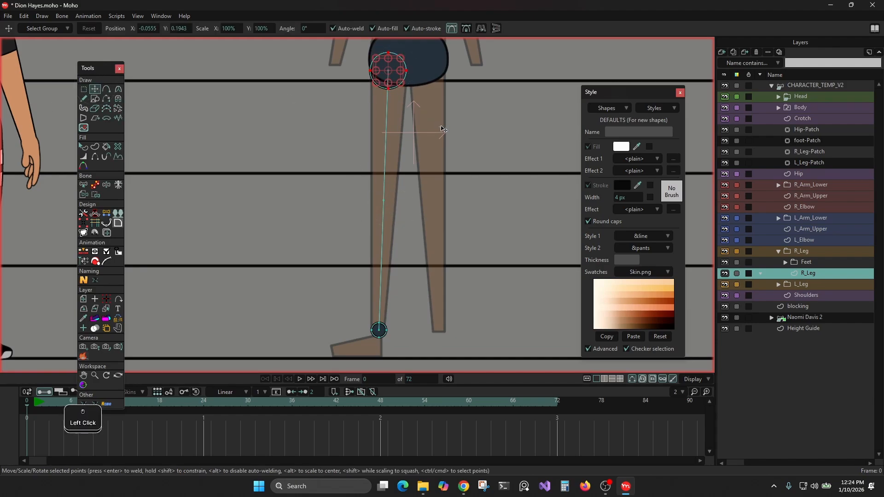
key(ctrl+c)
key(ctrl+v)
drag(457, 146, 455, 283)
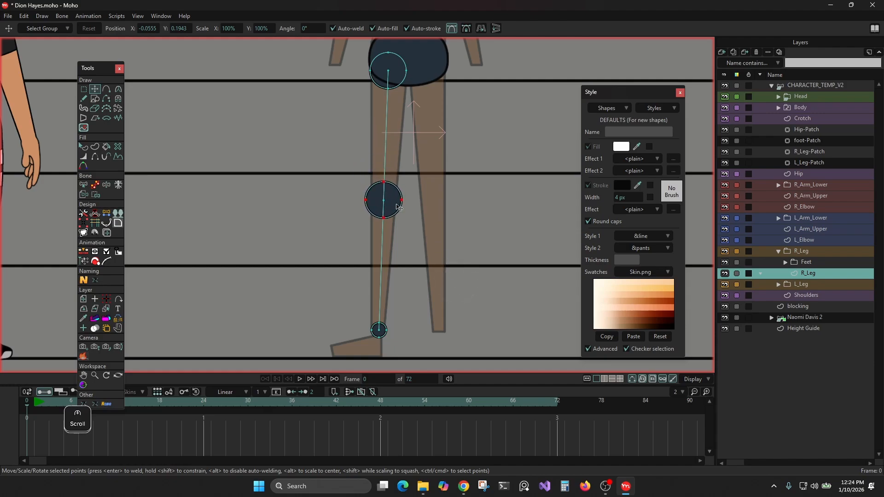
scroll(397, 205, up, 5)
drag(411, 243, 394, 227)
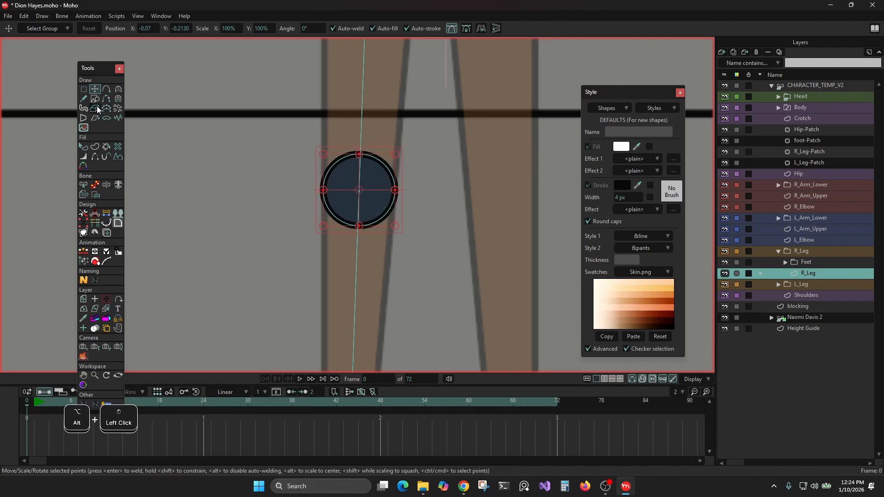
click(96, 99)
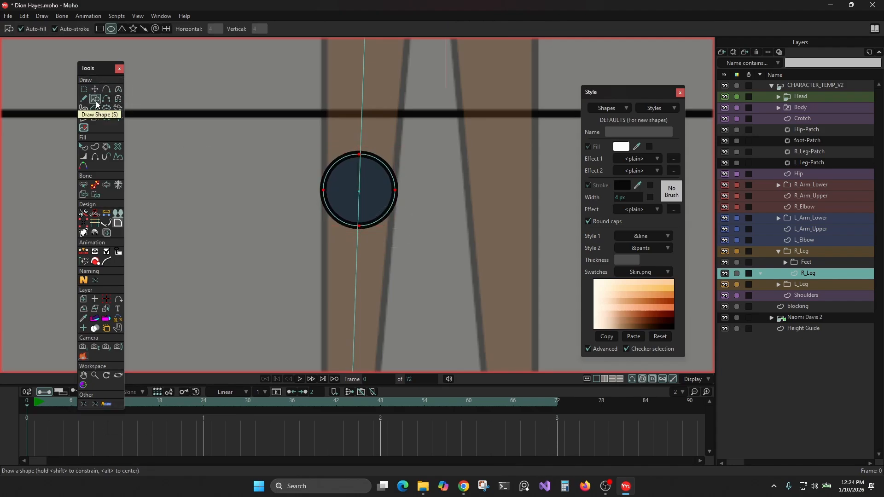
Draw dark navy rectangles from hip to knee and knee to ankle for the thigh and shin
scroll(356, 125, down, 5)
drag(355, 117, 364, 189)
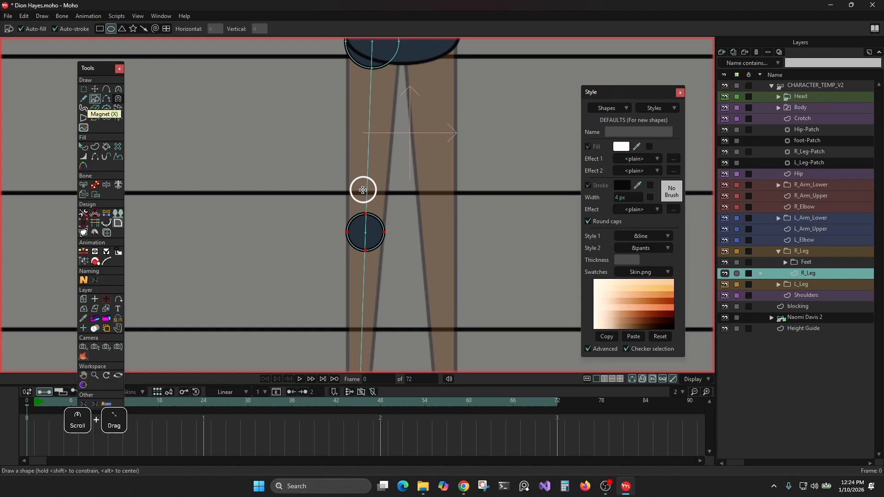
click(101, 29)
drag(257, 134, 268, 192)
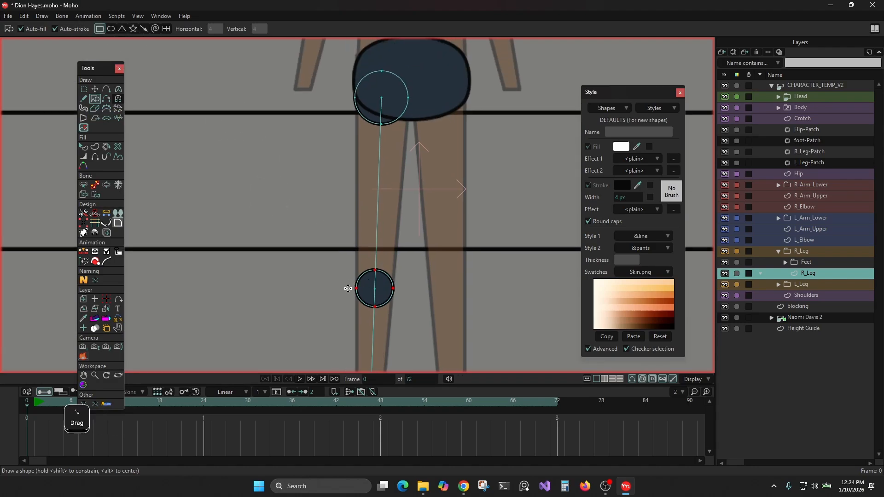
drag(348, 289, 423, 87)
drag(437, 322, 465, 118)
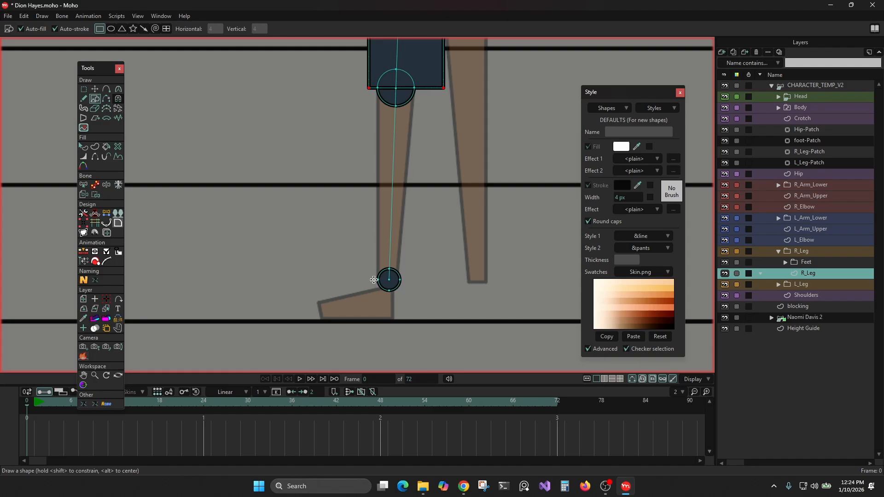
drag(371, 280, 413, 253)
mouse_move(411, 145)
mouse_down()
mouse_move(412, 111)
mouse_move(415, 122)
mouse_up()
Select the small ankle circle at the bottom of the lower pant leg
key(q)
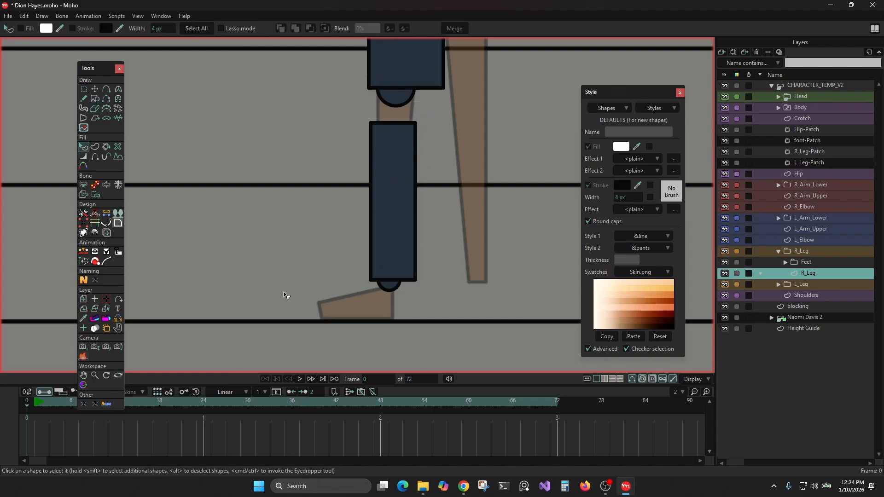
scroll(289, 291, up, 3)
drag(440, 282, 381, 261)
click(402, 265)
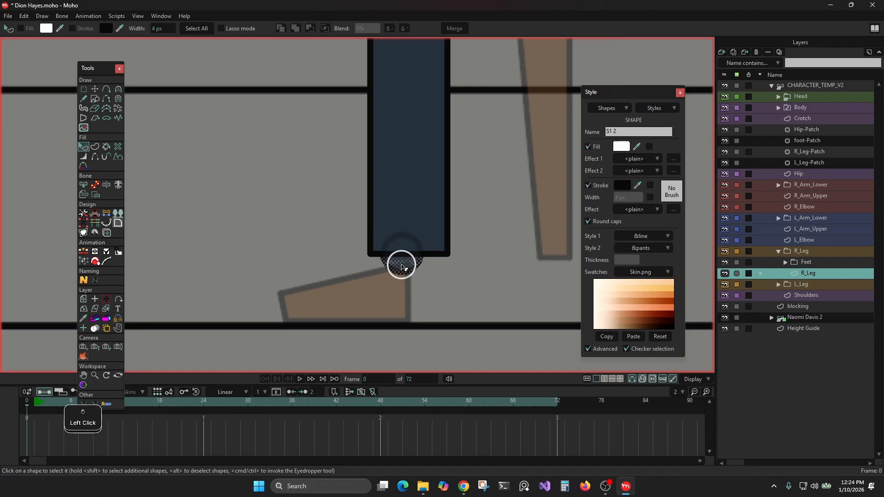
scroll(501, 182, down, 4)
drag(481, 225, 475, 260)
drag(498, 109, 479, 271)
drag(501, 214, 497, 257)
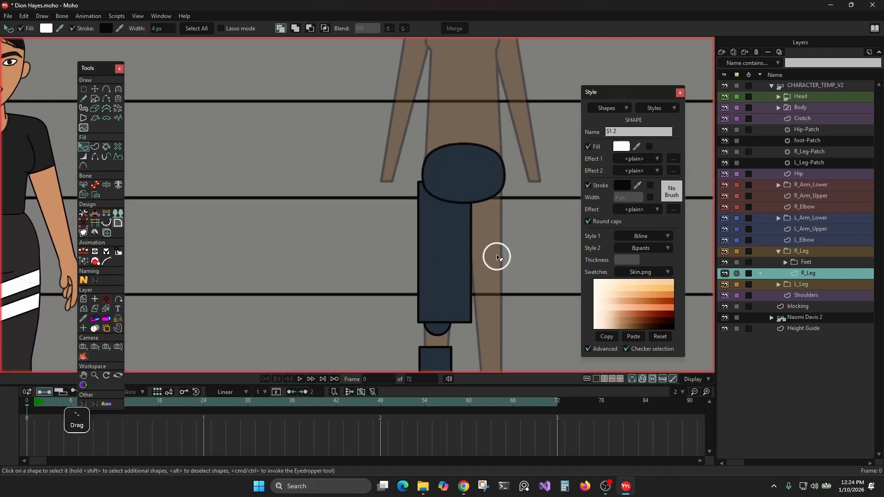
drag(501, 181, 502, 271)
Eyedrop the torso's skin style onto the ankle circle, then deselect it
ctrl+click(457, 142)
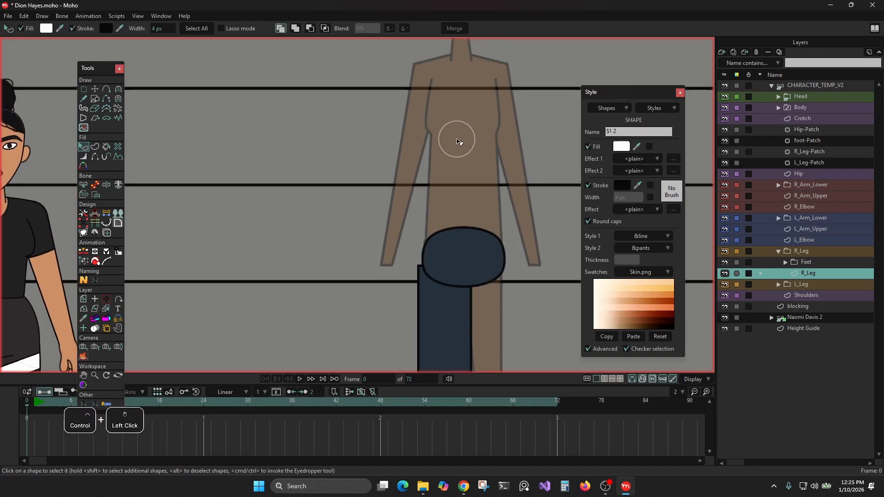
drag(459, 142, 509, 186)
scroll(431, 304, up, 3)
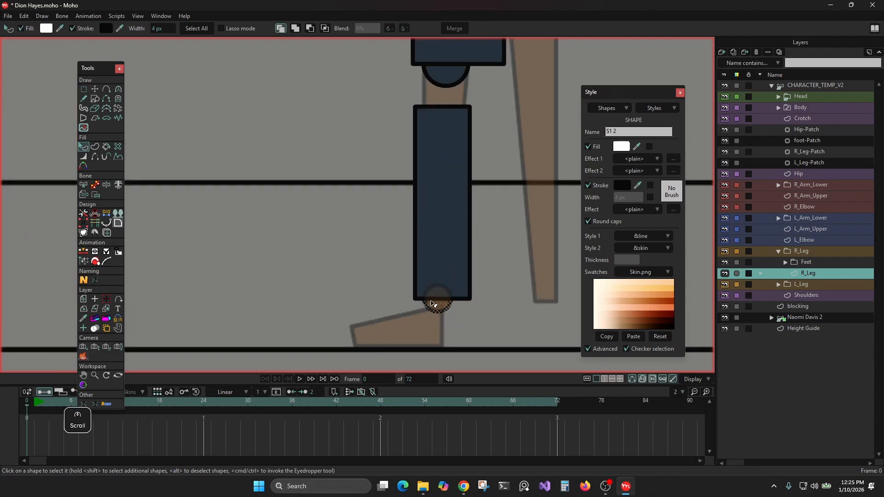
click(459, 306)
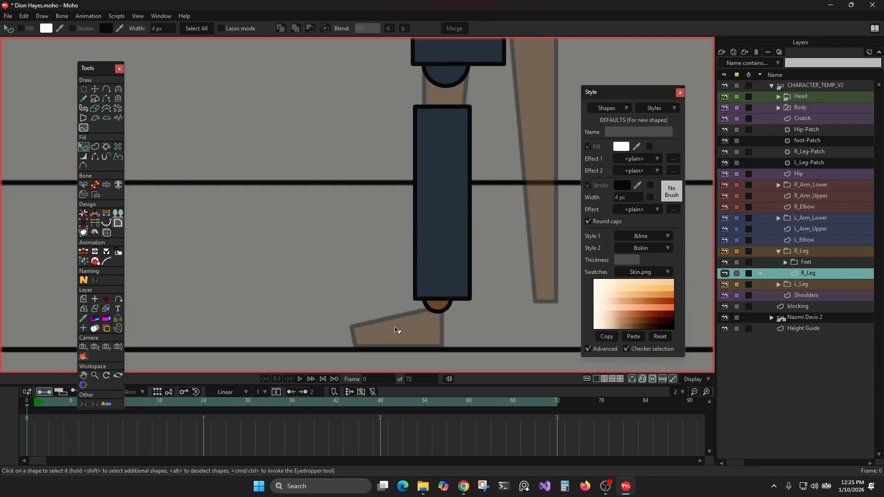
scroll(390, 309, up, 2)
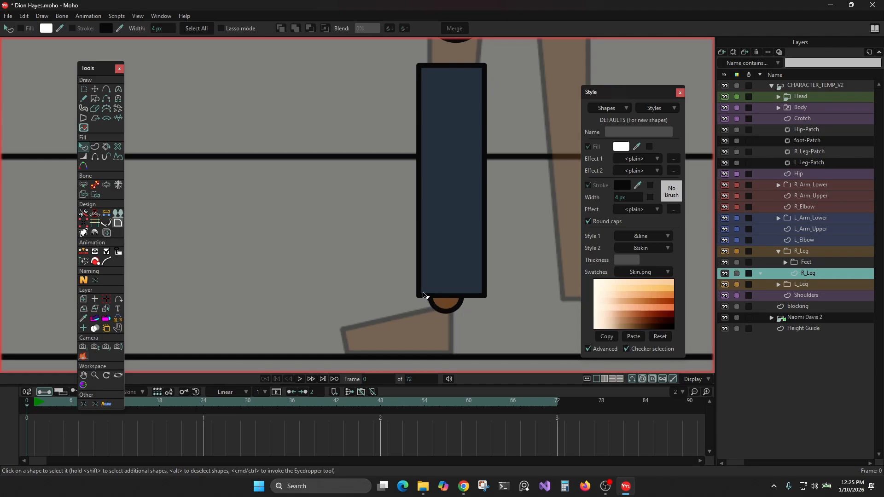
scroll(460, 276, down, 4)
right_click(487, 259)
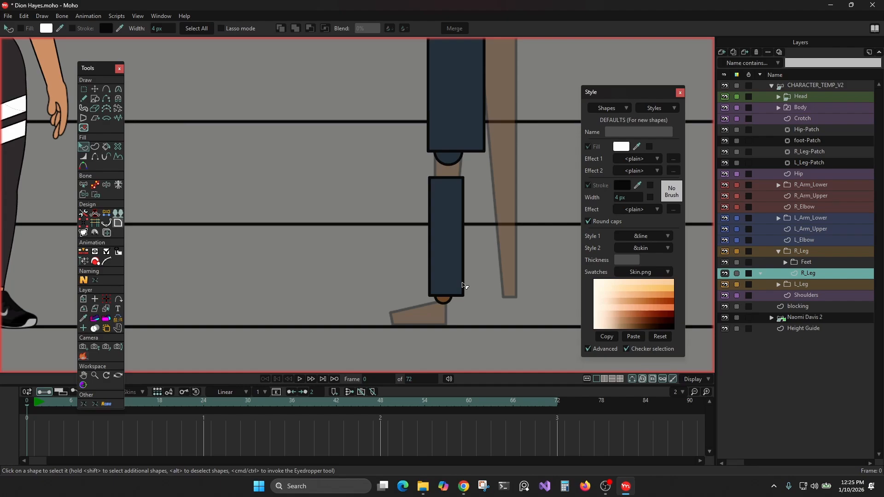
scroll(463, 285, up, 2)
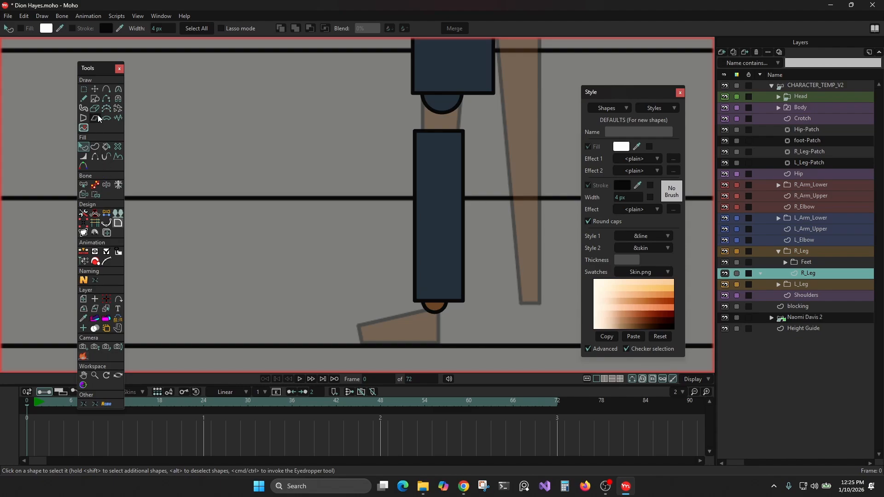
Pick the thigh rectangle's bottom-left and bottom-right corners and note their coordinates
click(108, 215)
drag(383, 180, 365, 240)
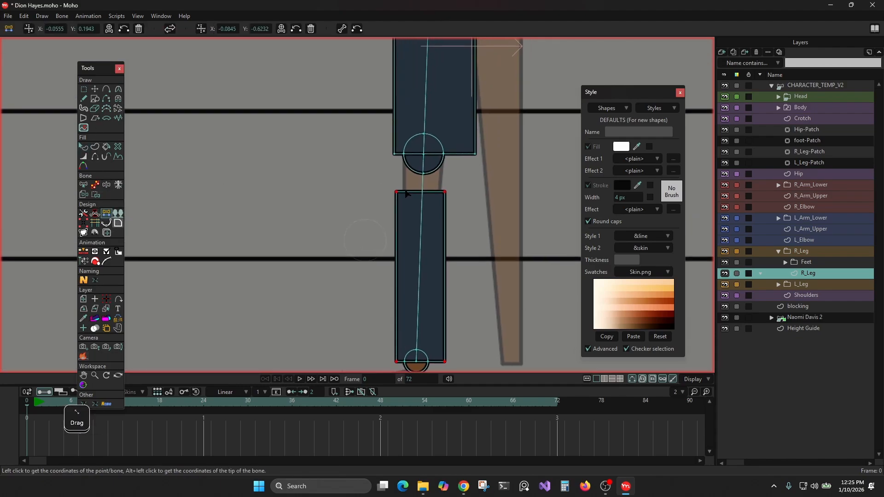
click(420, 156)
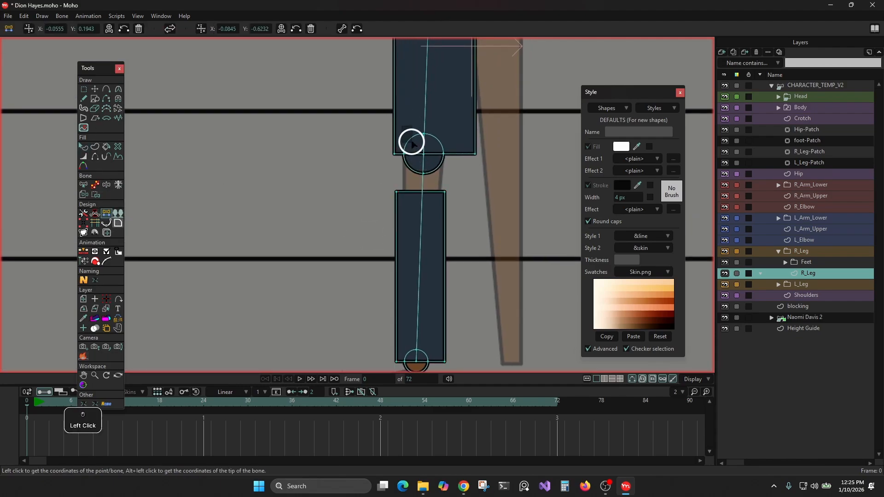
click(431, 165)
click(428, 164)
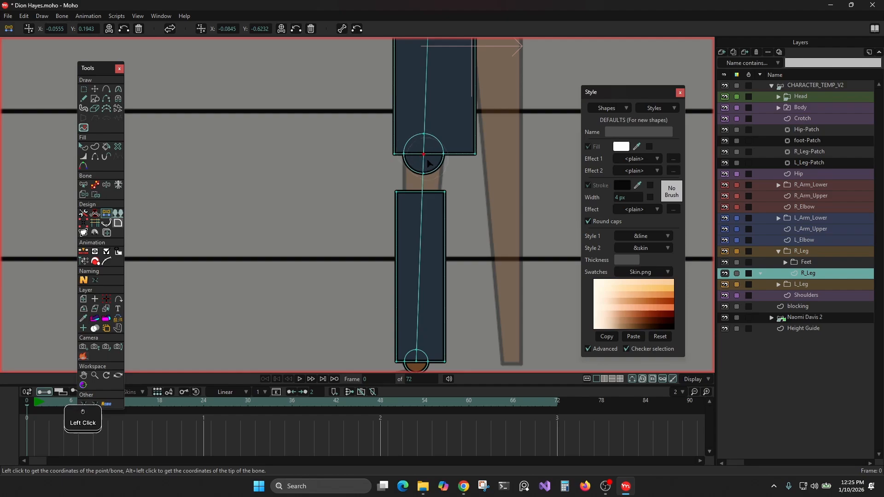
click(403, 153)
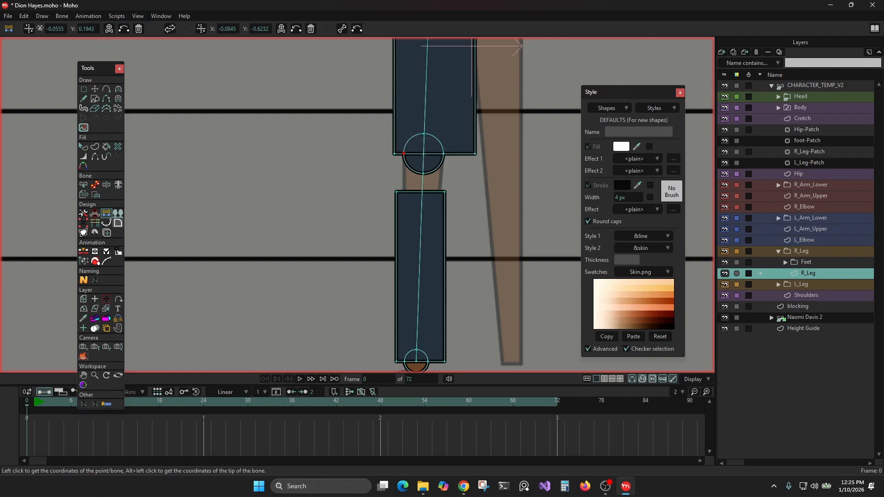
click(40, 28)
click(443, 153)
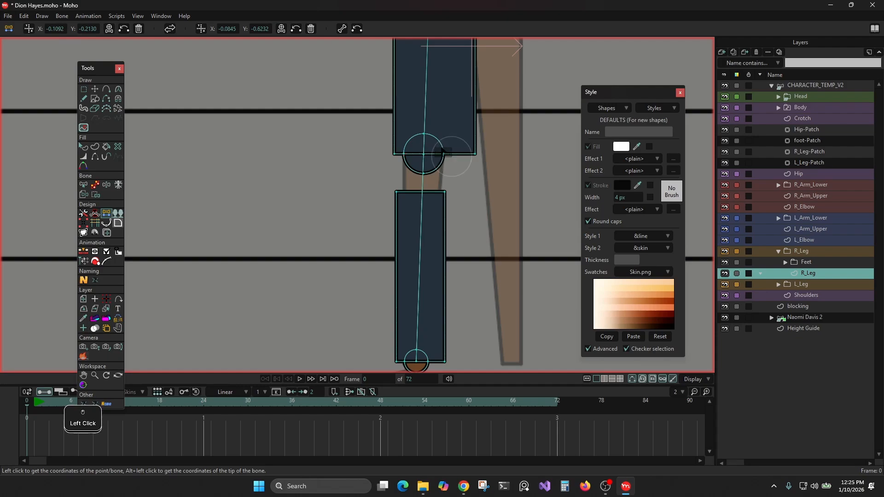
click(201, 28)
Select both left corners across the knee gap and join the two leg pieces
scroll(479, 176, up, 2)
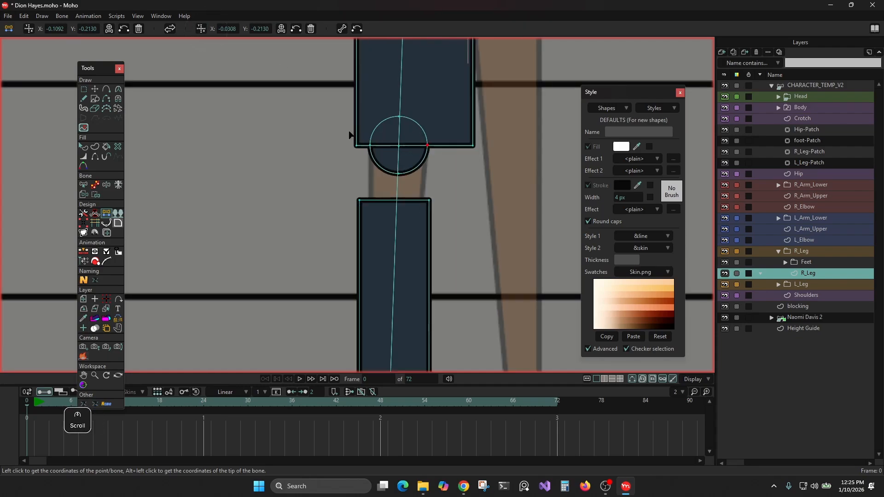
drag(340, 131, 362, 215)
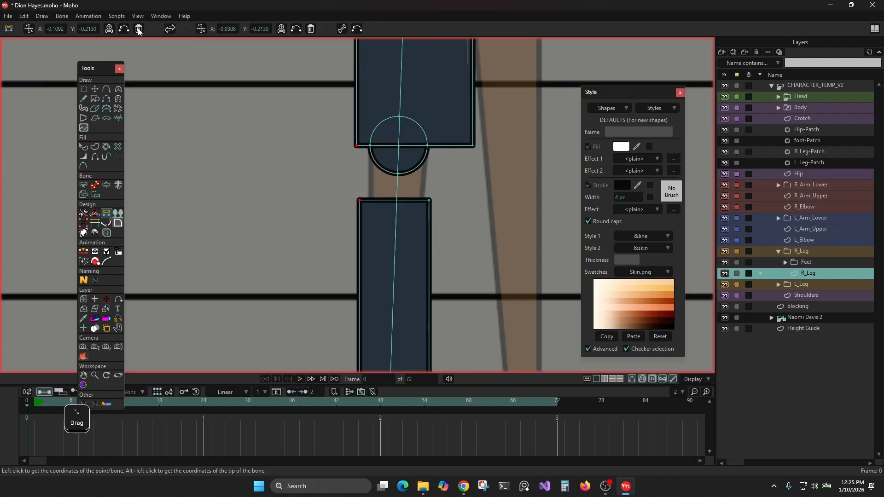
click(123, 29)
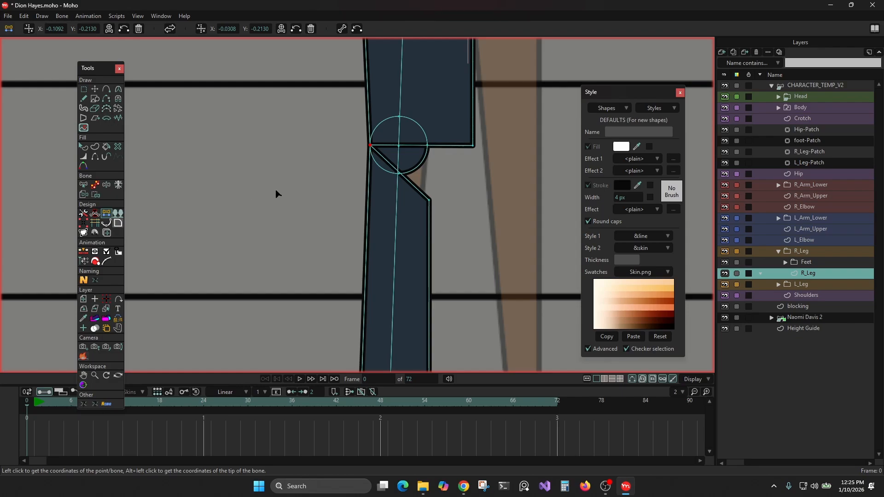
Hide the diagonal and horizontal knee edges and the leg's top-left edge
key(h)
click(414, 185)
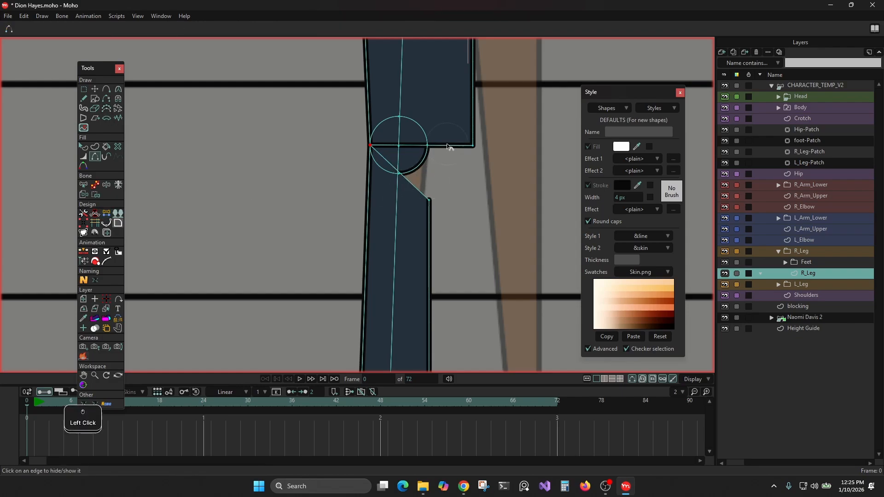
click(447, 145)
drag(444, 71, 445, 348)
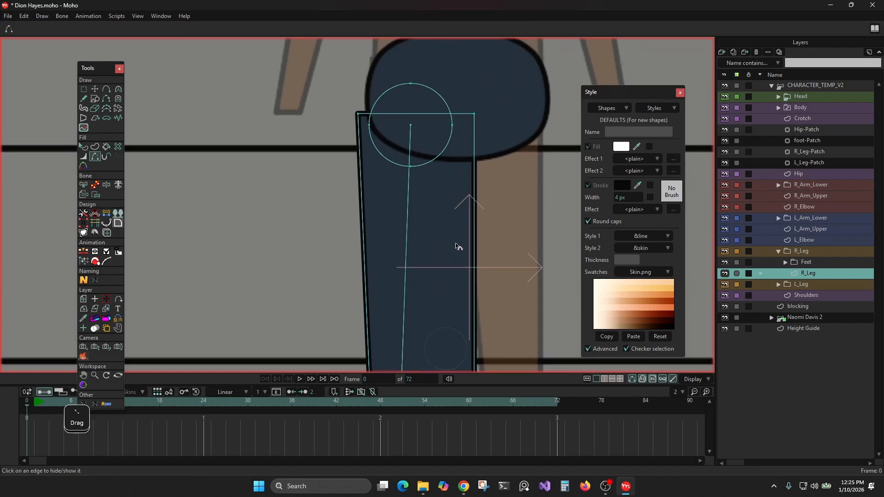
click(363, 116)
drag(494, 321, 497, 46)
drag(524, 236, 523, 43)
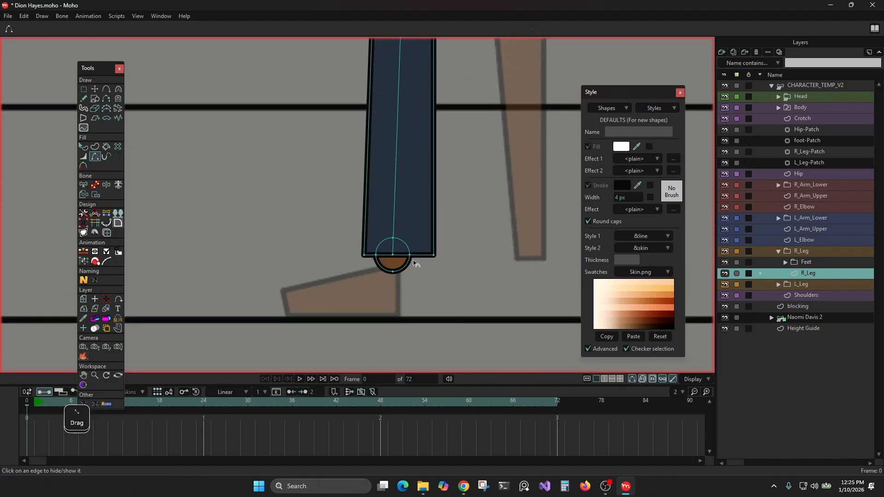
drag(489, 118, 492, 351)
drag(519, 252, 523, 282)
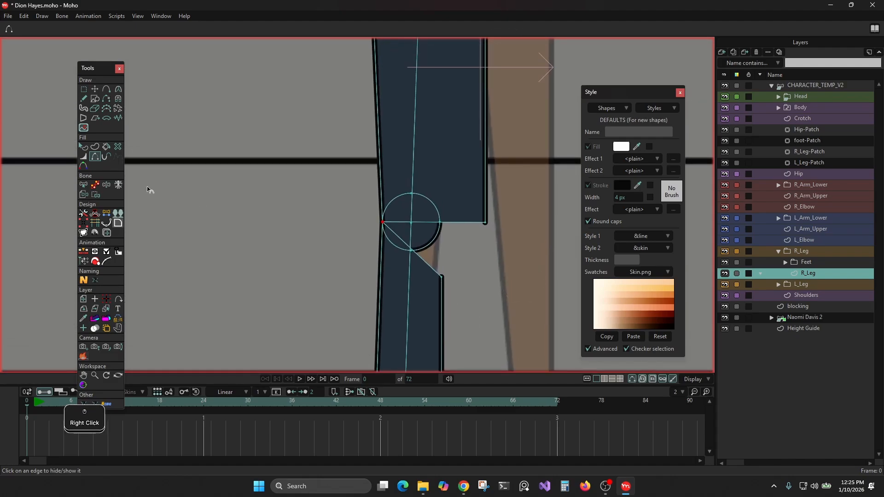
Align the leg's lower and upper knee corner points to close the gap
click(107, 213)
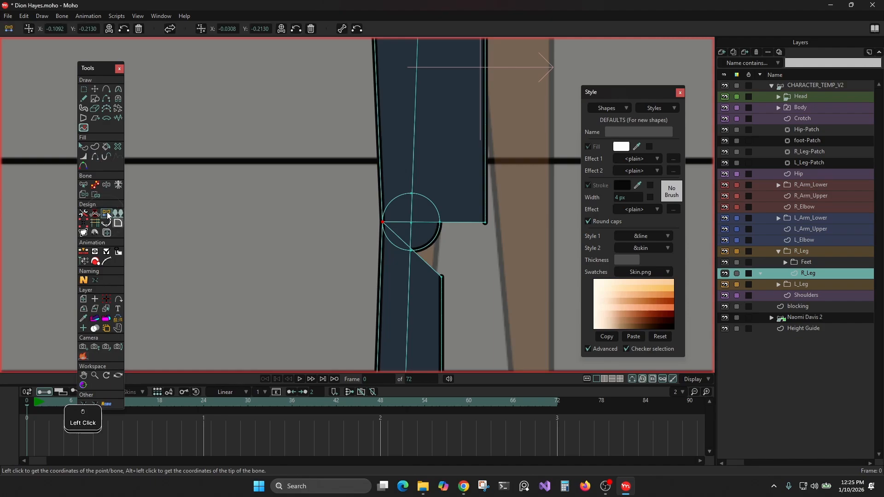
click(440, 224)
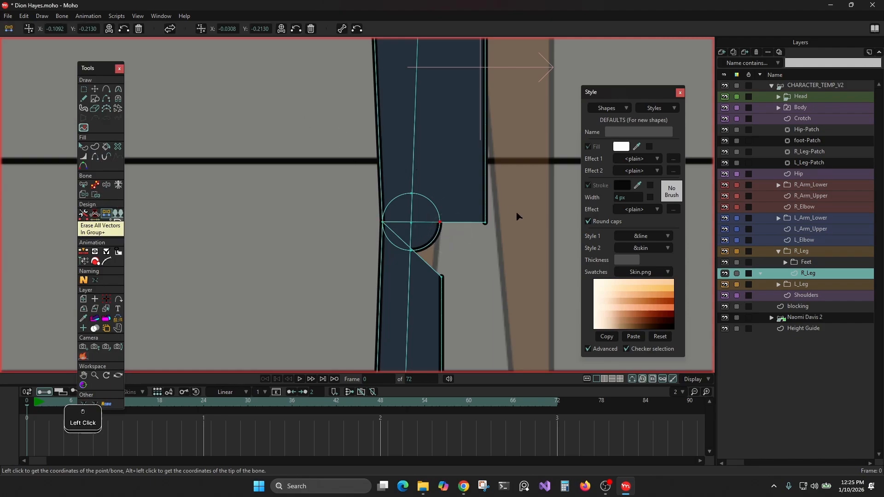
drag(512, 202, 446, 286)
click(498, 228)
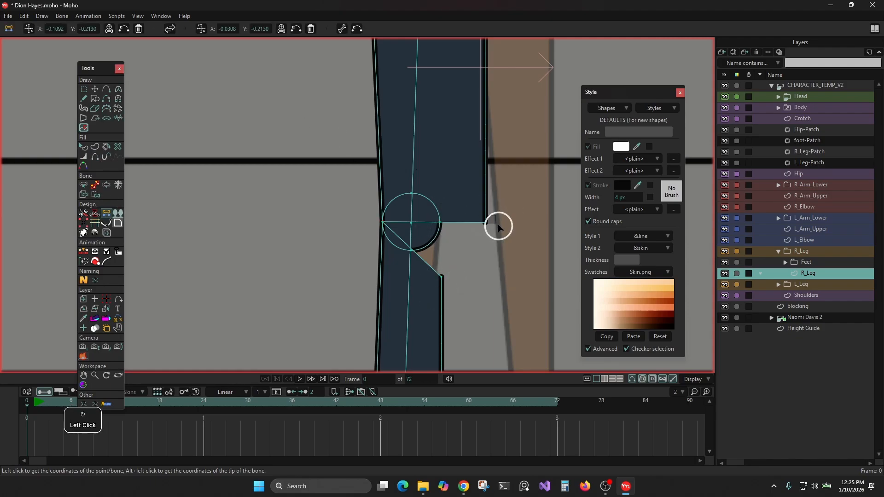
shift+click(444, 275)
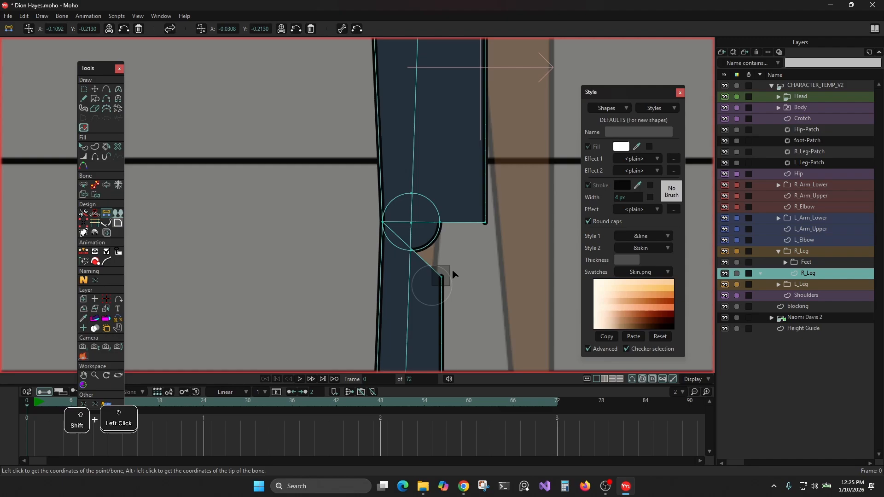
shift+click(469, 228)
click(296, 29)
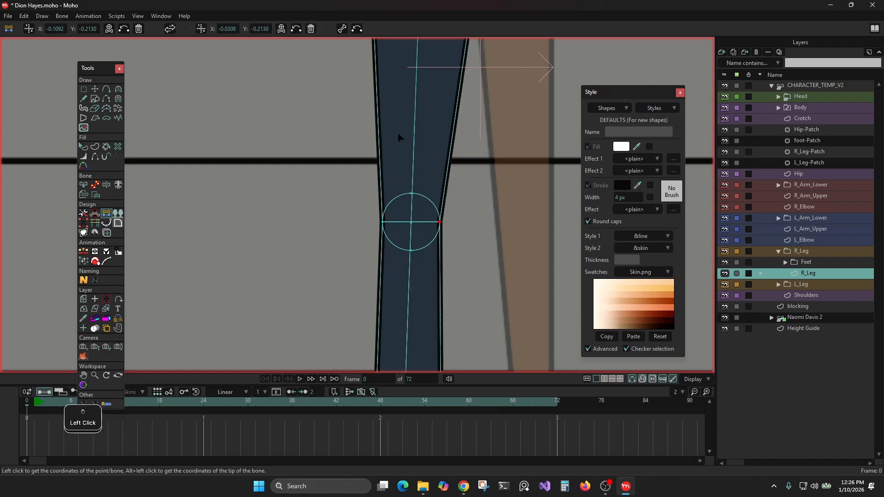
Snap the thigh's top-left and top-right corners onto the hip circle's side points
drag(360, 138, 361, 307)
drag(359, 173, 357, 227)
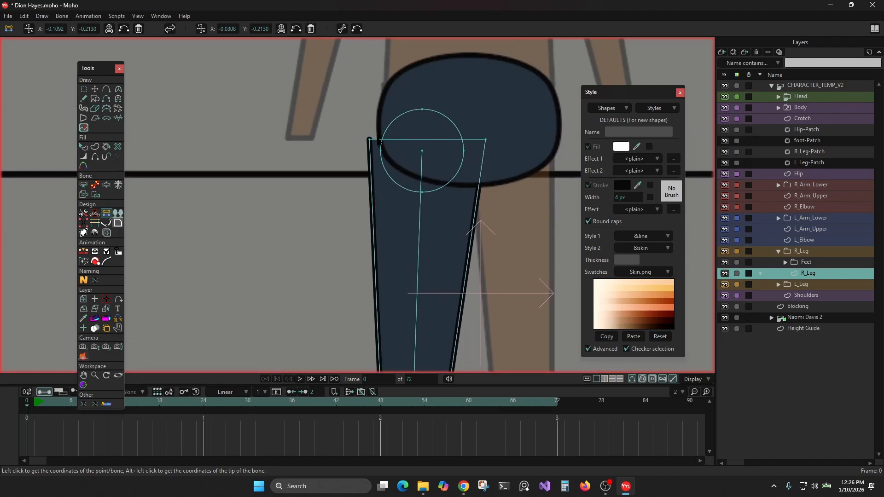
click(380, 151)
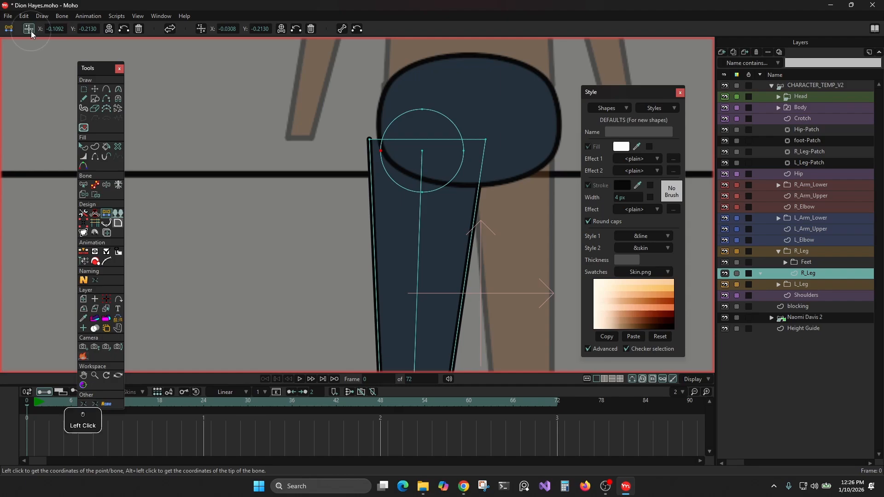
click(463, 150)
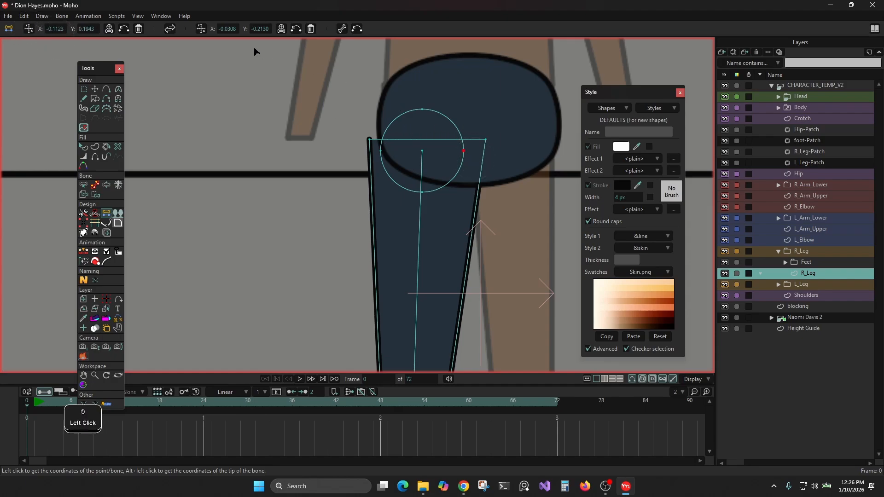
click(485, 139)
click(370, 140)
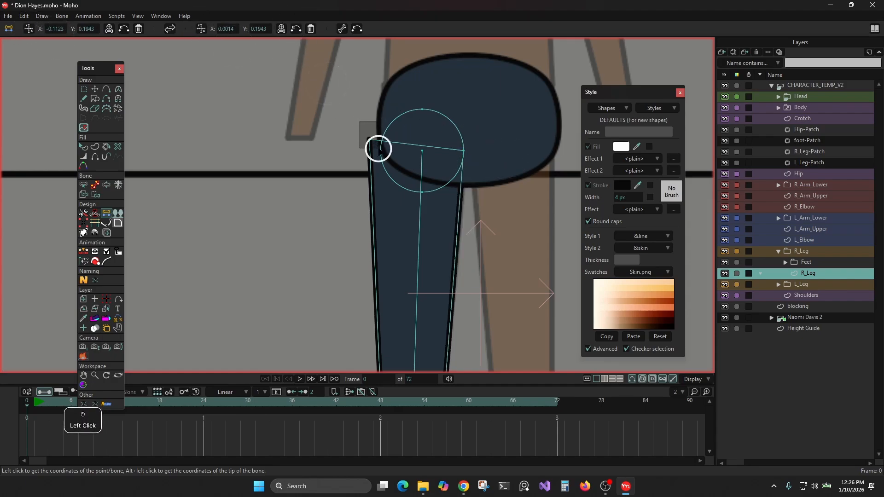
click(123, 30)
scroll(347, 245, down, 3)
Select the pant leg's bottom-left and bottom-right corner points
drag(412, 306, 440, 175)
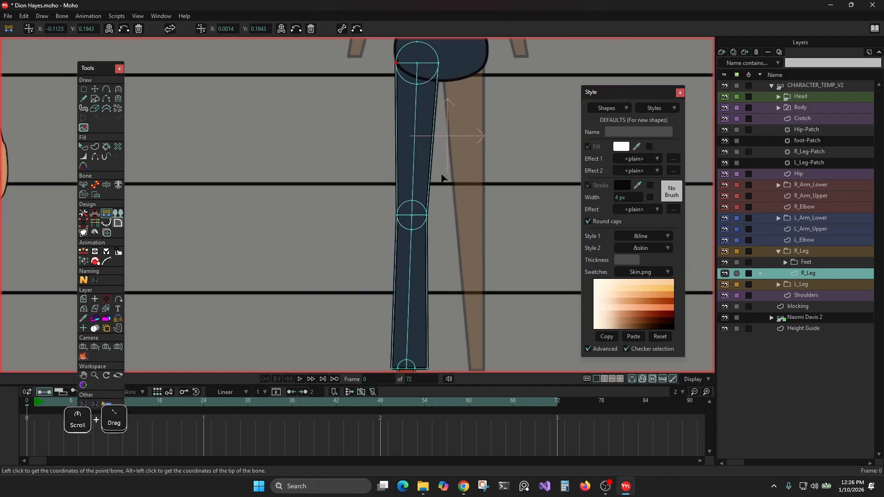
scroll(446, 213, down, 2)
scroll(457, 253, down, 2)
click(83, 88)
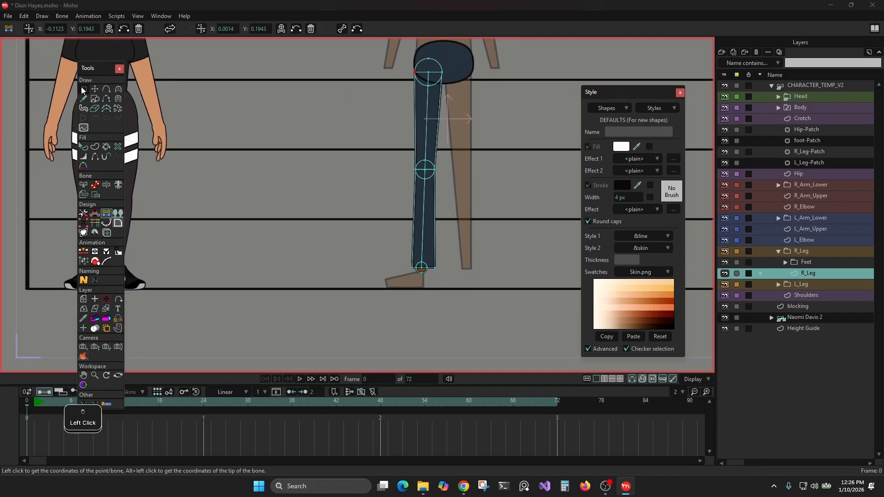
scroll(438, 257, up, 2)
key(ctrl+shift+c)
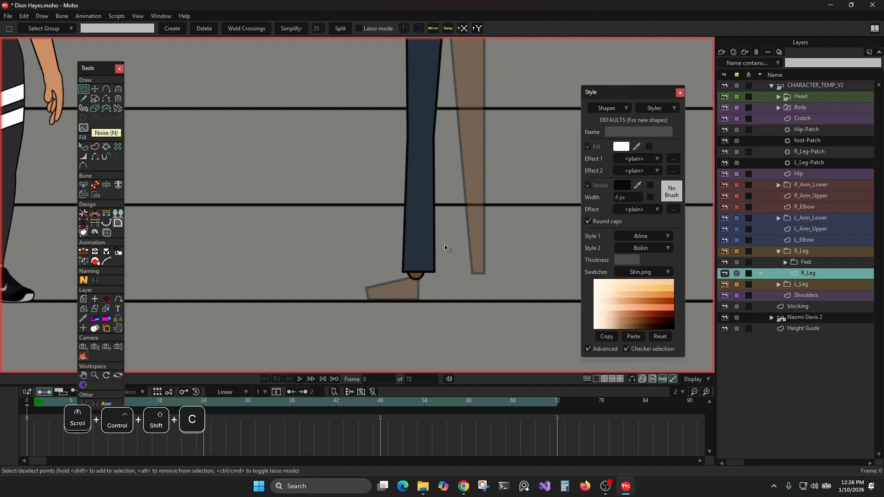
drag(471, 198, 477, 245)
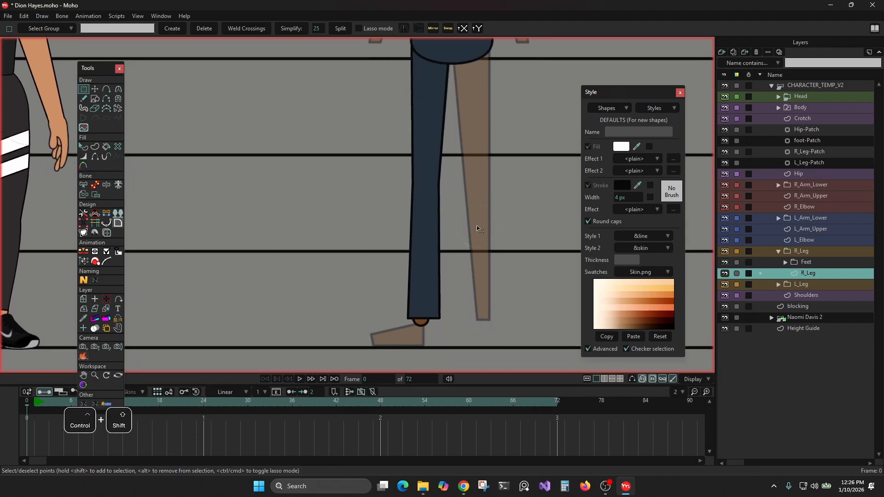
key(ctrl+shift+c)
scroll(467, 279, up, 3)
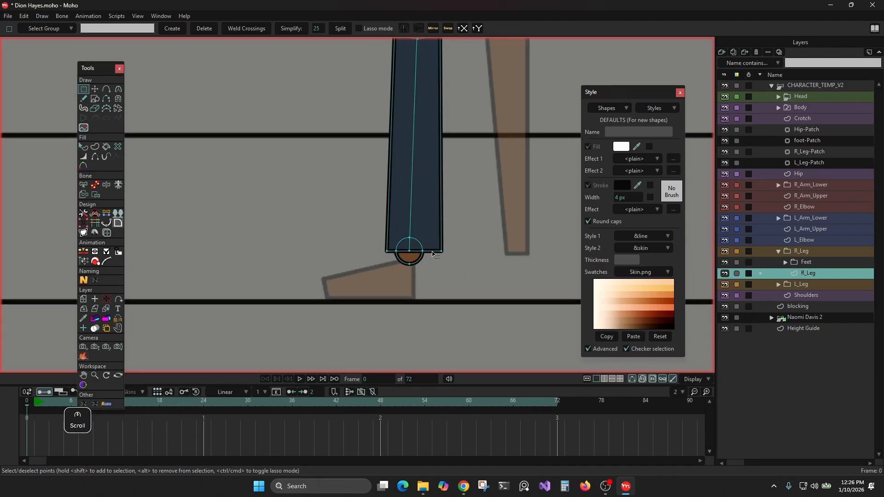
click(387, 251)
shift+click(441, 251)
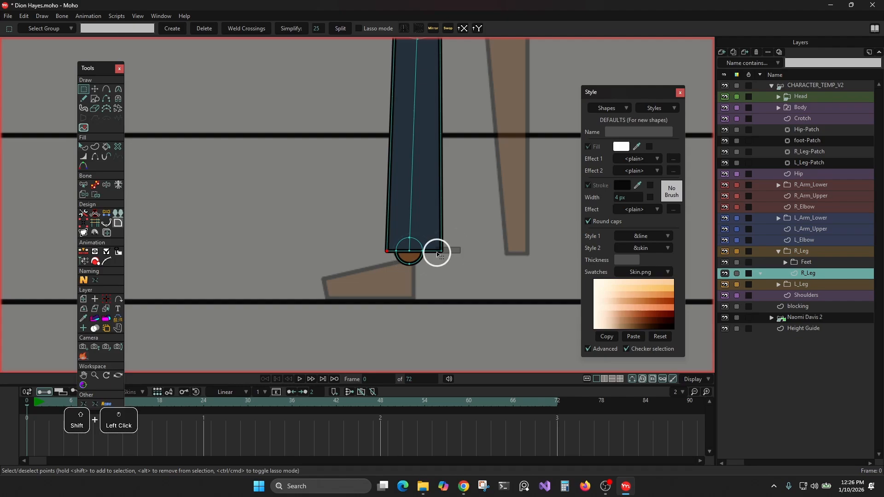
Shift the two bottom leg points slightly left over the ankle, then nudge them back a touch
click(95, 89)
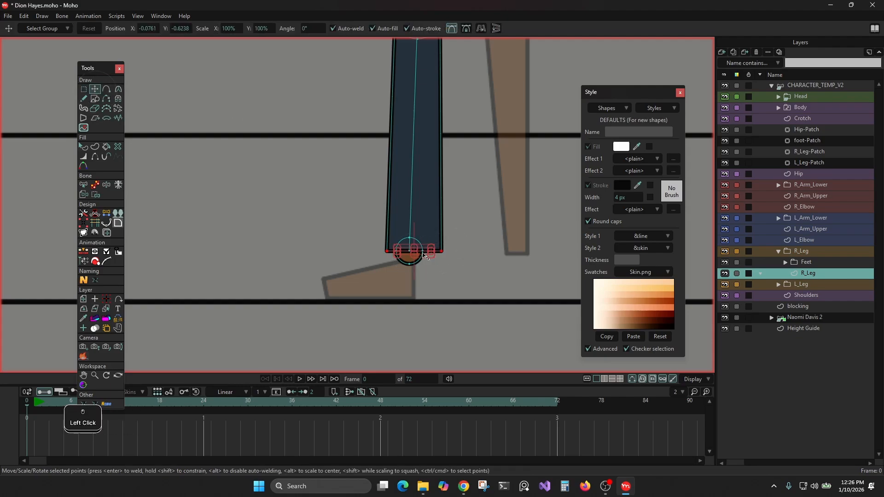
scroll(431, 259, up, 3)
drag(450, 243, 430, 244)
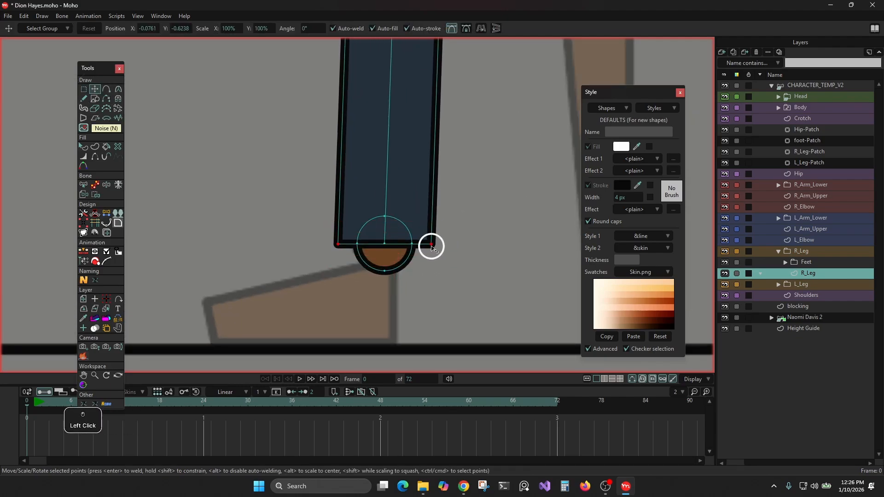
scroll(460, 184, down, 5)
scroll(469, 212, up, 3)
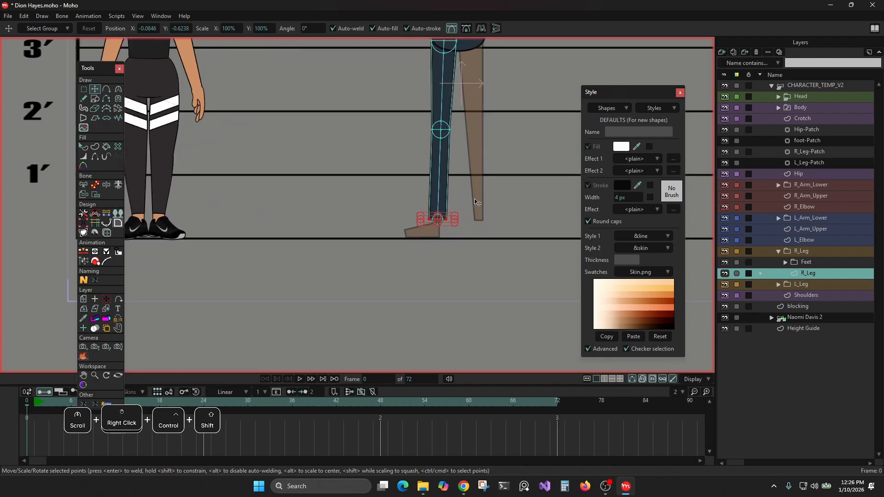
key(ctrl+shift+c)
scroll(479, 201, up, 4)
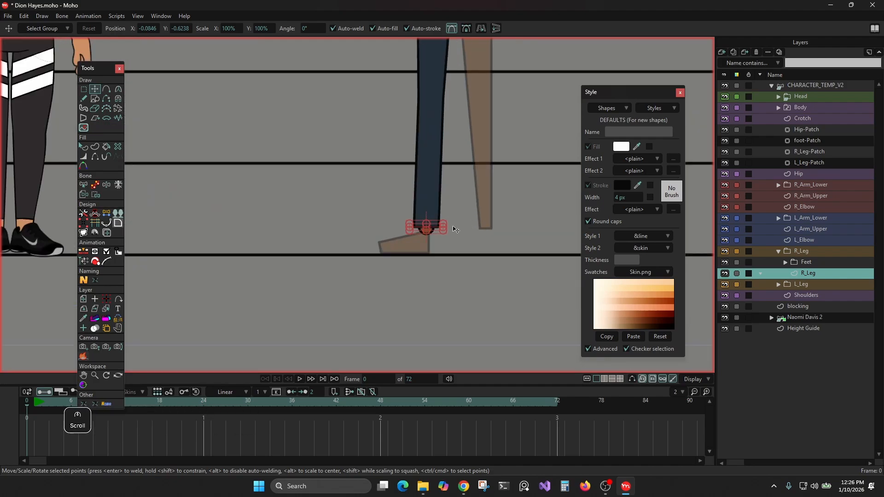
drag(404, 222, 406, 223)
scroll(478, 202, down, 2)
Pick the blocking layer from the canvas and show its curves and points
right_click(487, 196)
drag(486, 195, 447, 205)
alt+right_click(437, 188)
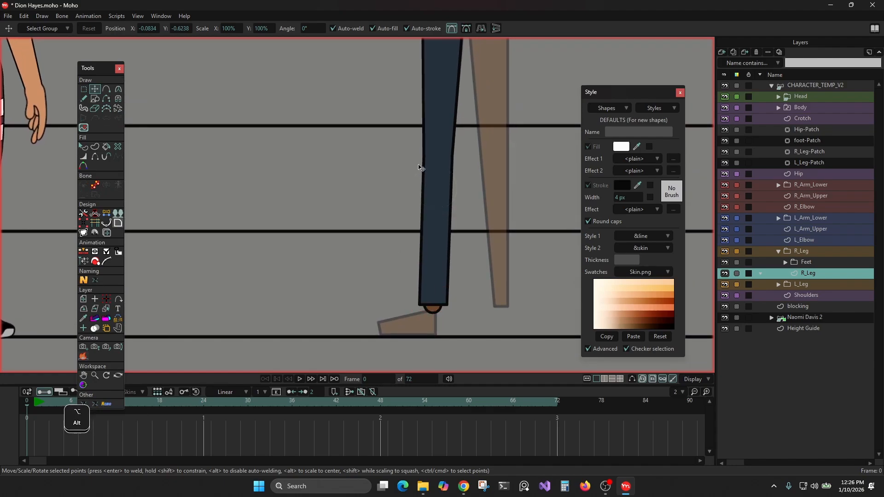
key(ctrl+shift+c)
mouse_move(412, 161)
mouse_down()
mouse_move(413, 261)
mouse_move(417, 178)
mouse_up()
Activate R_Leg from the canvas, marquee-select its knee points and copy them
alt+right_click(455, 291)
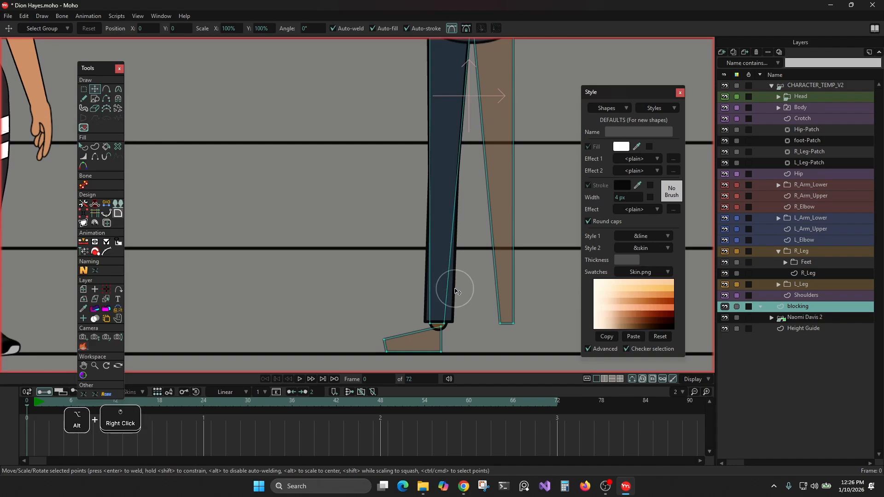
drag(406, 143, 462, 187)
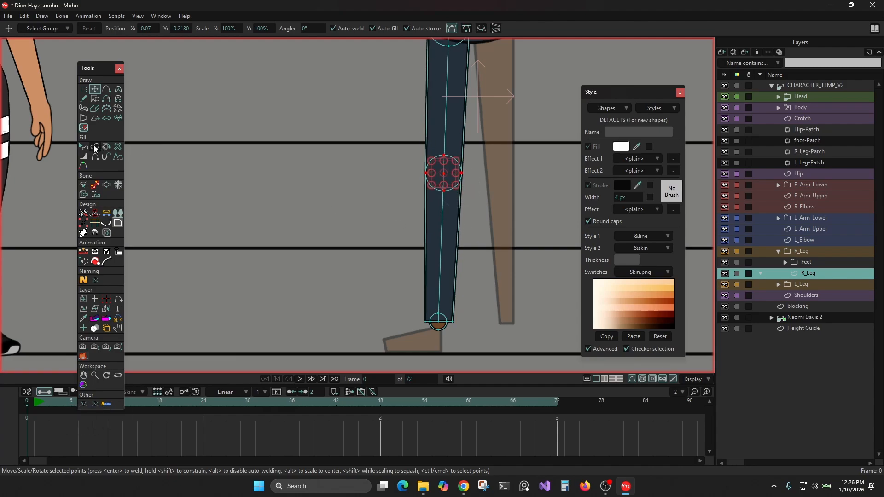
key(ctrl+c)
scroll(470, 257, down, 4)
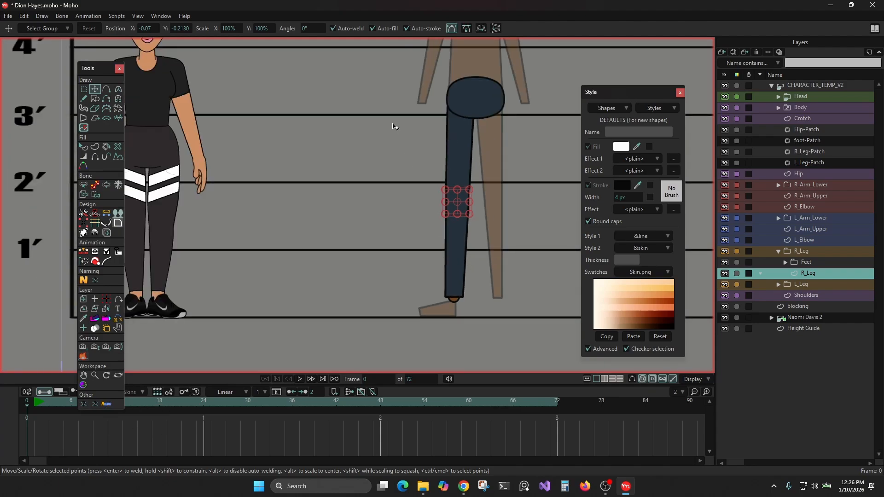
scroll(395, 127, up, 2)
drag(394, 129, 373, 149)
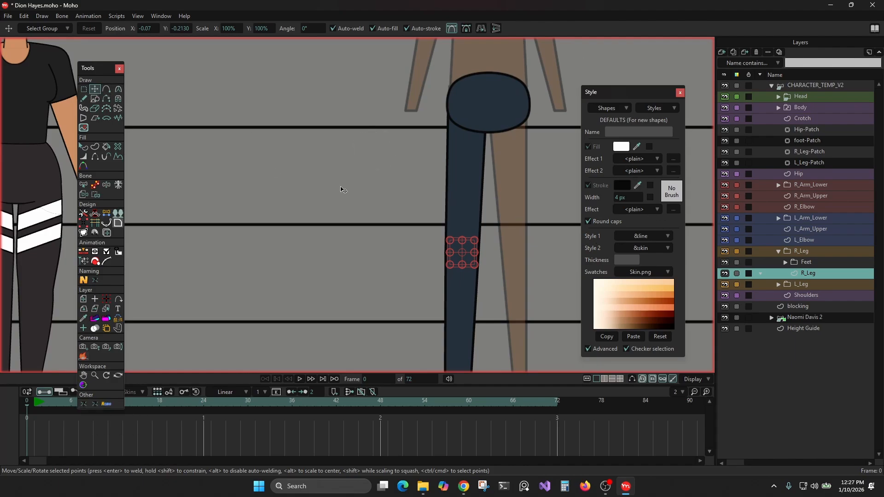
Select all R_Leg pant points with Ctrl+A and copy the whole leg shape
key(g)
key(ctrl+a)
key(ctrl+shift+c)
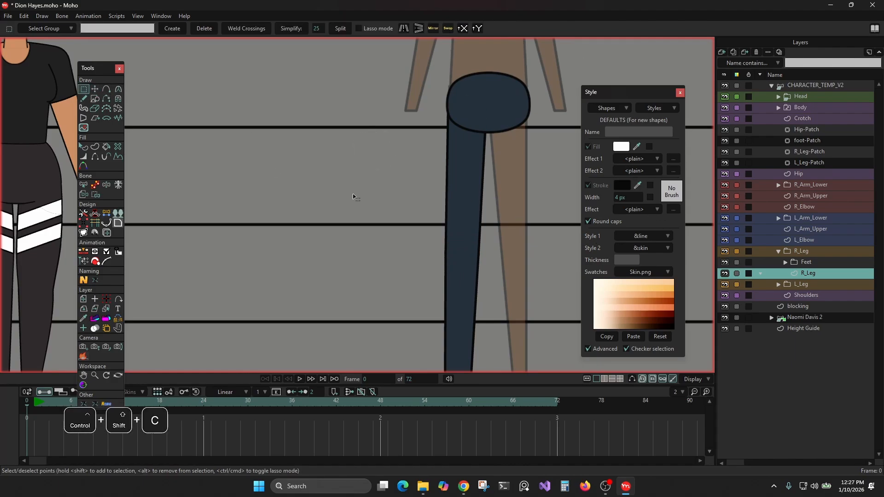
key(ctrl+shift+c)
drag(378, 217, 361, 114)
scroll(361, 118, down, 2)
drag(358, 149, 350, 177)
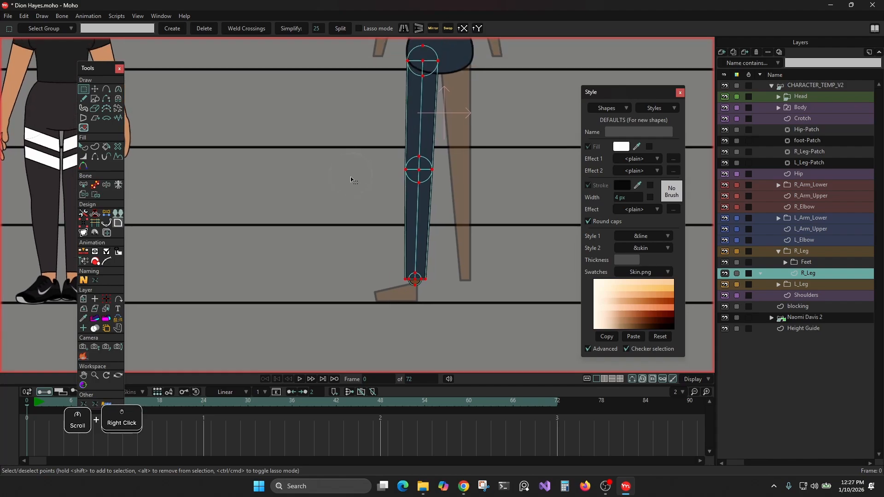
key(ctrl+c)
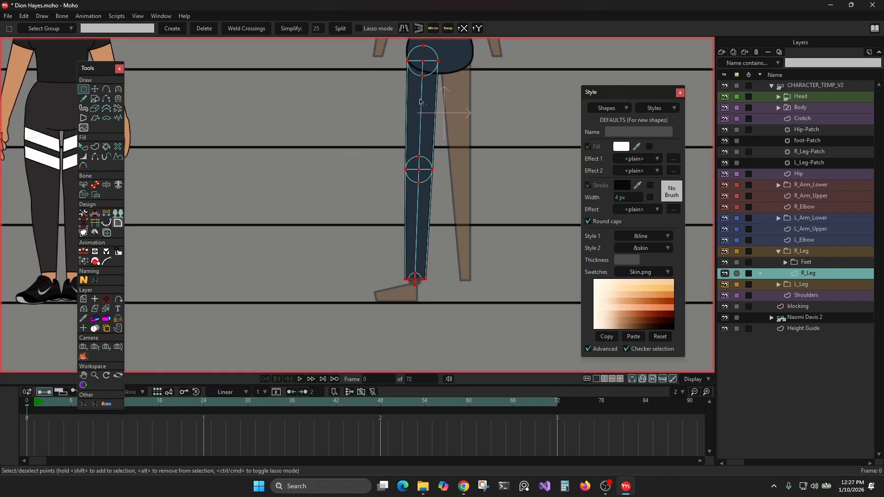
click(421, 104)
key(ctrl+a)
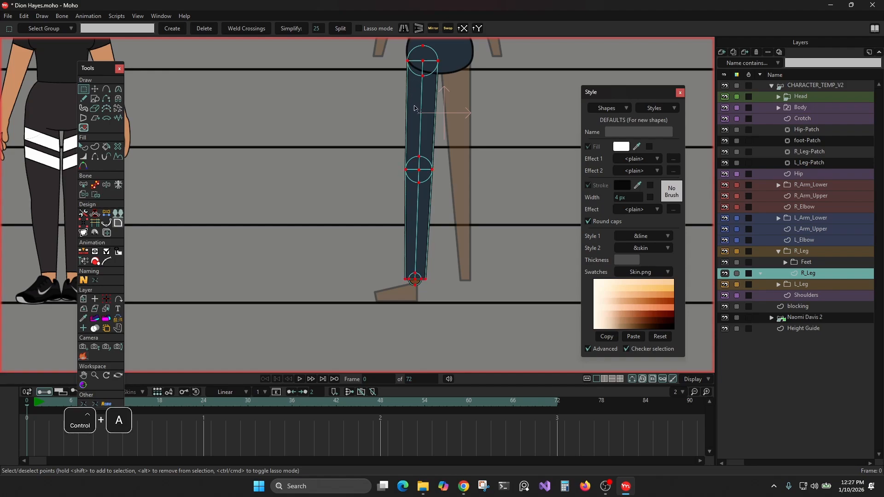
key(ctrl+c)
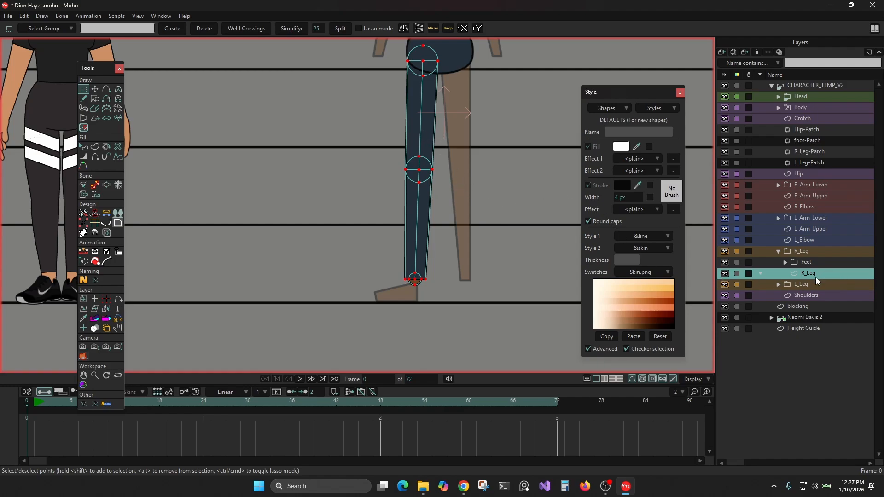
Paste the pant leg into L_Leg, flip it horizontally, set X to 0.0599, and select its Feet group
click(777, 284)
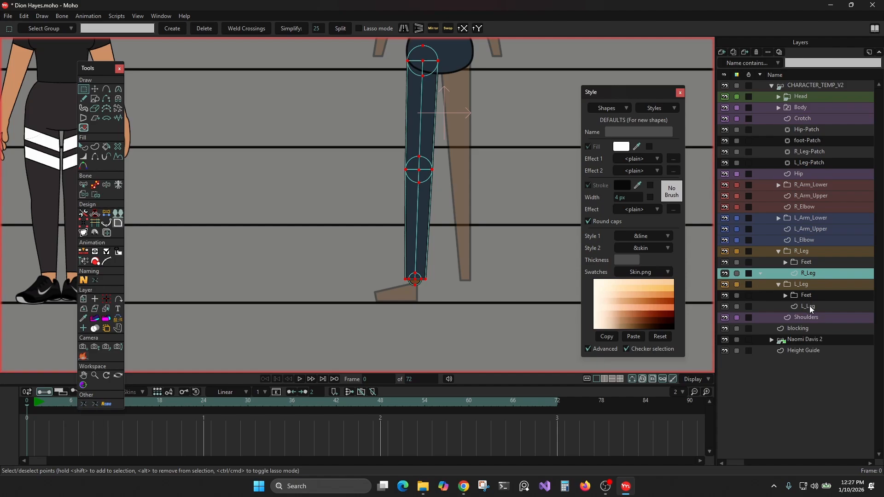
click(808, 306)
key(ctrl+v)
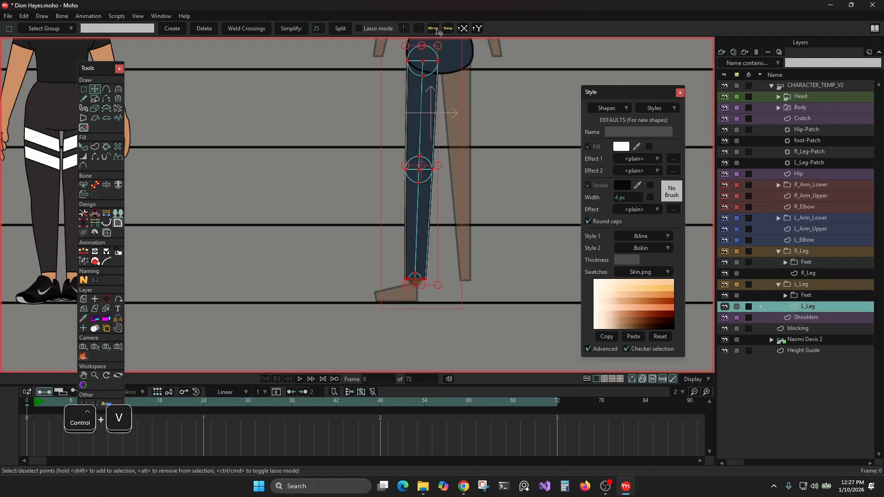
click(482, 31)
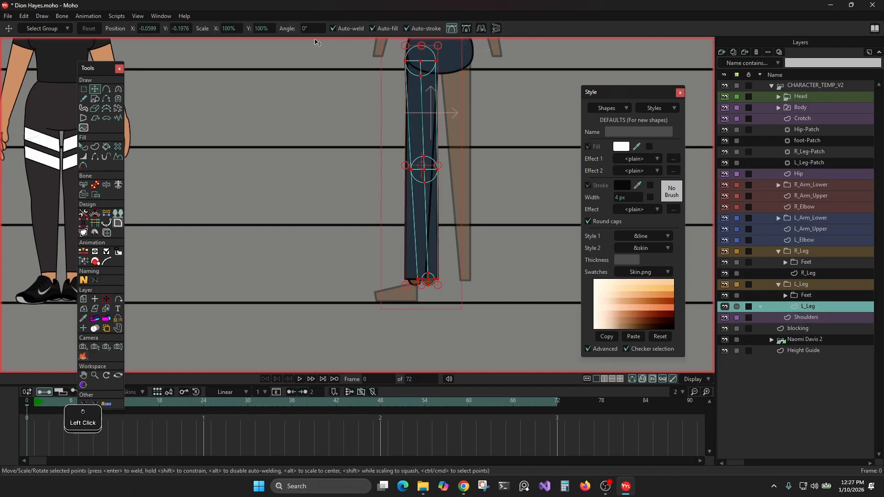
click(143, 28)
key(Delete)
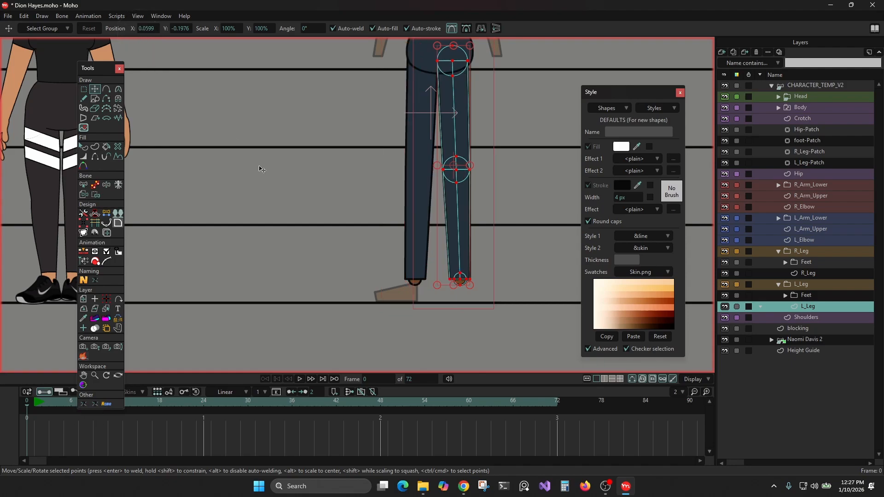
right_click(258, 166)
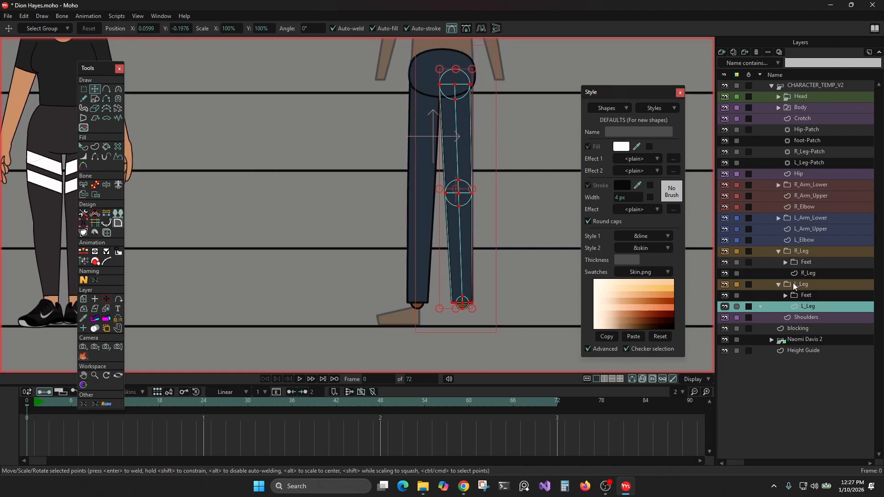
click(799, 297)
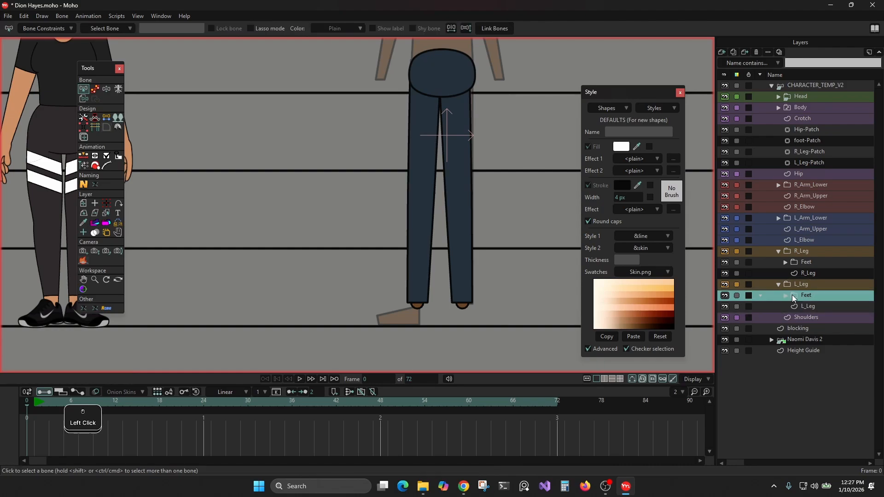
Expand the right leg's Feet group and select the foot layer inside it
click(786, 262)
click(805, 274)
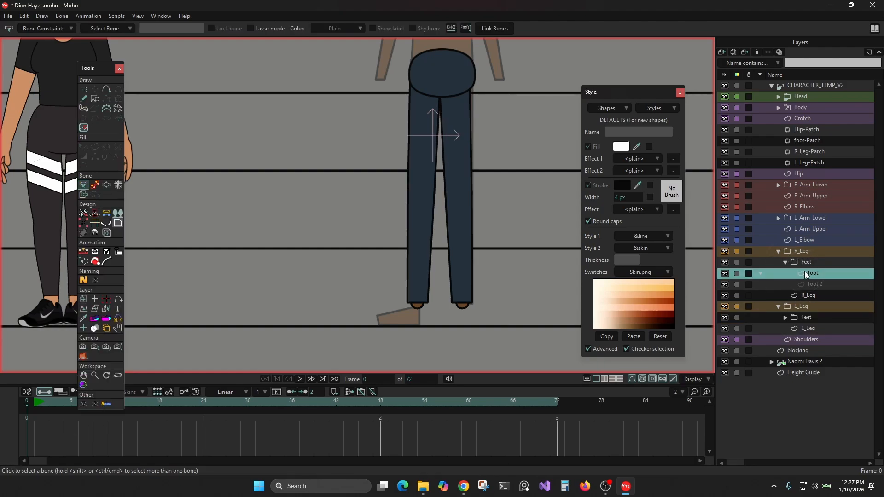
scroll(432, 160, down, 3)
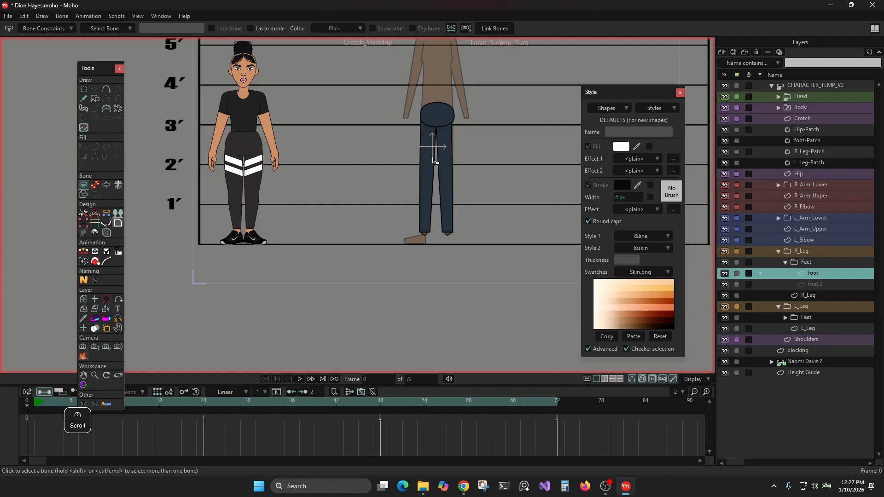
drag(433, 159, 436, 176)
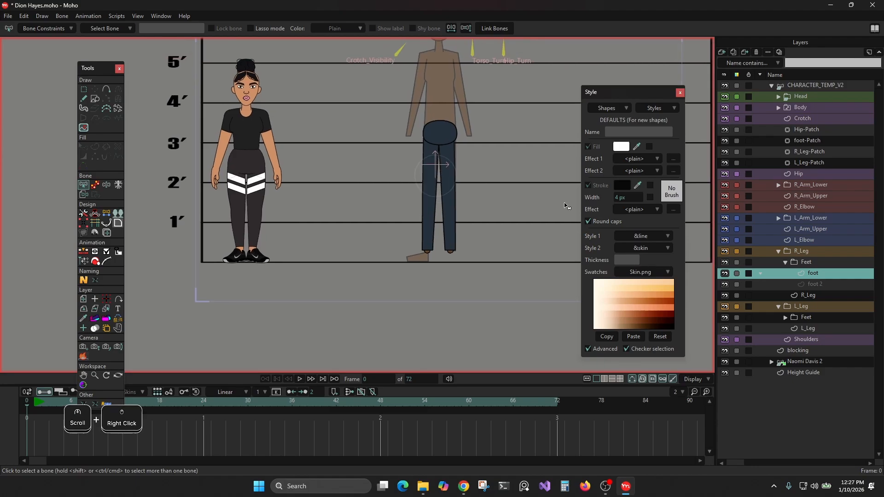
Select the Hip layer and set its Position X to 0
click(799, 174)
click(95, 89)
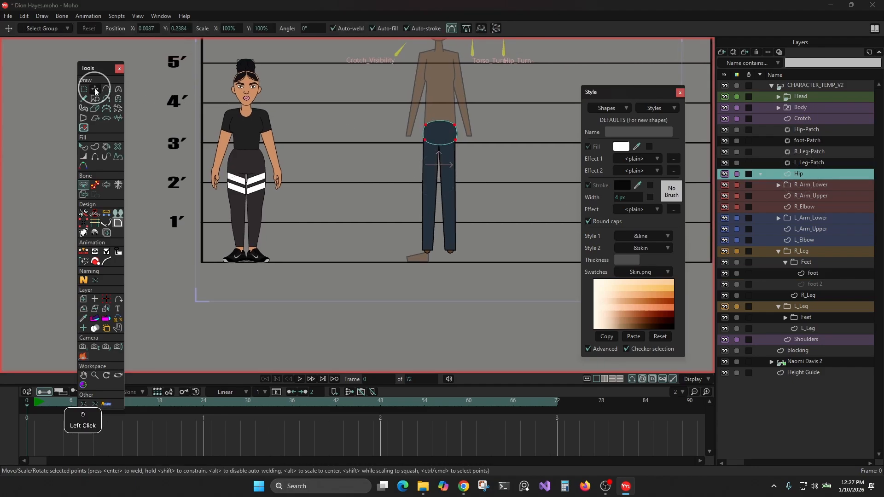
click(150, 28)
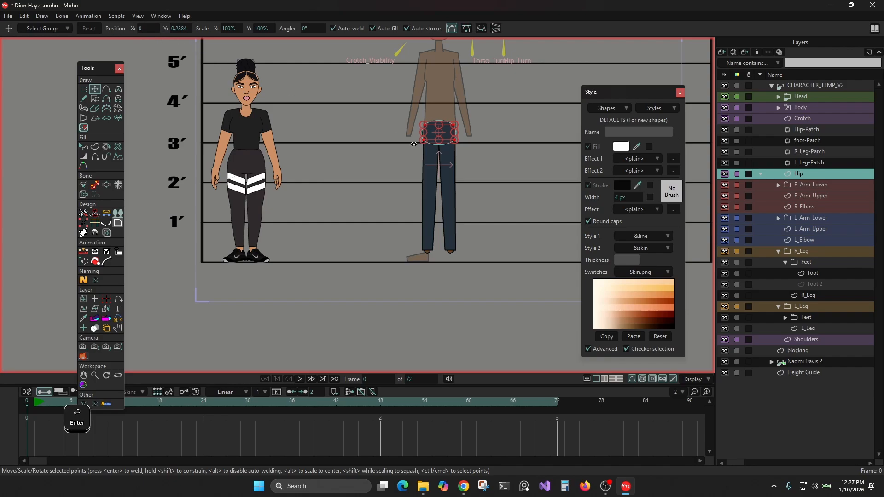
scroll(483, 169, up, 5)
scroll(391, 126, up, 2)
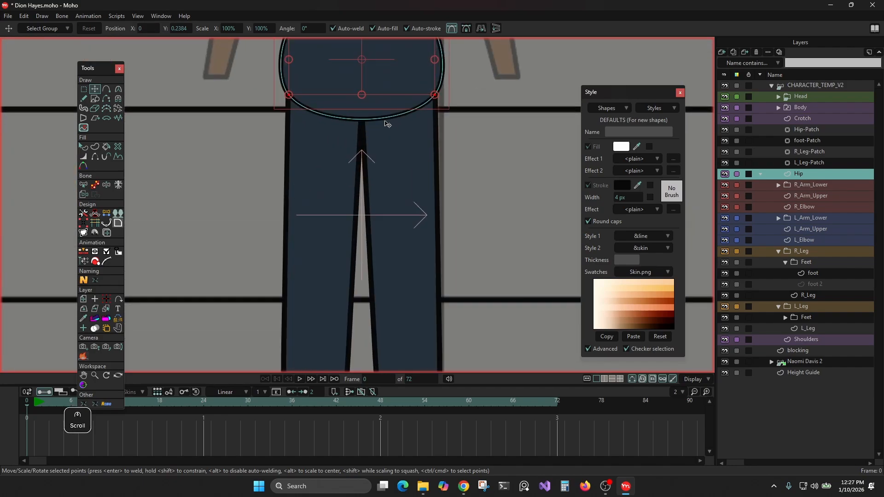
scroll(386, 123, down, 1)
Pick the R_Leg layer, select all its points and nudge the pant leg slightly left
alt+right_click(324, 187)
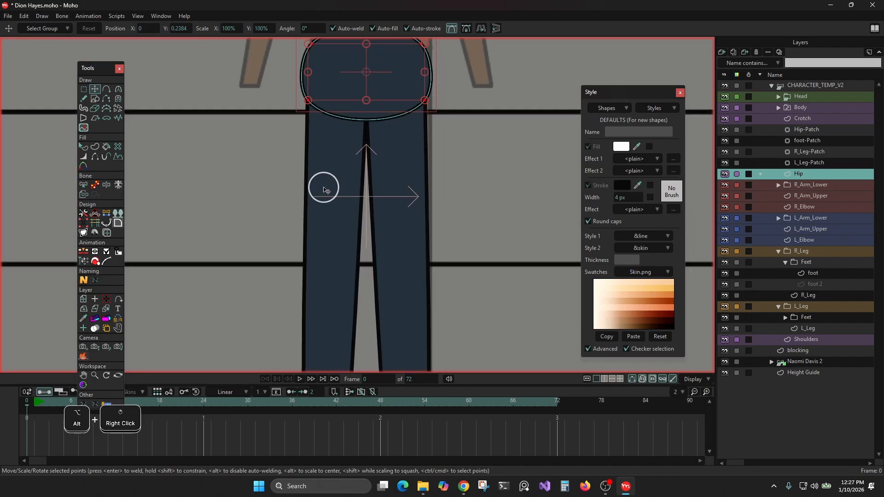
scroll(323, 188, down, 3)
alt+right_click(330, 232)
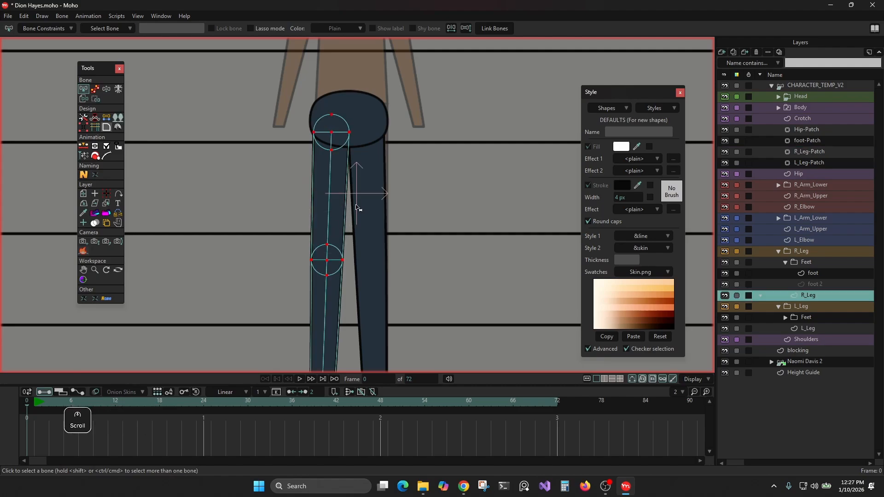
scroll(412, 152, down, 3)
scroll(416, 143, up, 4)
key(ctrl+a)
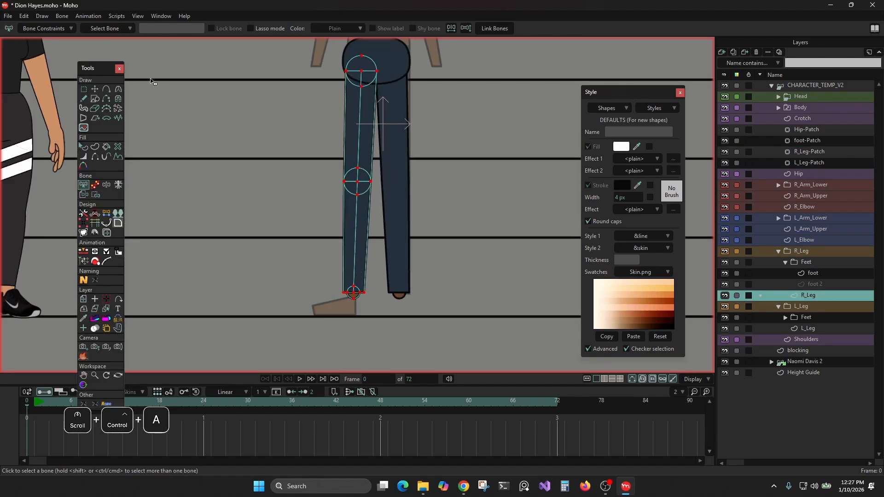
click(95, 89)
scroll(347, 105, up, 1)
drag(346, 105, 353, 137)
scroll(354, 138, up, 2)
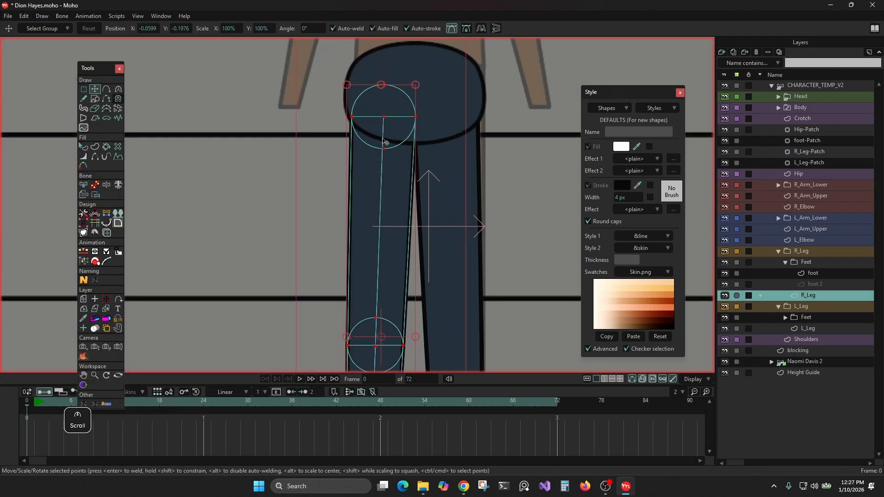
shift+click(386, 170)
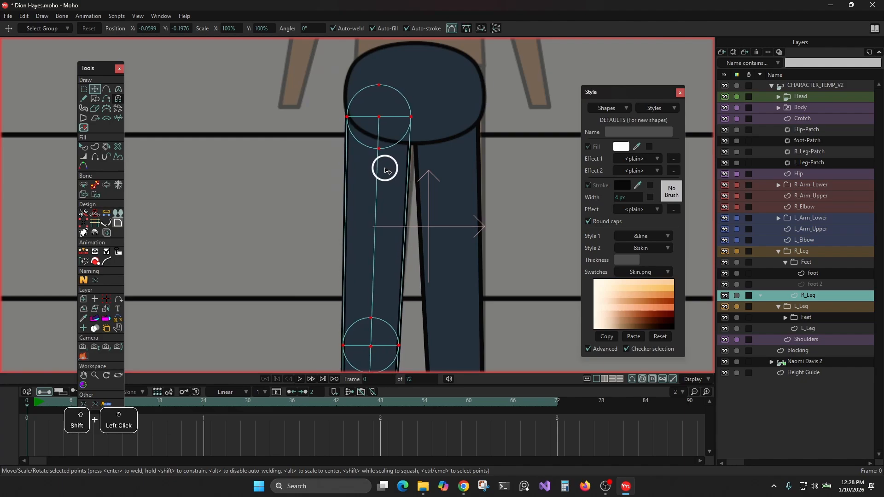
drag(385, 170, 387, 166)
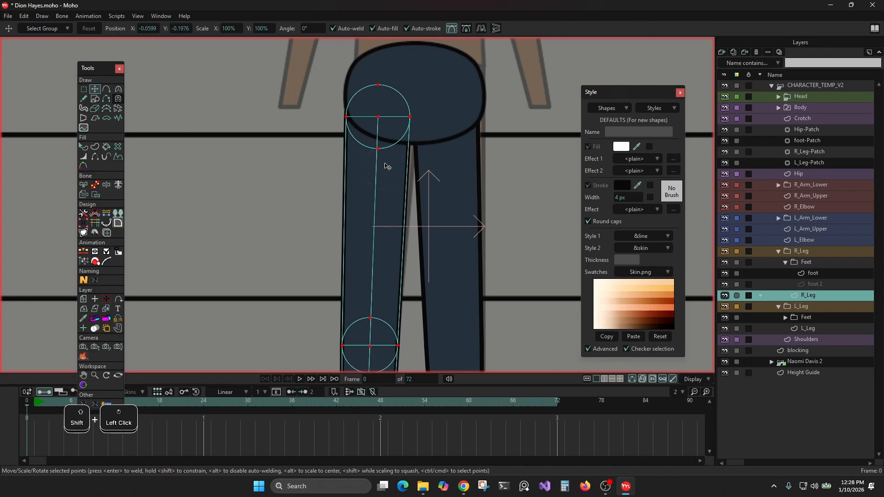
Stretch the hip shape's bottom downward and raise its top points for a rounder outline
click(442, 122)
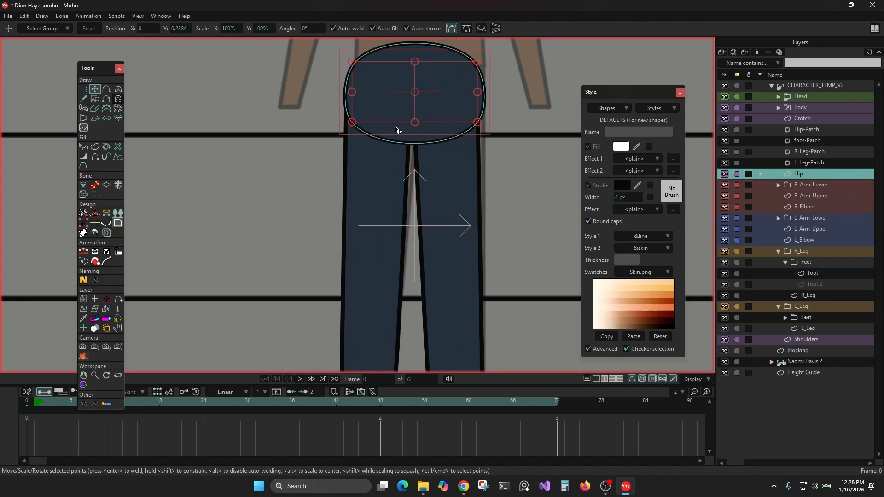
click(415, 123)
drag(416, 123, 411, 133)
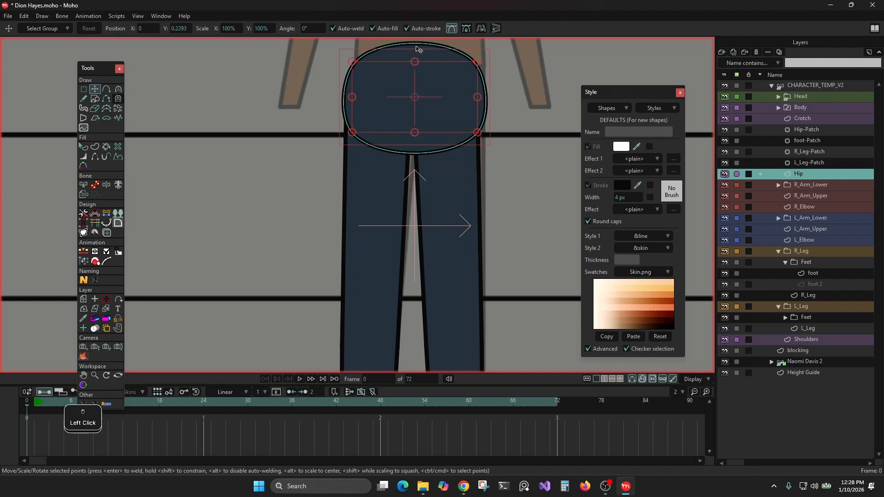
mouse_move(412, 64)
mouse_down()
mouse_move(411, 80)
mouse_move(415, 65)
mouse_up()
key(ctrl+z)
mouse_move(415, 83)
mouse_down()
mouse_move(414, 98)
mouse_move(414, 72)
mouse_up()
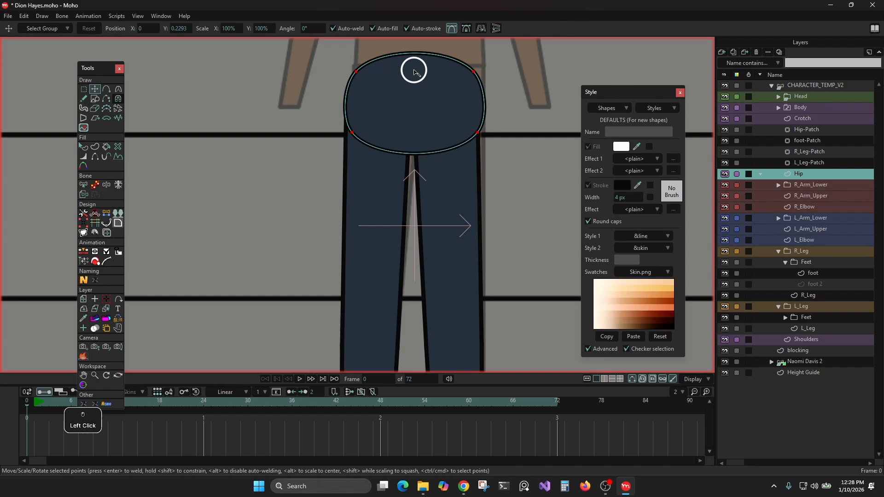
alt+right_click(363, 164)
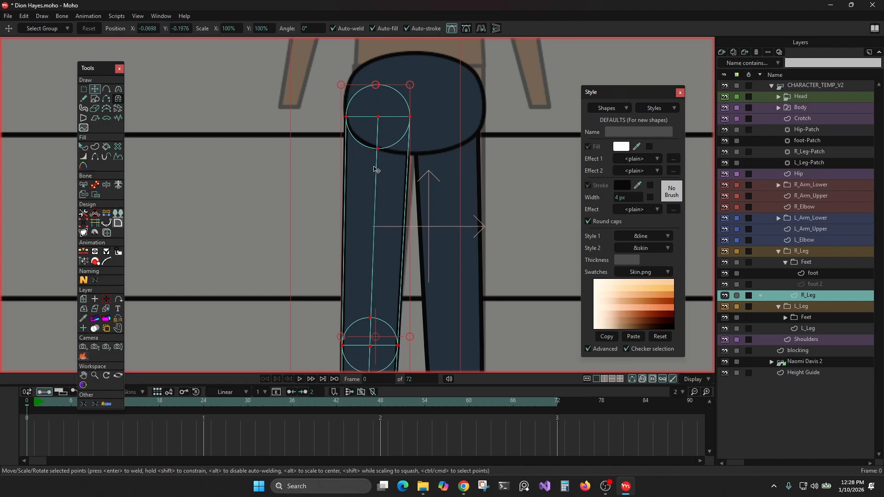
scroll(375, 170, down, 3)
scroll(521, 187, up, 4)
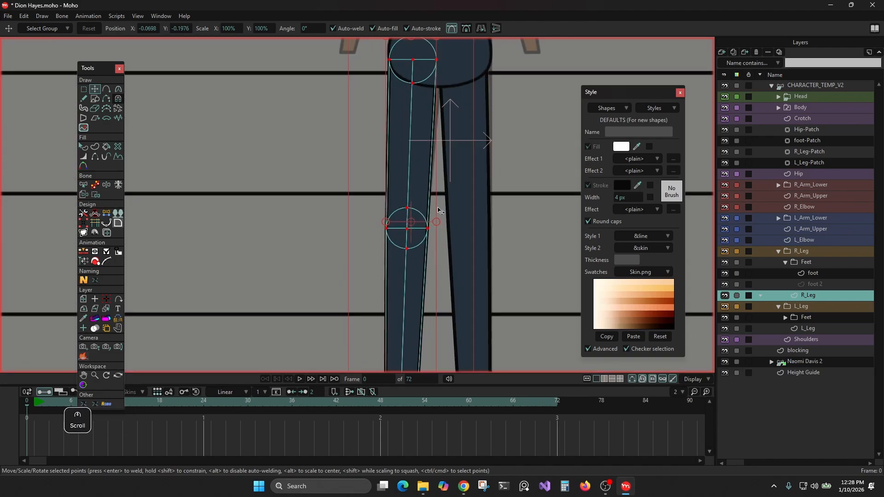
scroll(437, 211, down, 2)
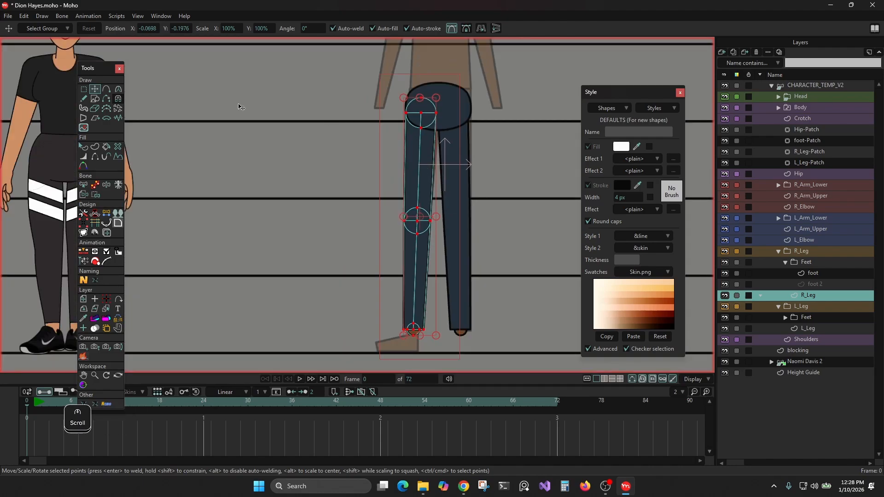
Delete the old left pant leg shape
click(83, 89)
alt+right_click(461, 198)
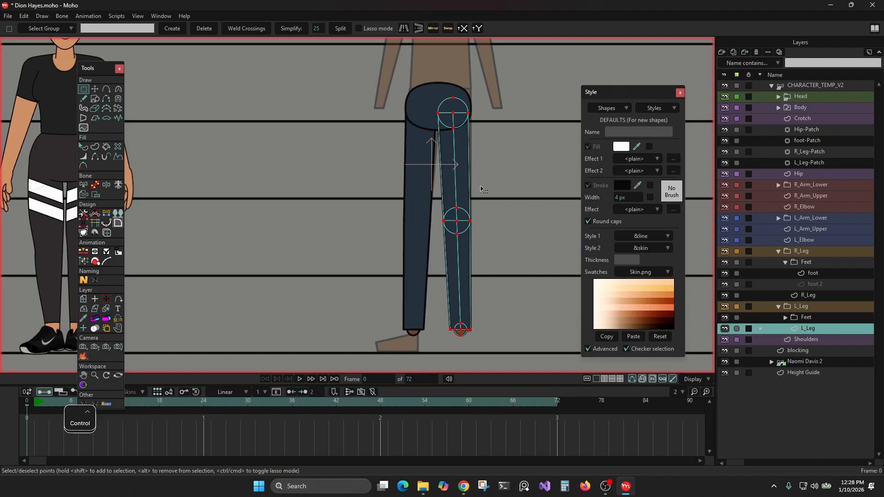
key(ctrl+a)
key(Delete)
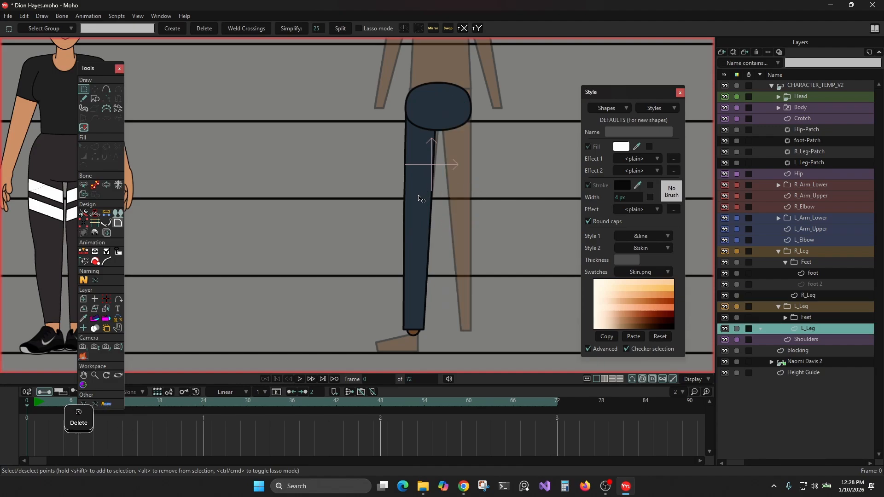
Copy the right pant leg into L_Leg, mirror it horizontally, and set its X to 0.0698
alt+right_click(417, 199)
key(ctrl+a)
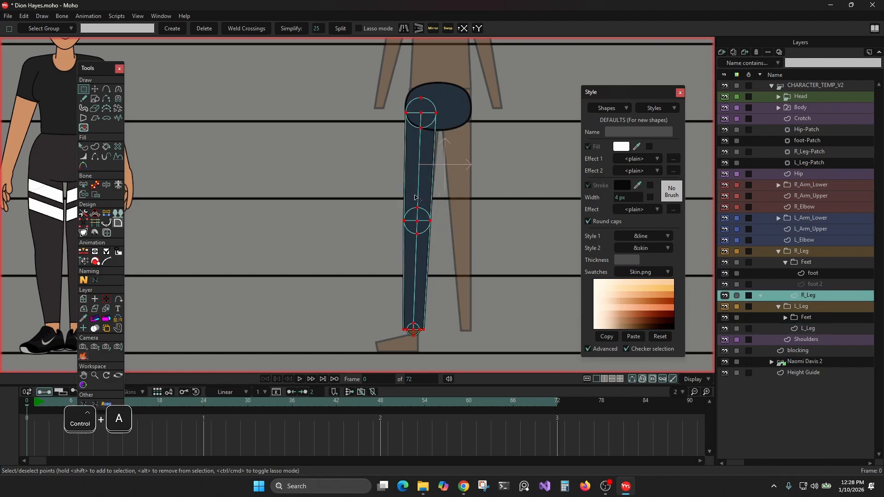
key(ctrl+c)
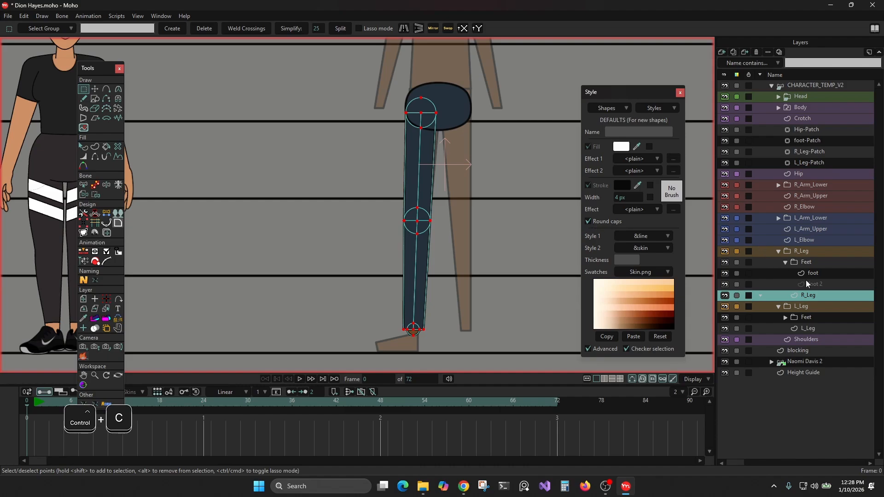
click(803, 328)
key(ctrl+v)
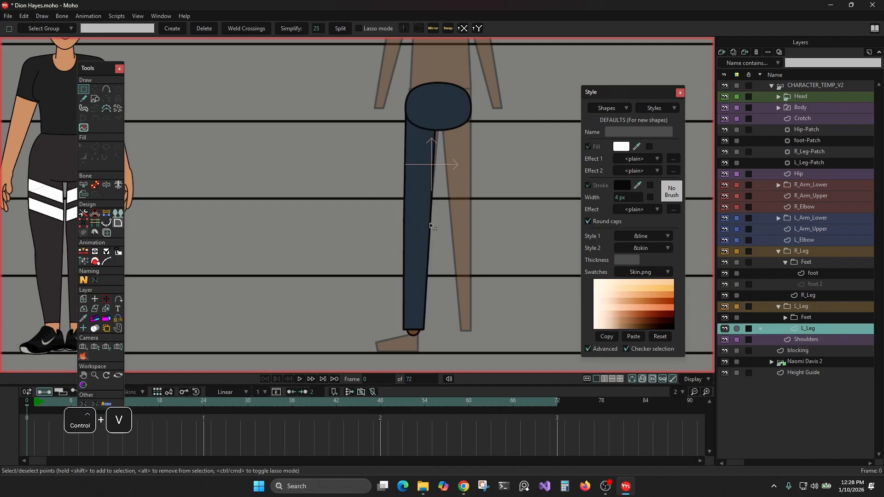
key(t)
click(482, 29)
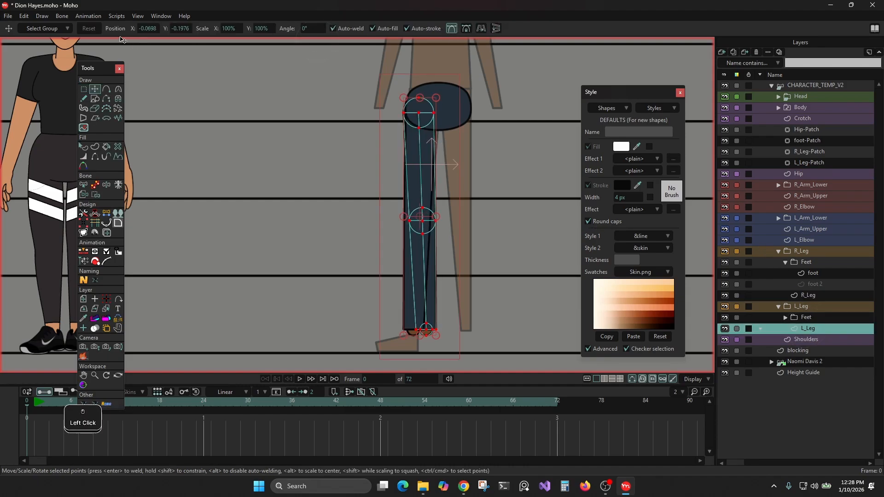
click(140, 29)
text(0.0698)
key(Return)
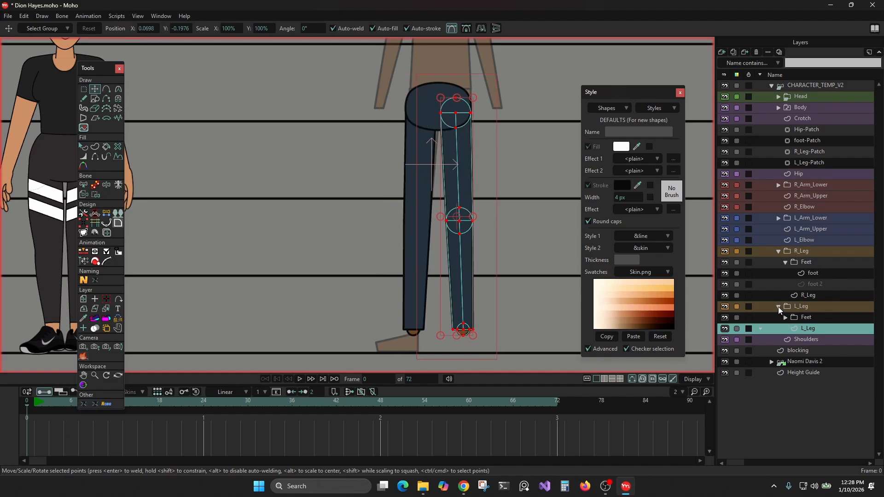
click(791, 173)
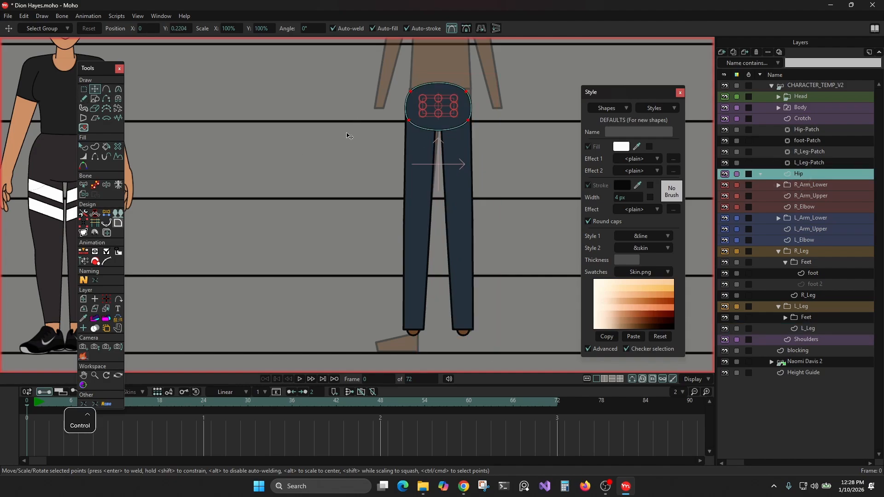
Paste the hip pants shape into the Crotch layer and switch its fill off, leaving only the outline
key(ctrl+c)
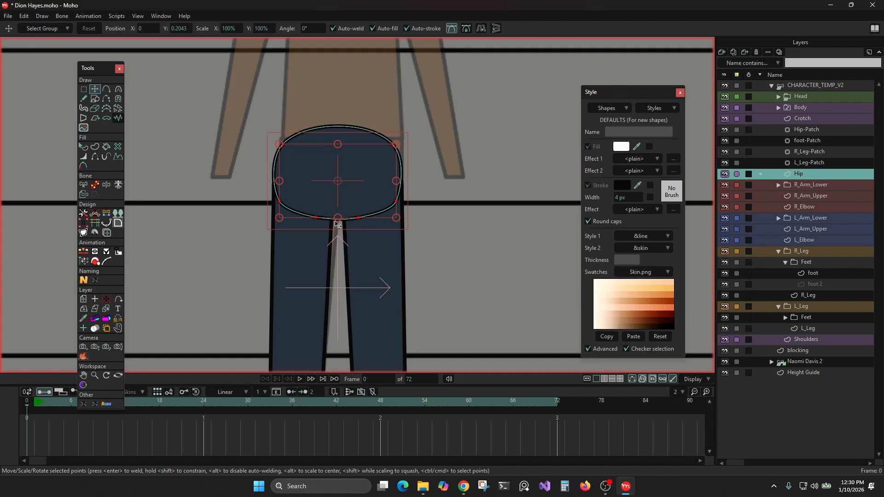
click(757, 122)
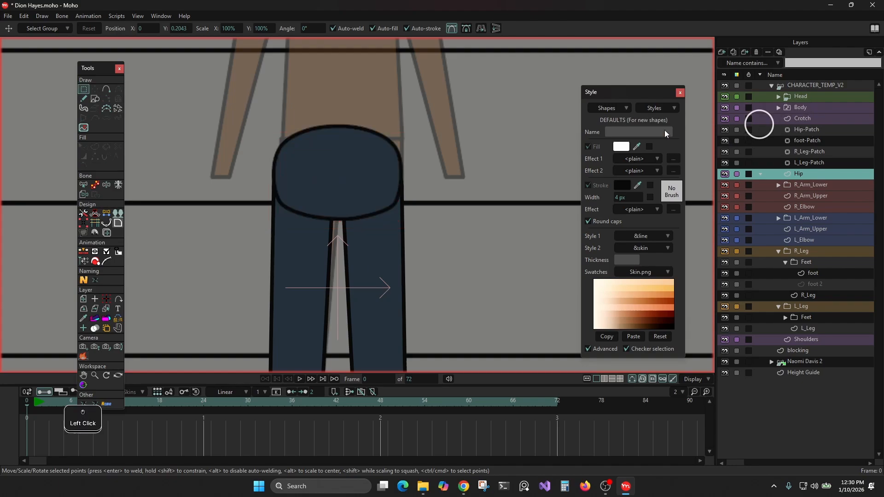
scroll(372, 181, down, 2)
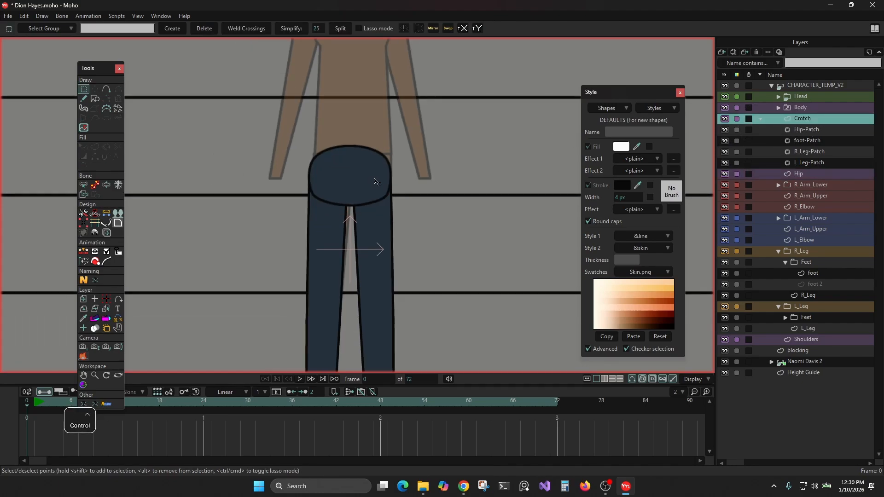
key(t)
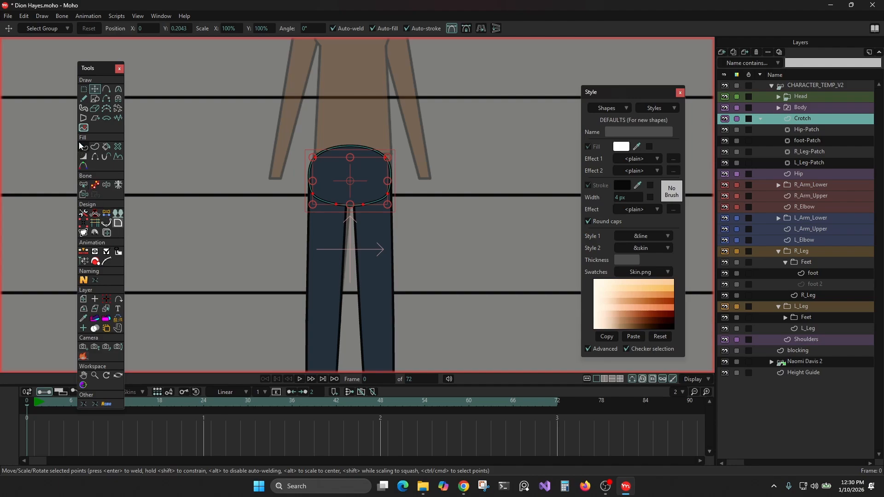
click(83, 147)
click(358, 181)
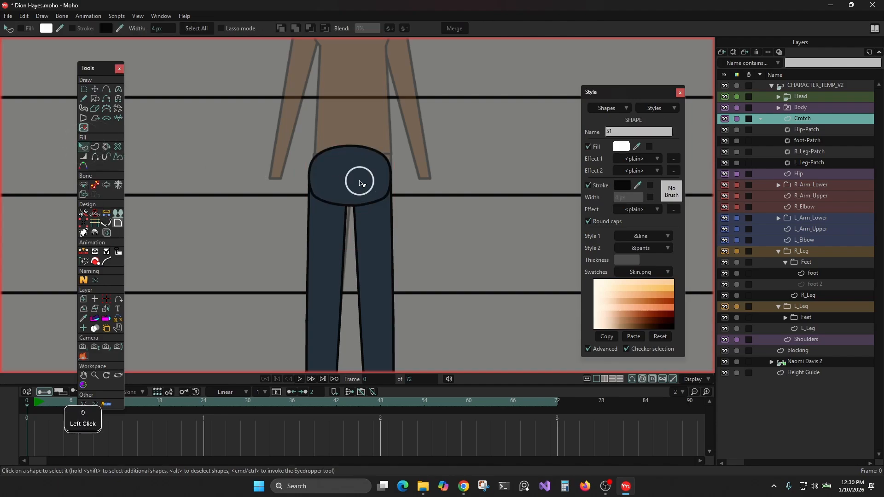
click(26, 30)
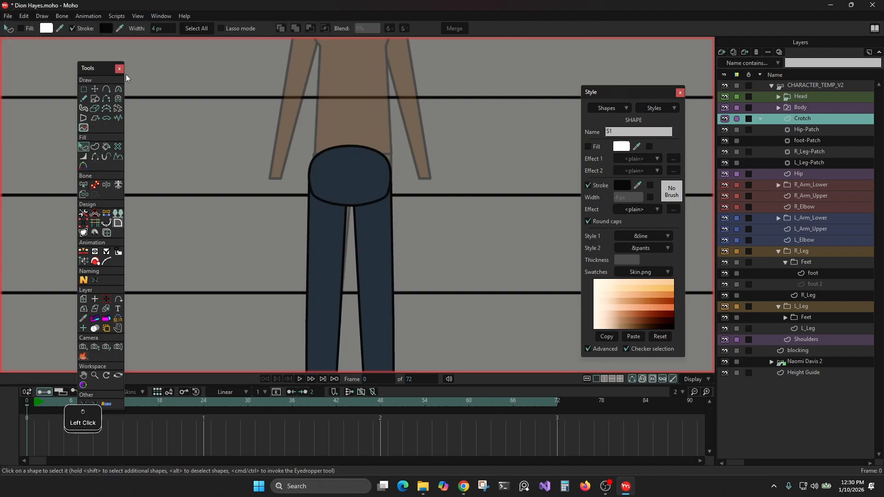
click(221, 154)
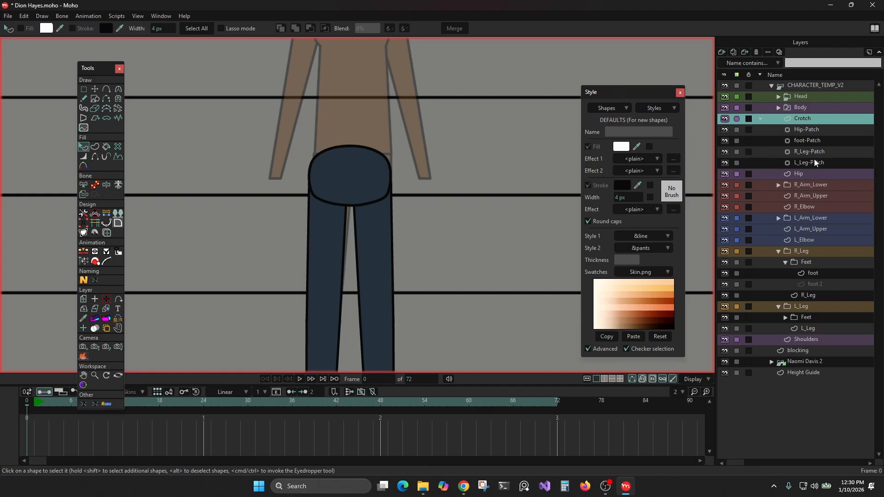
Raise the Hip-Patch layer up over the hips
click(802, 131)
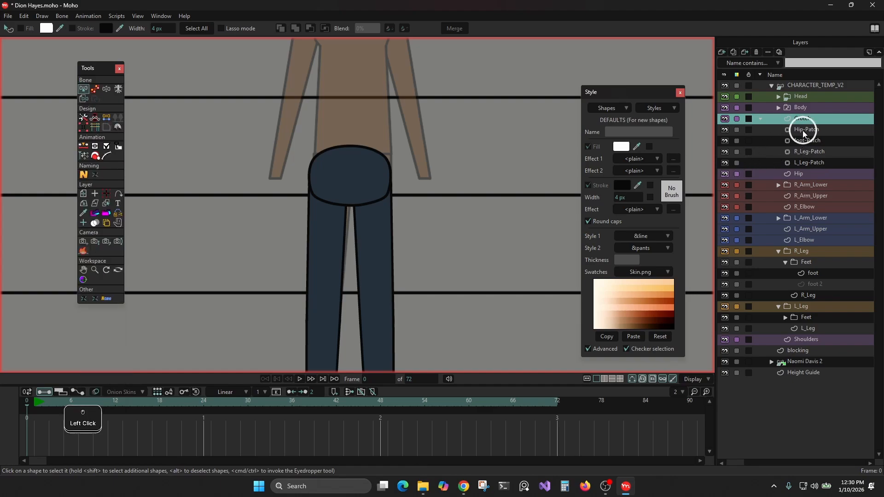
click(83, 193)
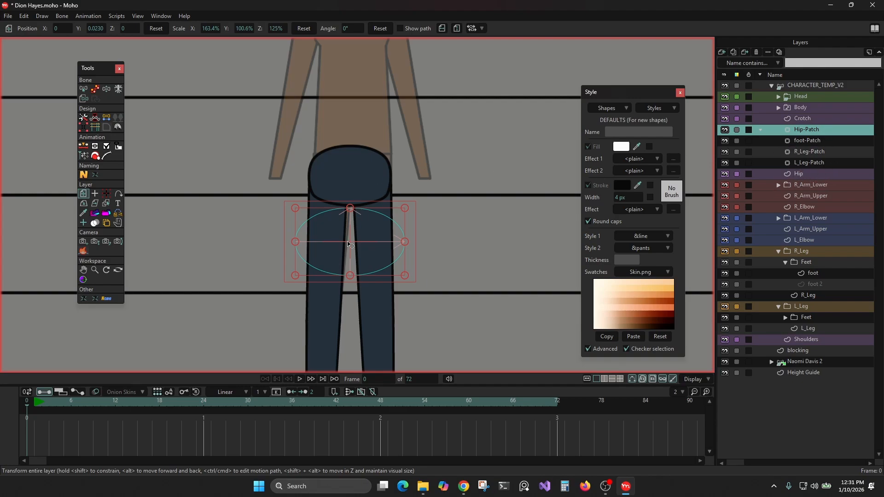
drag(372, 255, 372, 188)
Collapse the R_Leg and L_Leg groups in the layer list
click(778, 251)
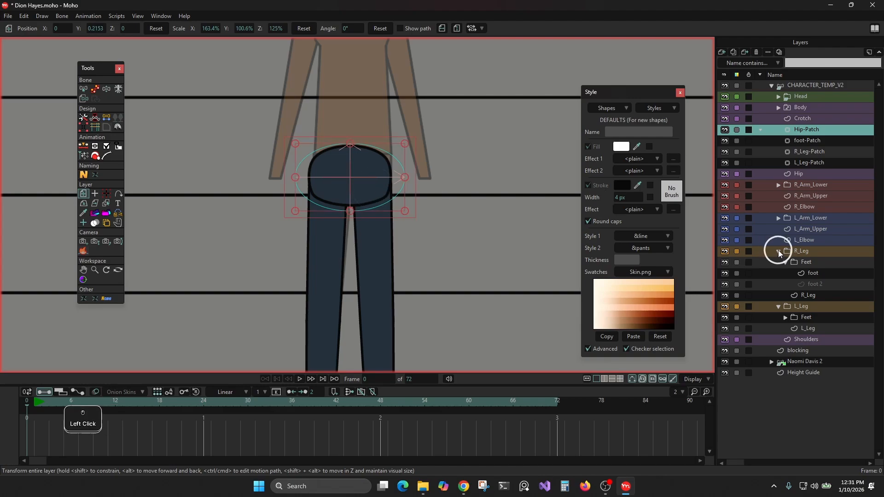
click(778, 262)
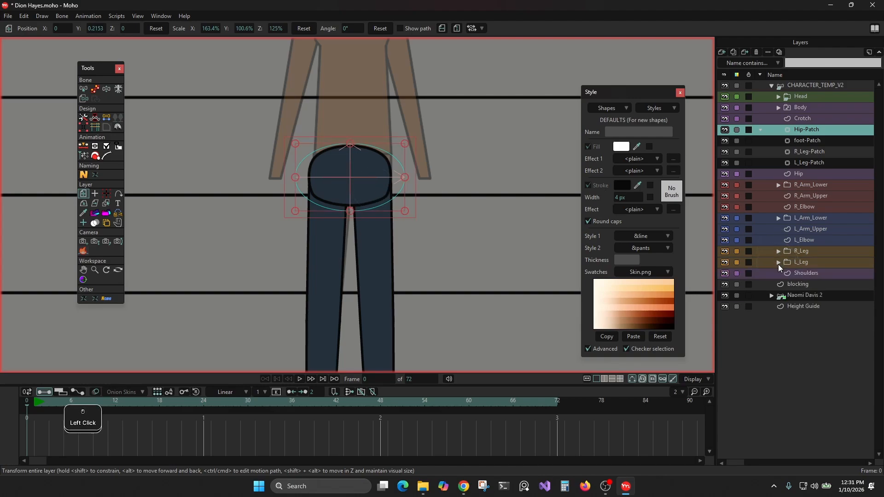
click(792, 261)
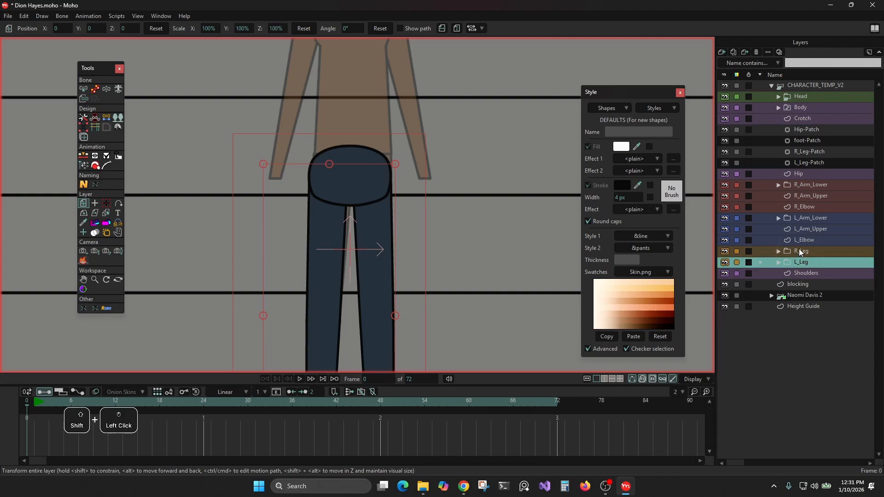
shift+click(798, 249)
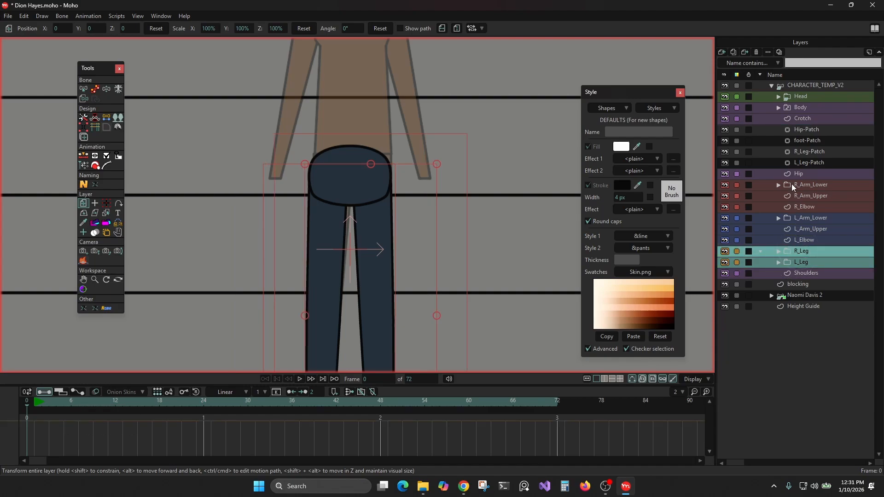
click(794, 153)
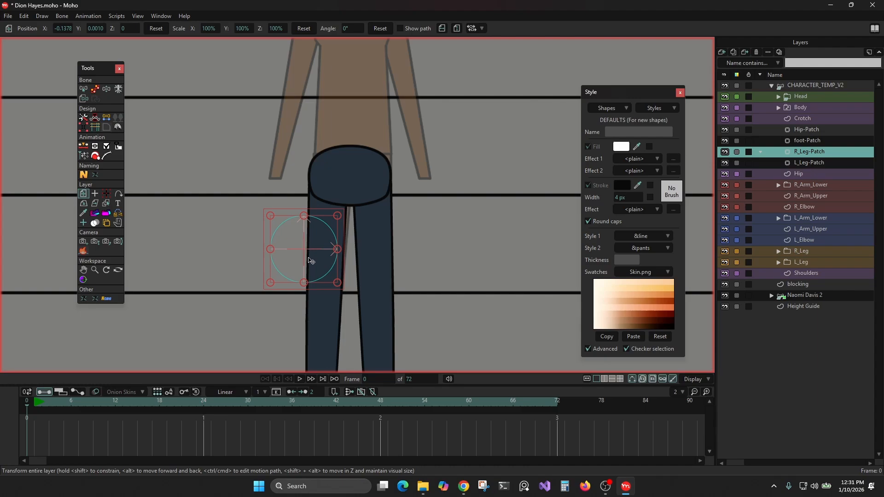
Raise the R_Leg-Patch and L_Leg-Patch toward the hip and shrink the left patch
drag(315, 253, 316, 189)
shift+click(317, 207)
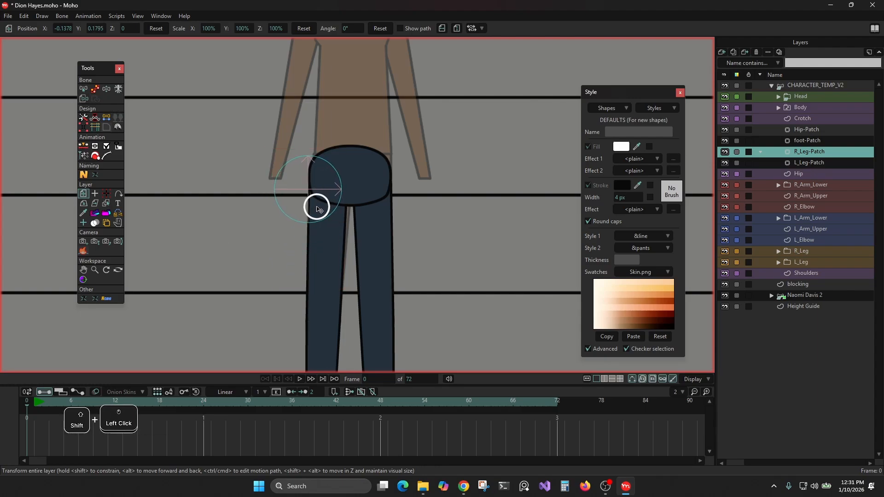
click(809, 162)
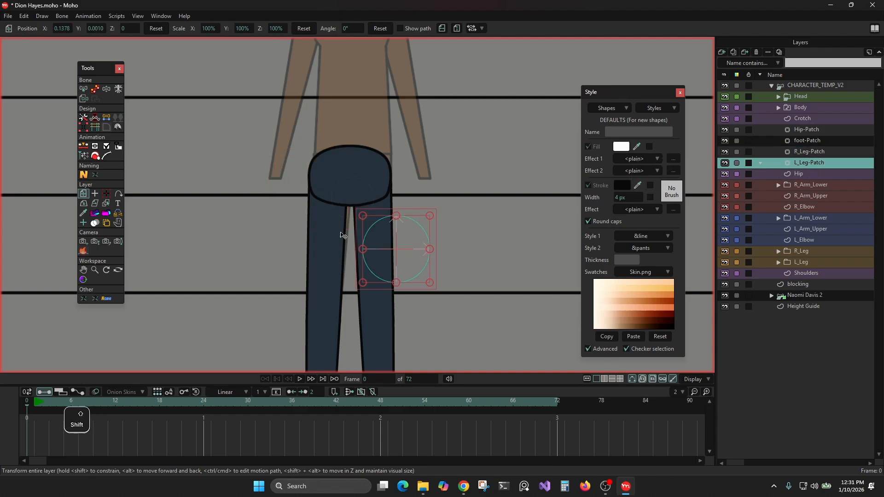
drag(404, 258, 420, 194)
shift+click(401, 197)
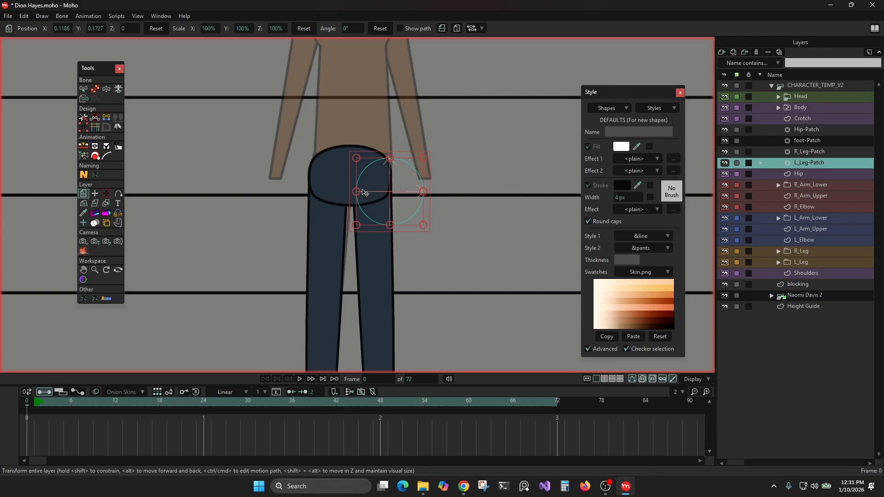
drag(355, 226, 334, 215)
Delete both leg patch layers and expand the R_Leg group
click(810, 151)
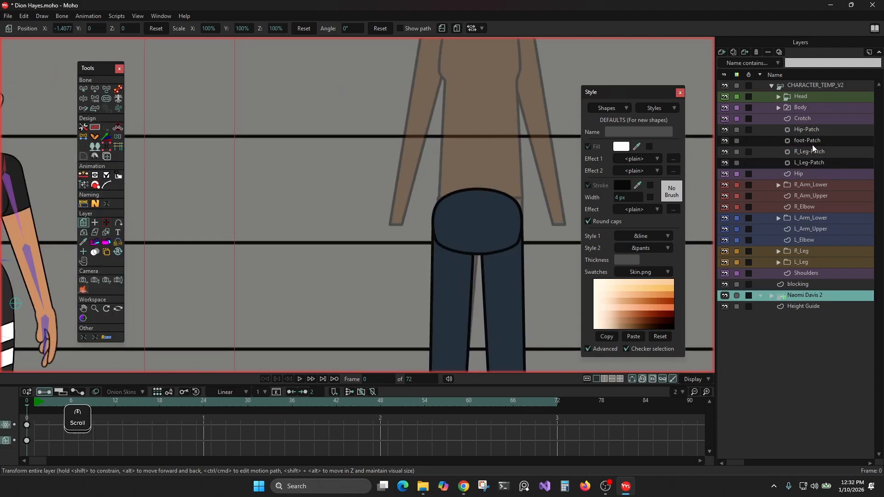
click(807, 157)
ctrl+click(805, 162)
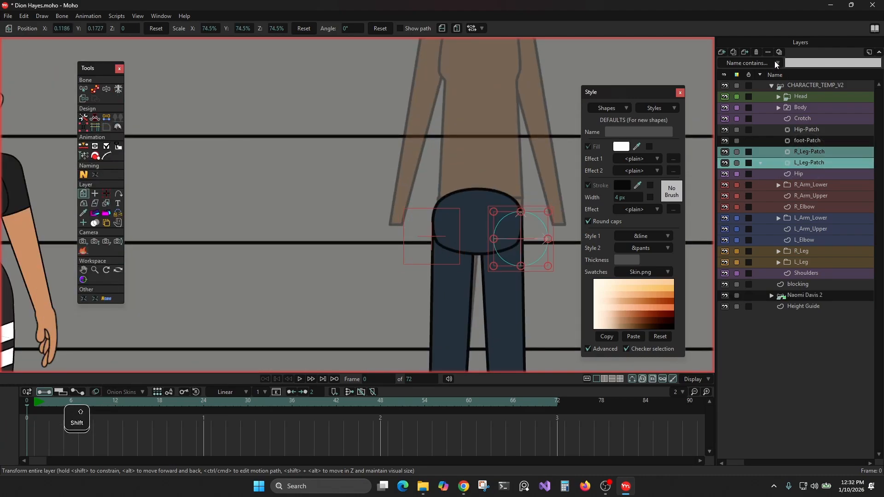
click(756, 50)
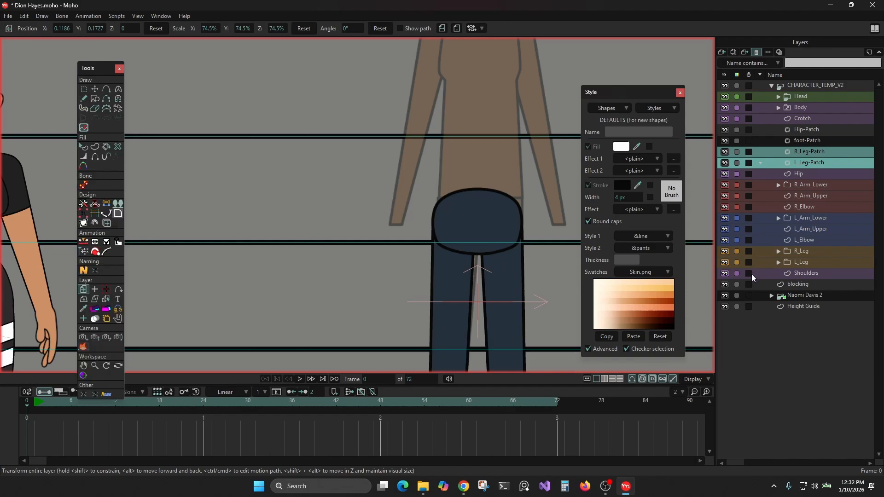
click(777, 229)
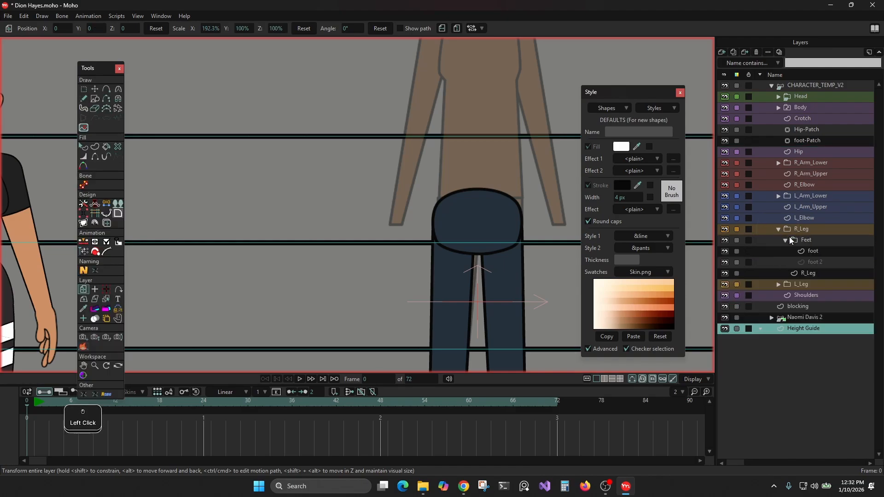
Add a new patch layer targeting R_Leg and move it above Hip in the stack
click(794, 272)
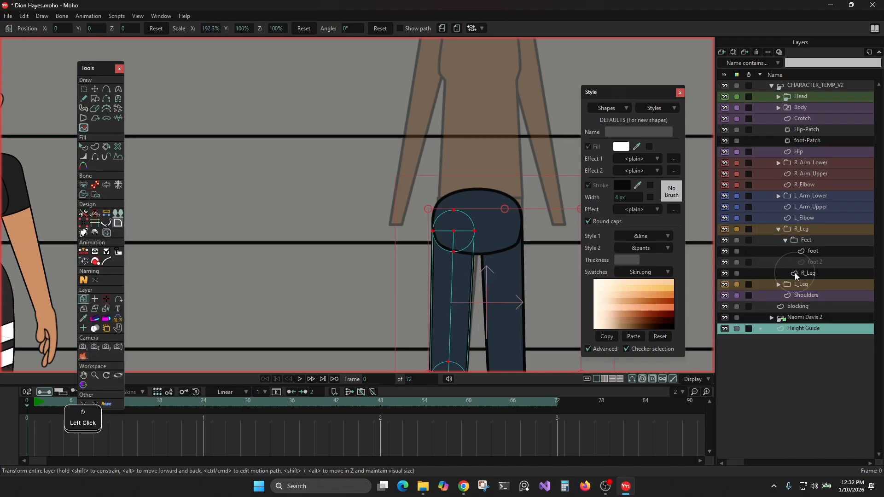
click(721, 52)
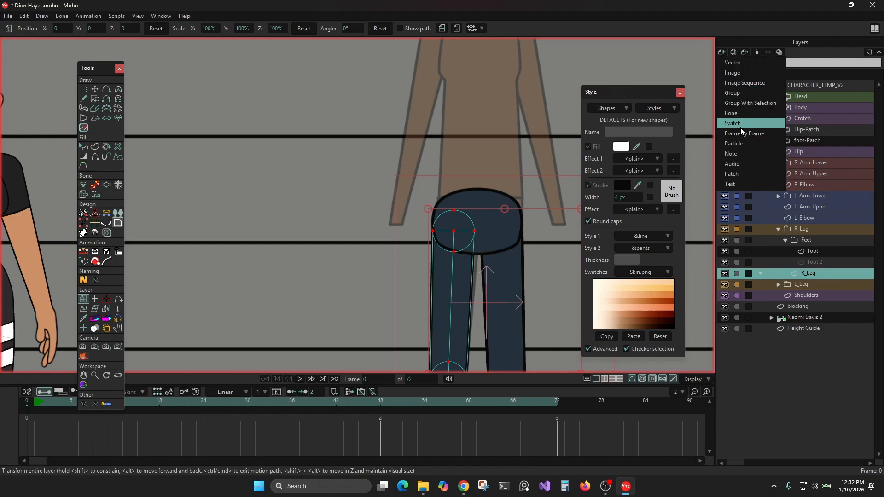
click(745, 174)
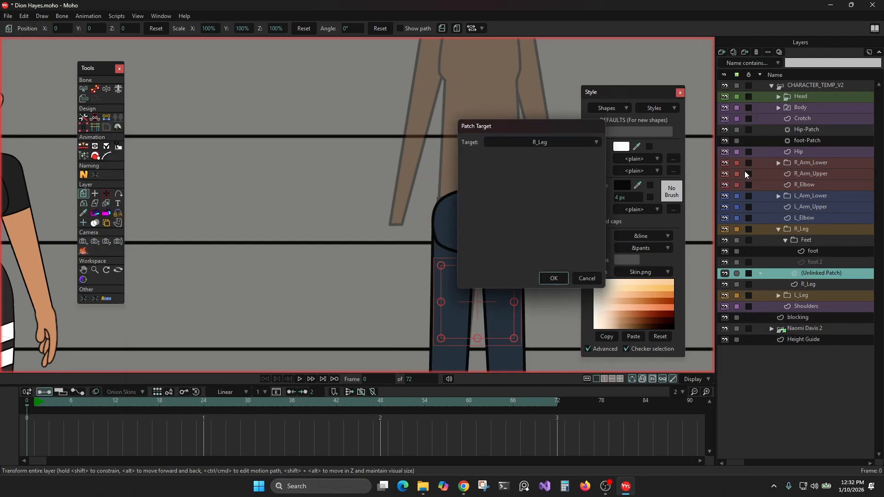
click(554, 278)
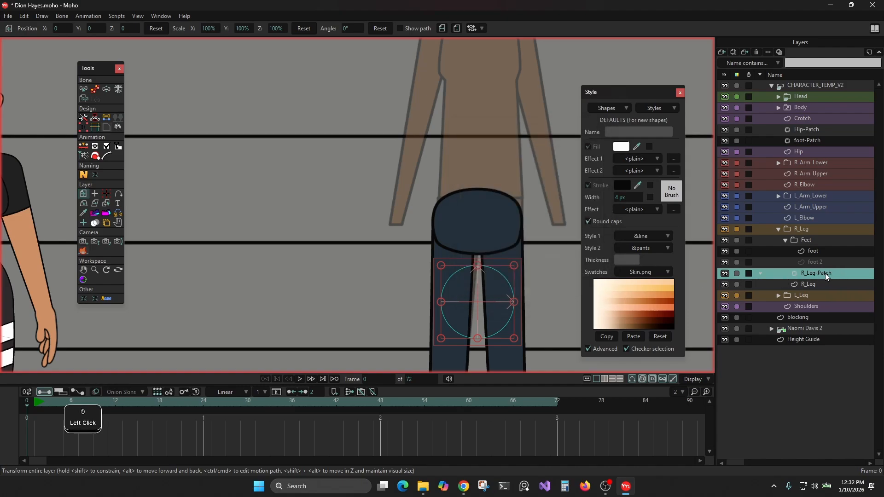
drag(825, 272, 814, 148)
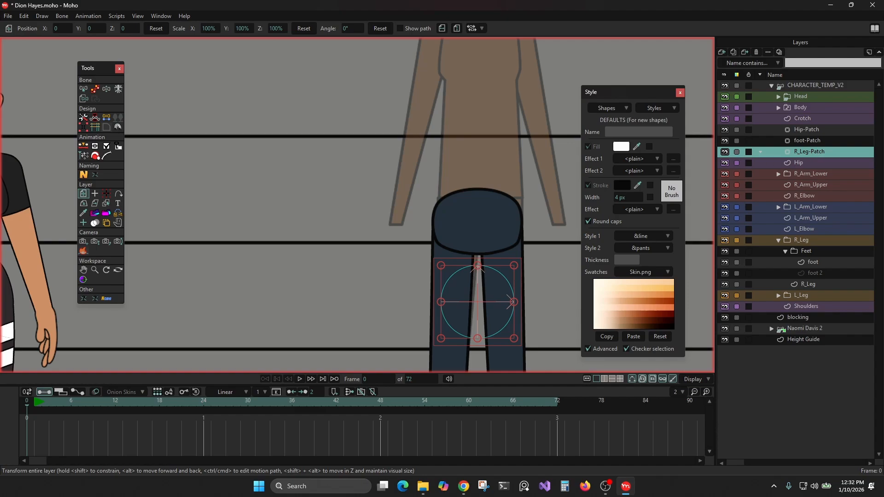
Move the R_Leg-Patch circle up over the top of the right leg
drag(508, 295, 442, 248)
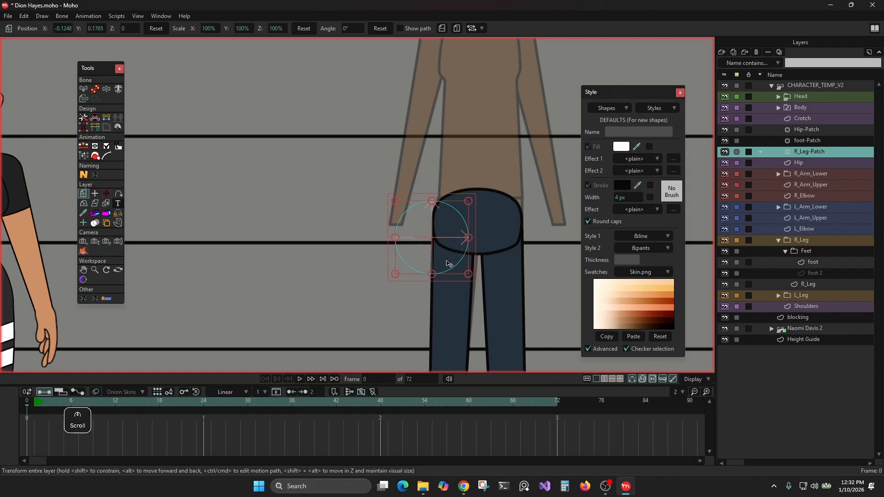
scroll(462, 276, up, 1)
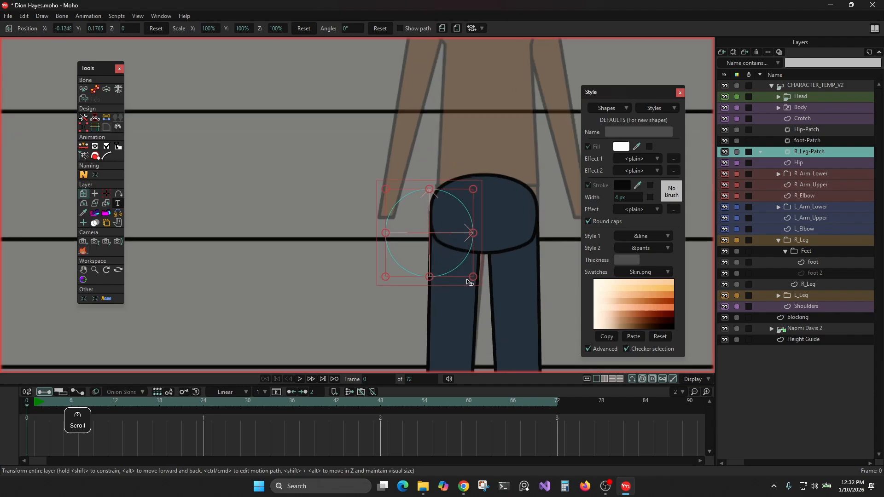
click(797, 121)
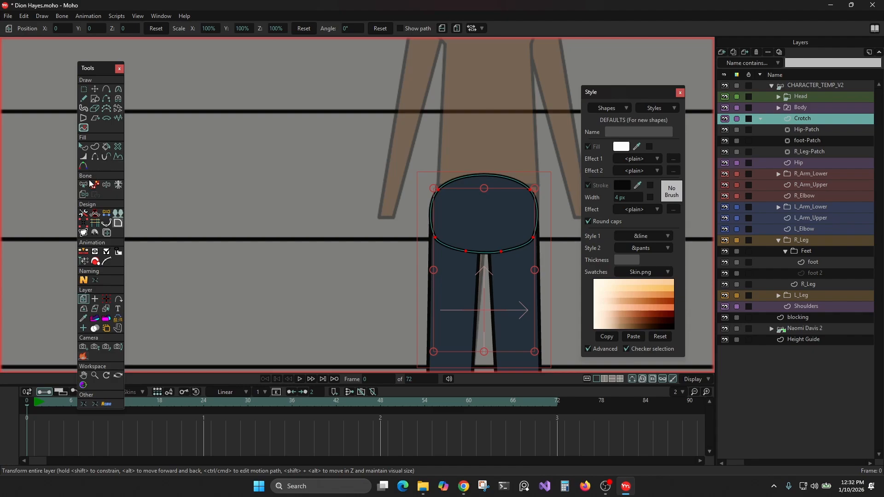
Hide the Crotch outline's edges with Stroke Exposure, keeping only the curved crotch line
click(95, 156)
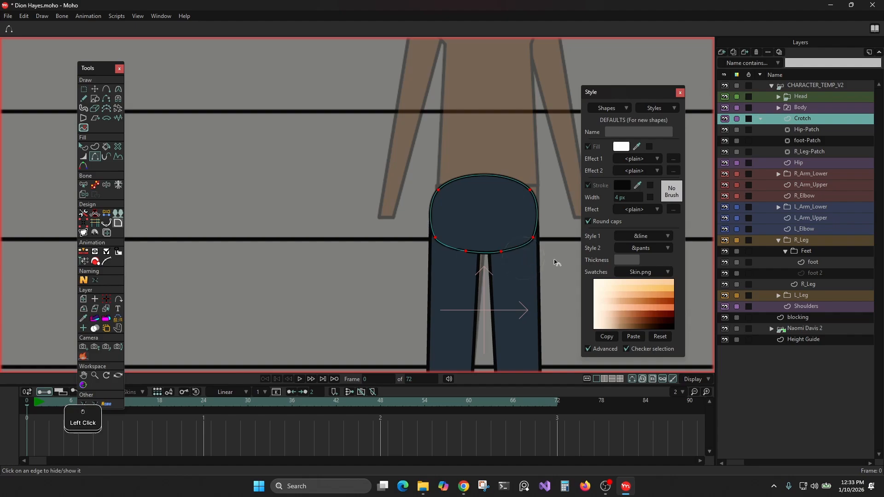
scroll(492, 258, up, 2)
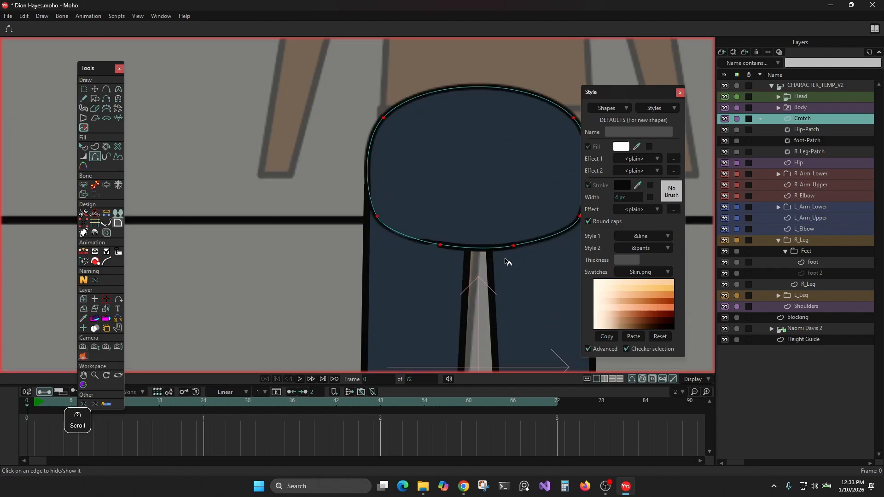
click(724, 163)
drag(366, 192, 311, 204)
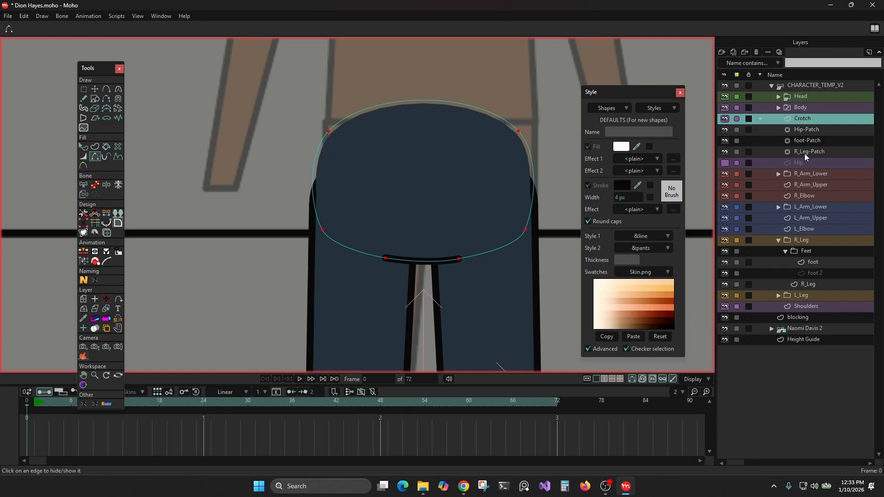
click(724, 163)
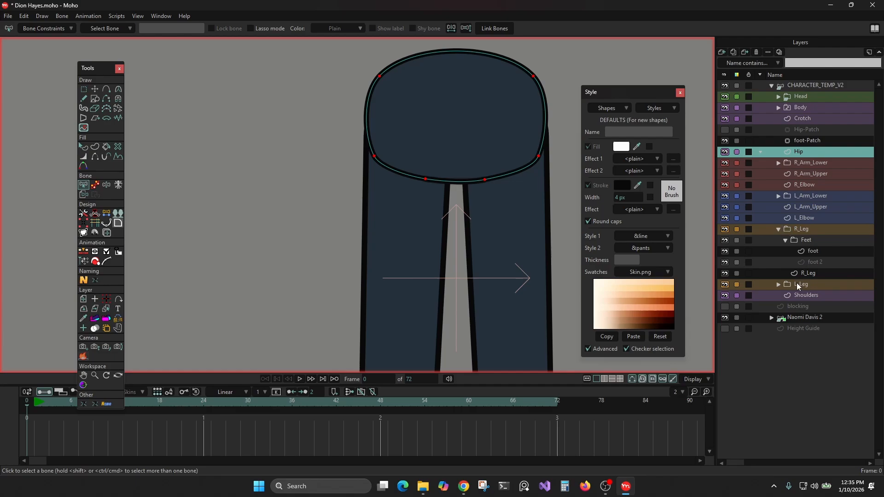
Move the R_Leg and L_Leg groups above Hip and make Hip-Patch visible again
click(778, 228)
click(787, 226)
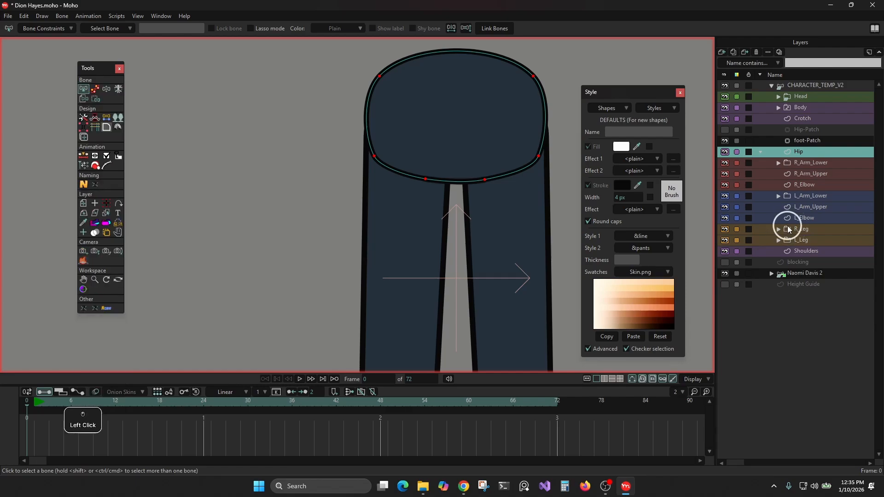
shift+click(796, 242)
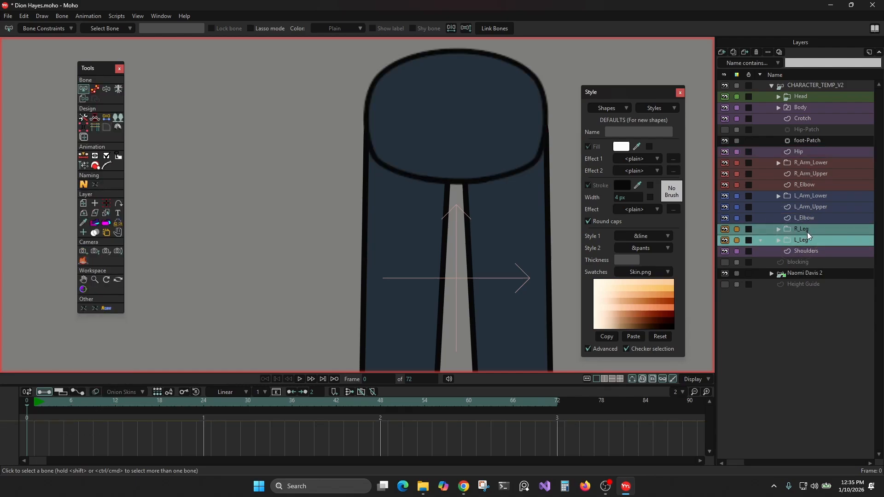
drag(807, 232, 813, 148)
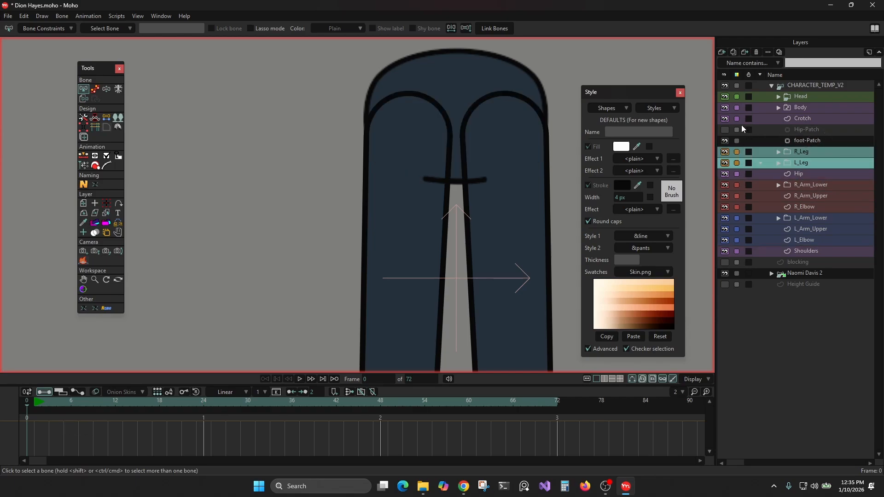
click(724, 129)
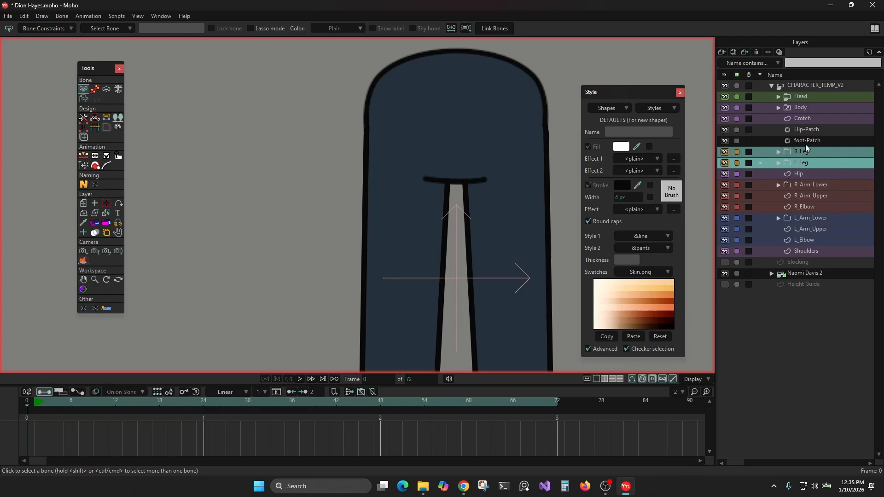
click(799, 141)
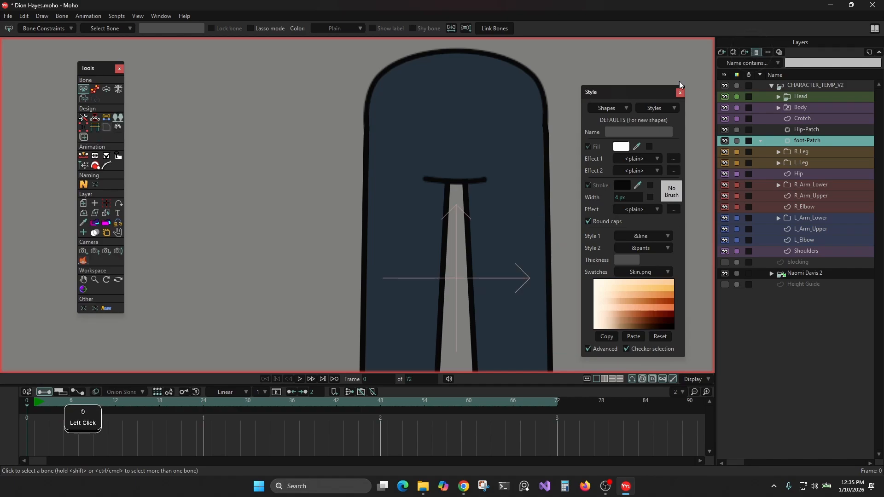
Add a new patch layer targeting the R_Leg vector layer
click(777, 140)
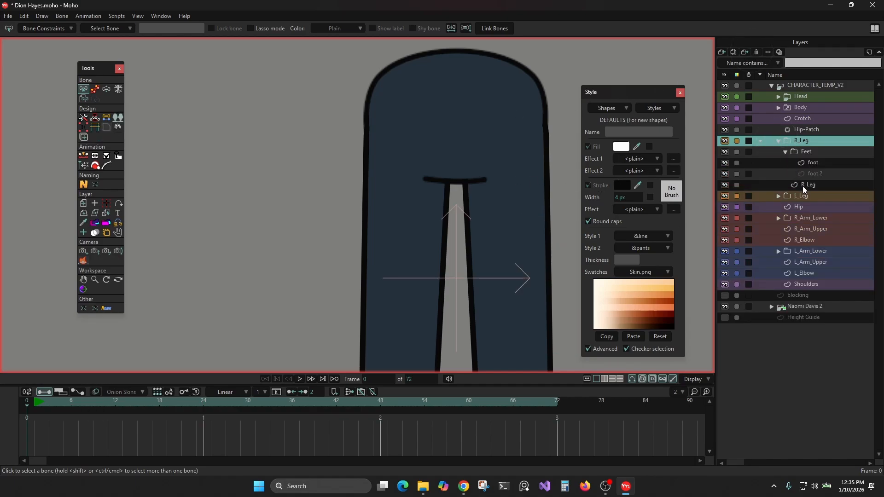
click(808, 185)
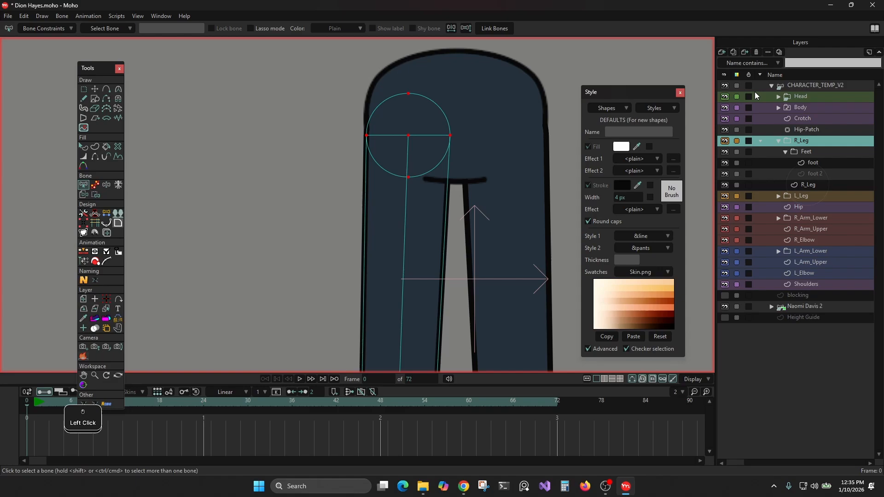
click(722, 51)
click(737, 170)
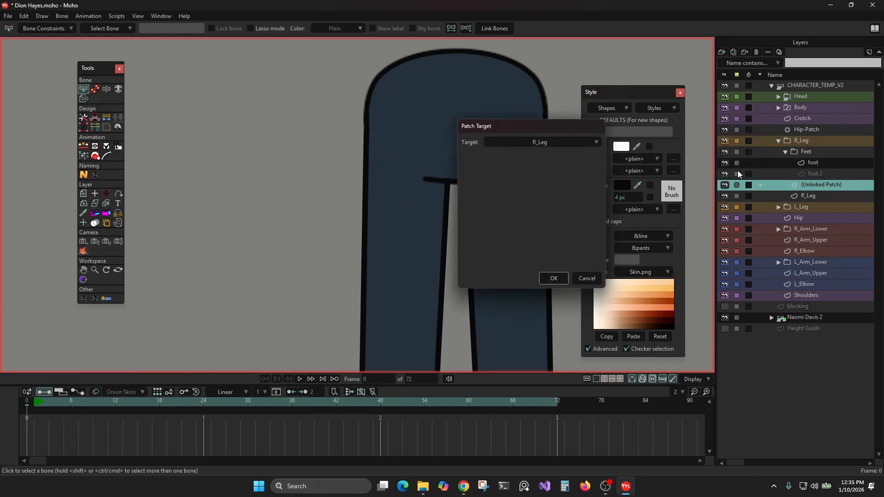
click(553, 278)
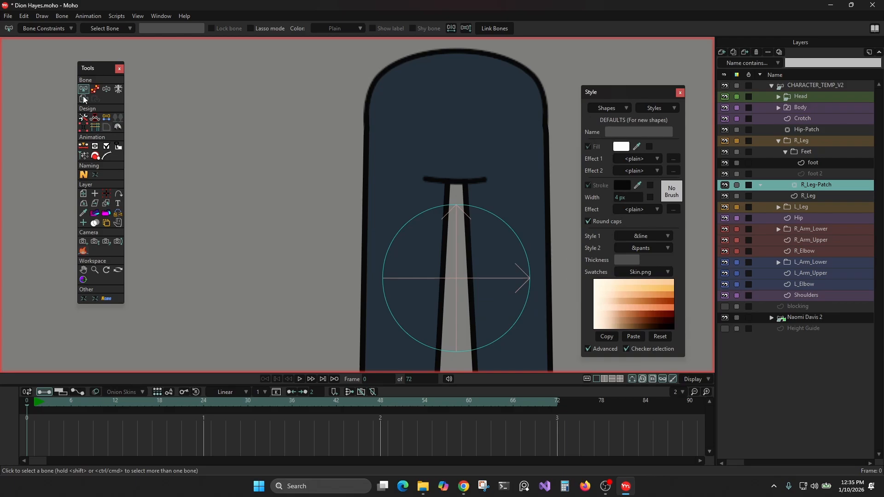
Move and scale R_Leg-Patch to 76.3% near the crotch, placing it just below Hip-Patch
click(84, 193)
drag(477, 283, 385, 175)
drag(438, 243, 417, 230)
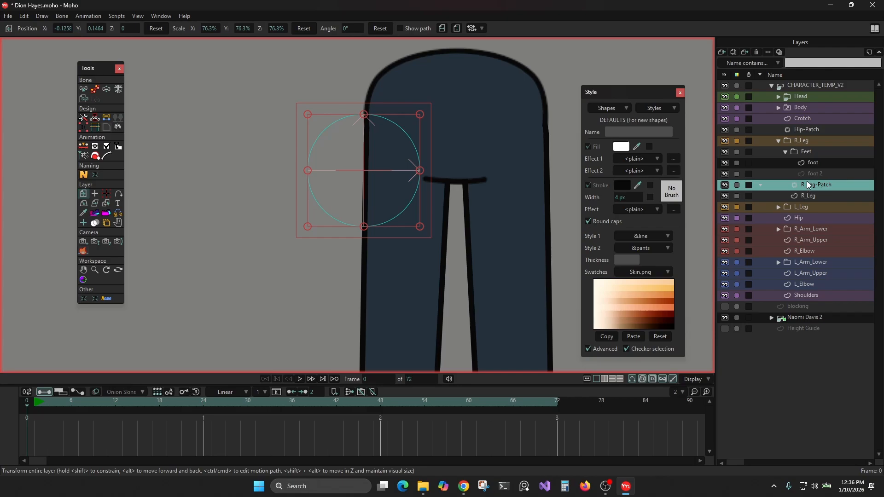
drag(803, 185, 819, 133)
click(778, 154)
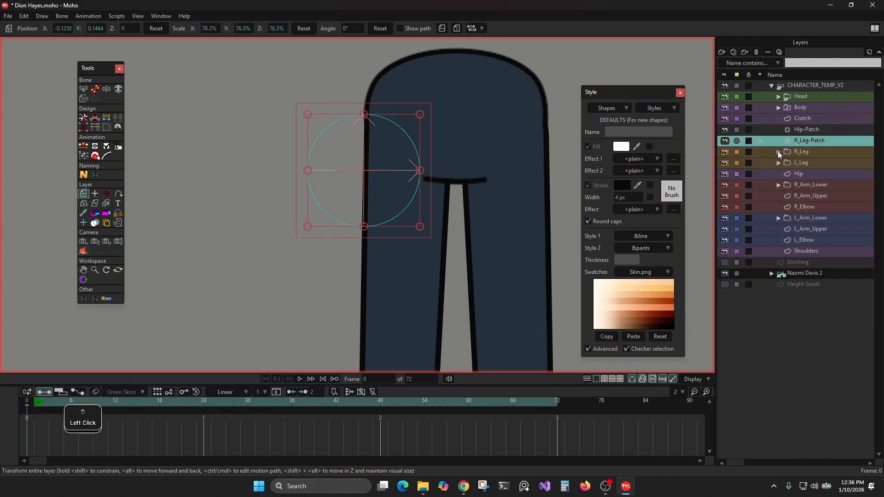
Step the timeline to frame 1
click(36, 407)
scroll(328, 232, down, 5)
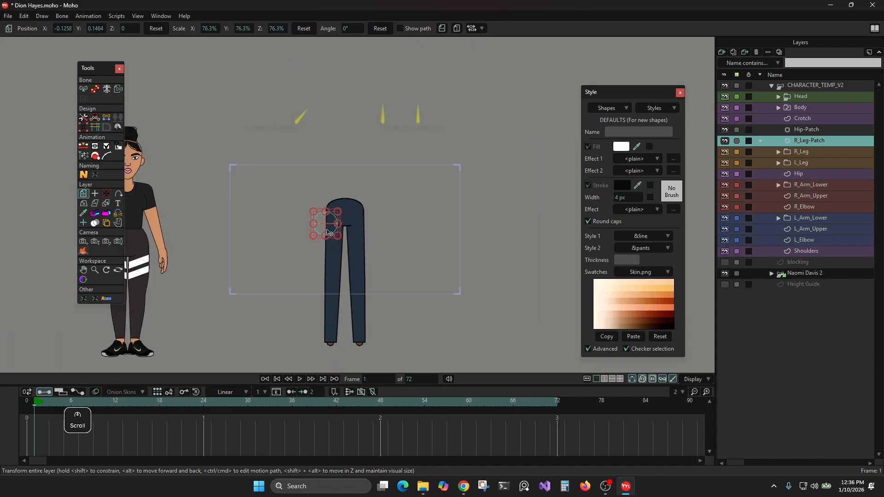
scroll(329, 232, up, 8)
scroll(328, 231, down, 5)
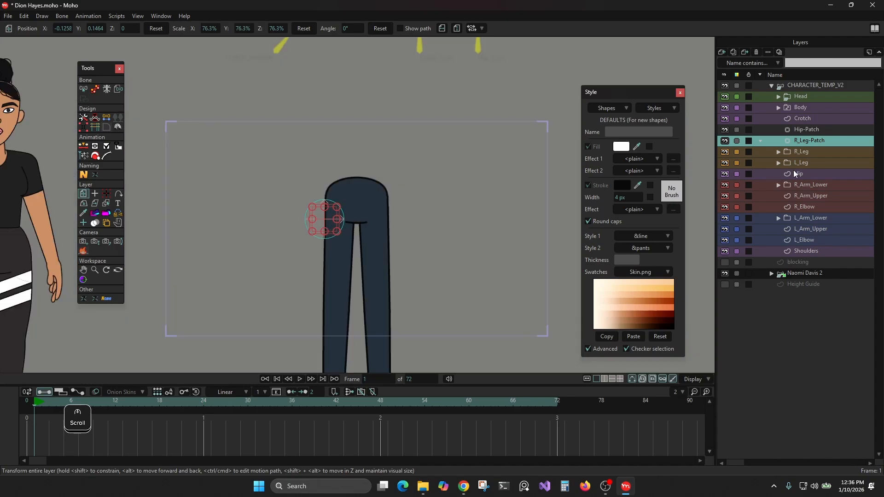
scroll(447, 230, up, 7)
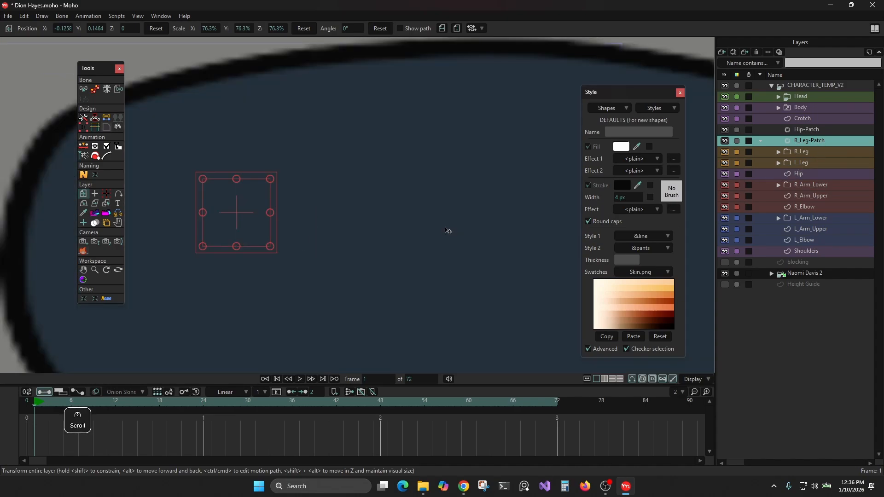
scroll(446, 230, down, 8)
scroll(446, 230, down, 2)
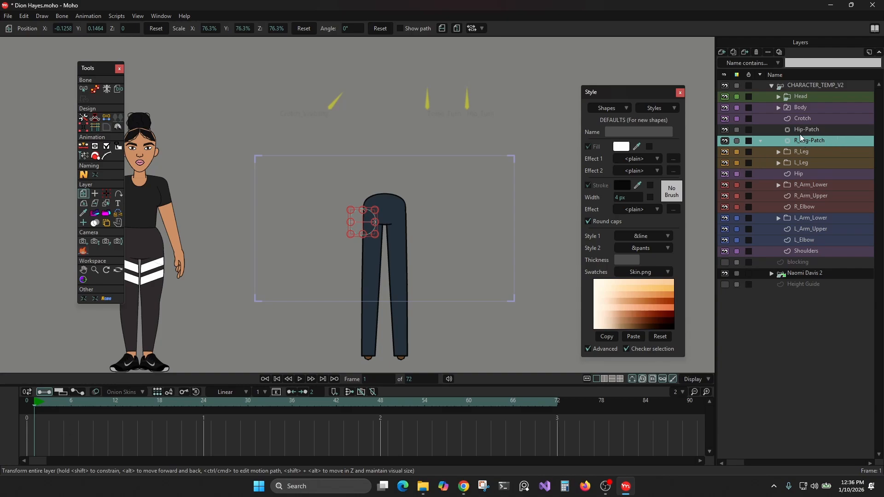
Move the R_Leg group below Hip in the layer stack
click(797, 151)
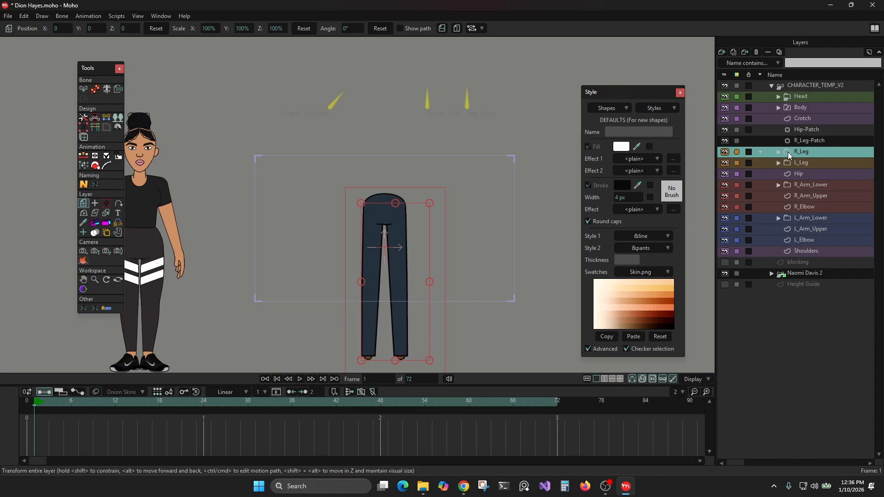
click(793, 162)
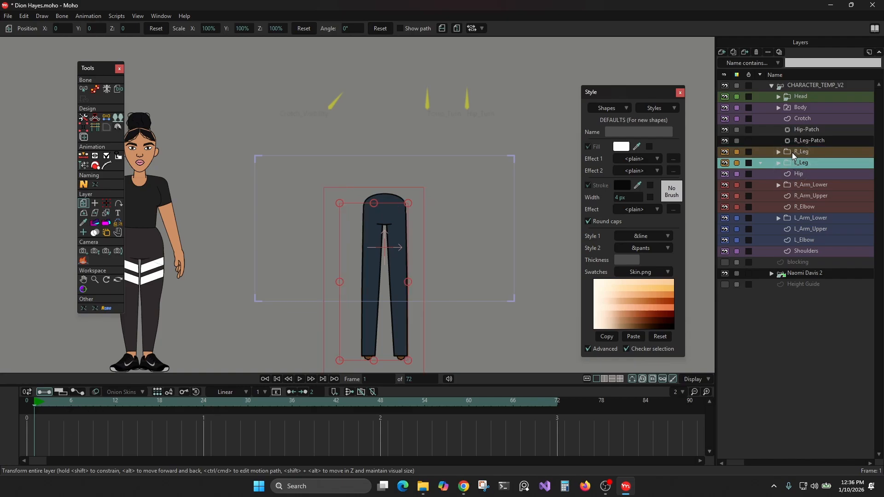
click(796, 150)
drag(797, 151, 796, 177)
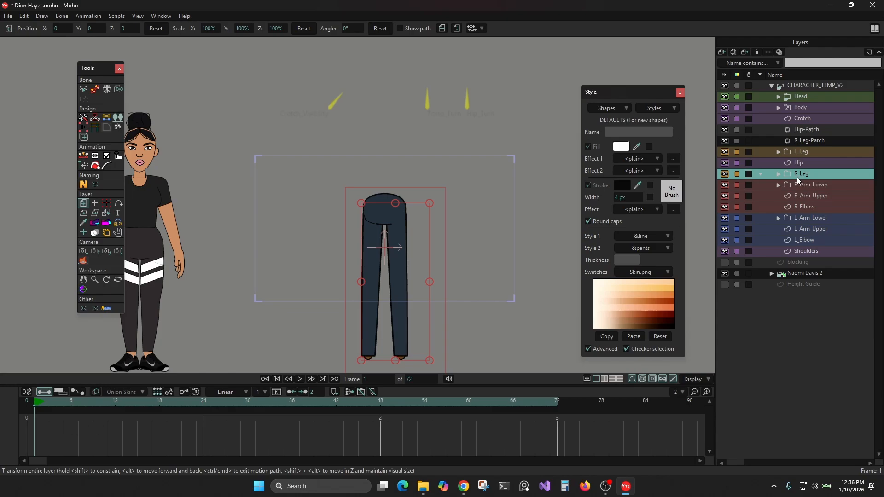
scroll(400, 228, up, 5)
scroll(400, 228, down, 4)
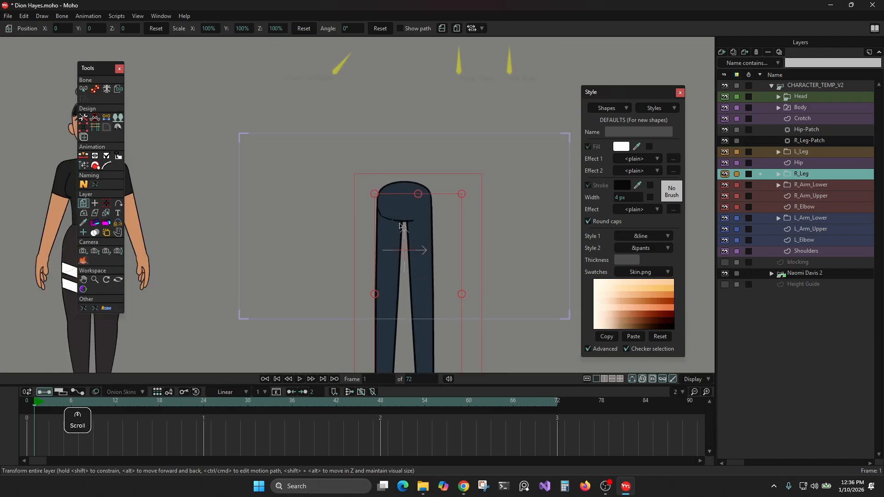
scroll(401, 226, up, 1)
scroll(402, 226, up, 4)
scroll(402, 226, down, 4)
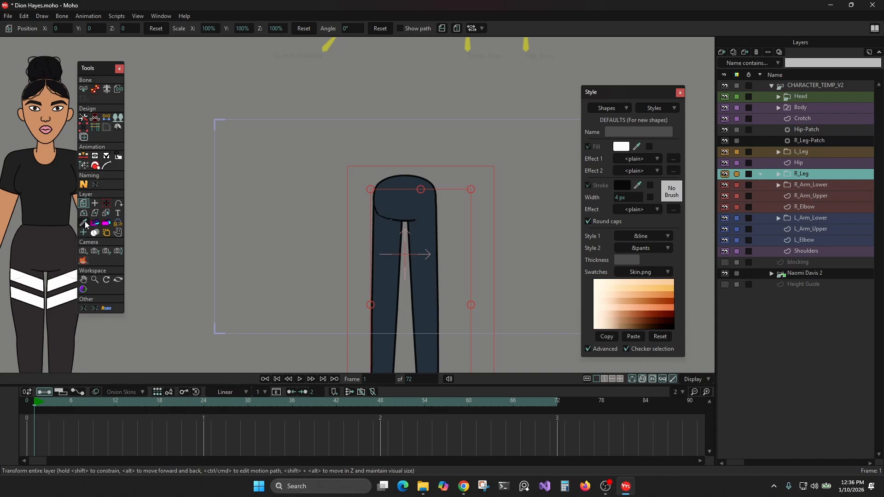
Reset the camera to its default position on frame 0, then return to frame 1
click(86, 250)
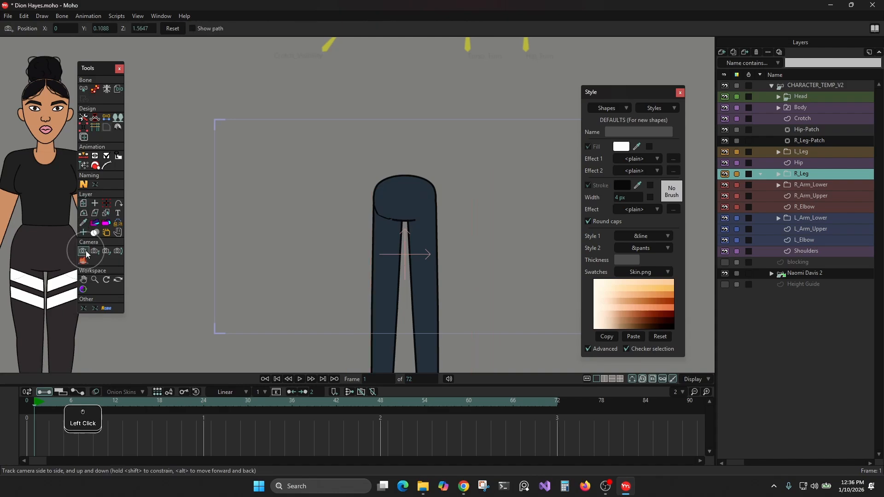
click(26, 401)
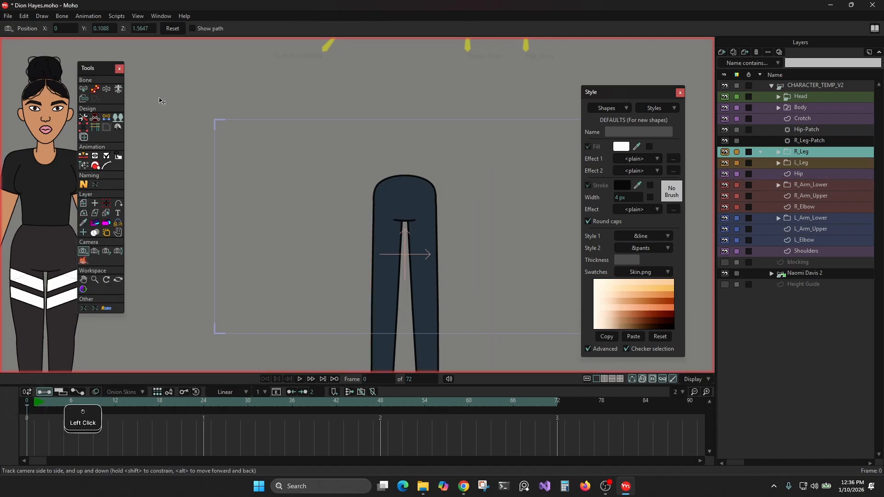
click(168, 29)
scroll(447, 241, up, 10)
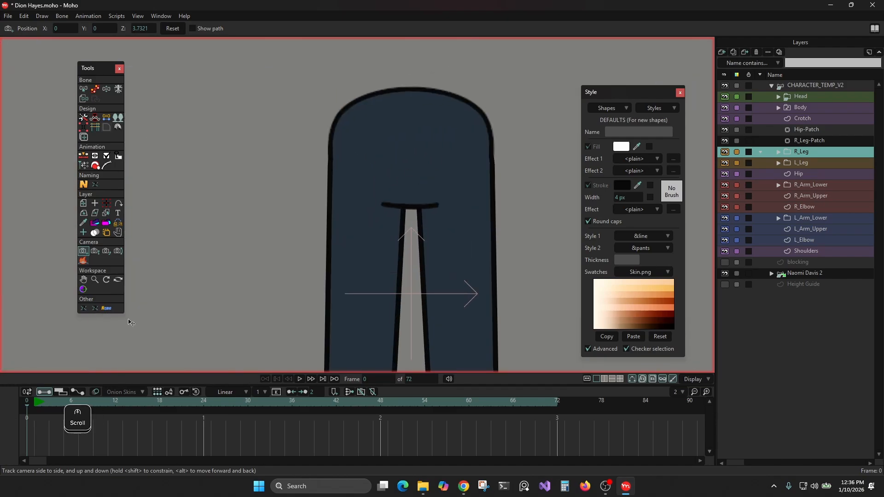
click(33, 406)
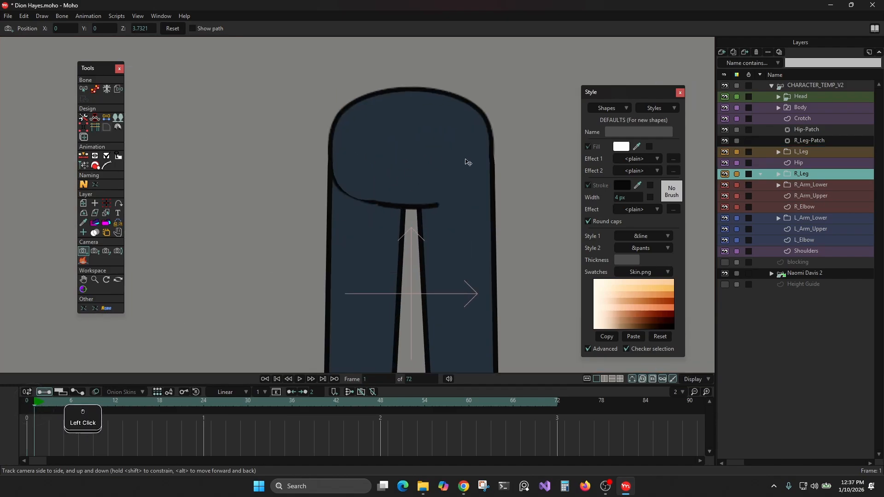
key(ctrl+r)
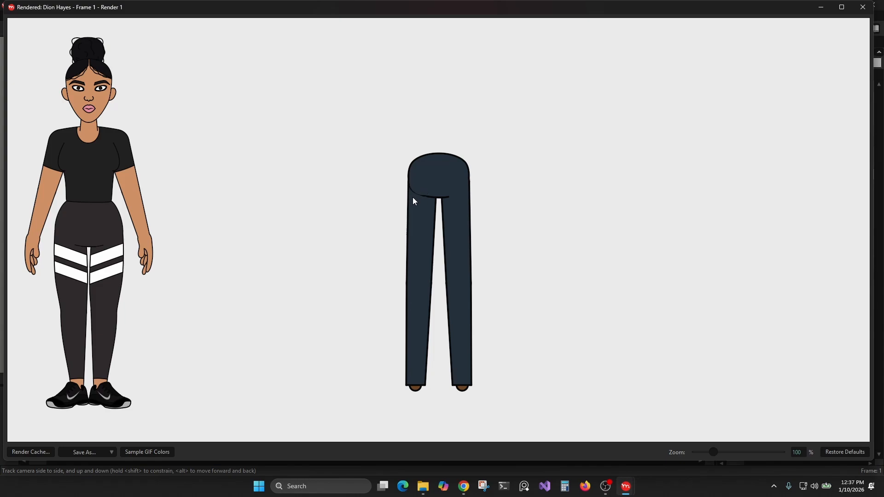
click(863, 7)
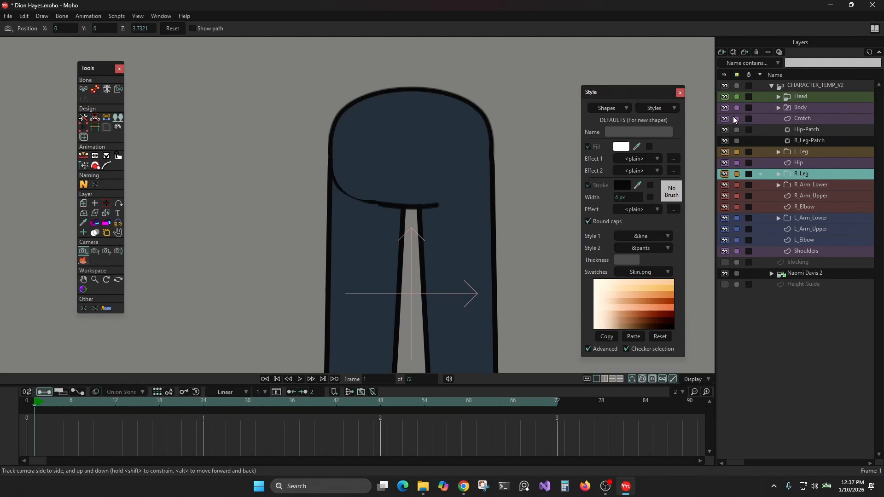
Hide the Crotch layer, undo a trial move of the hip shape, and return to frame 0
click(724, 119)
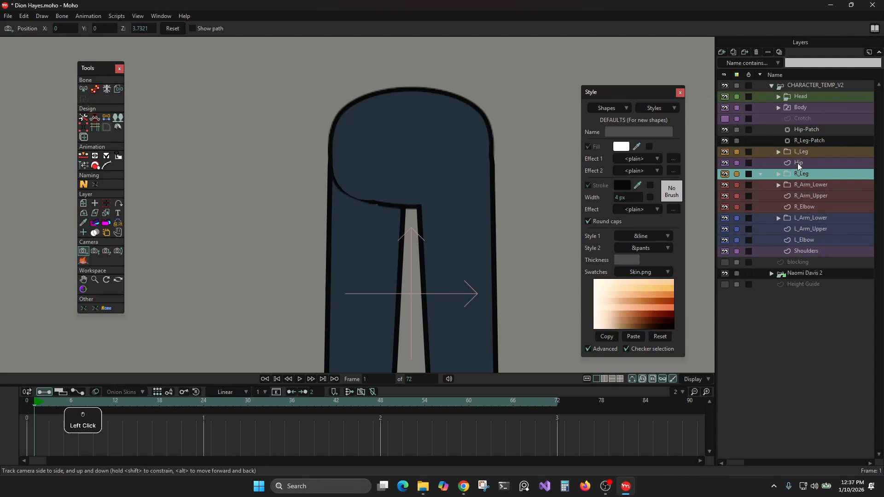
click(797, 163)
click(84, 90)
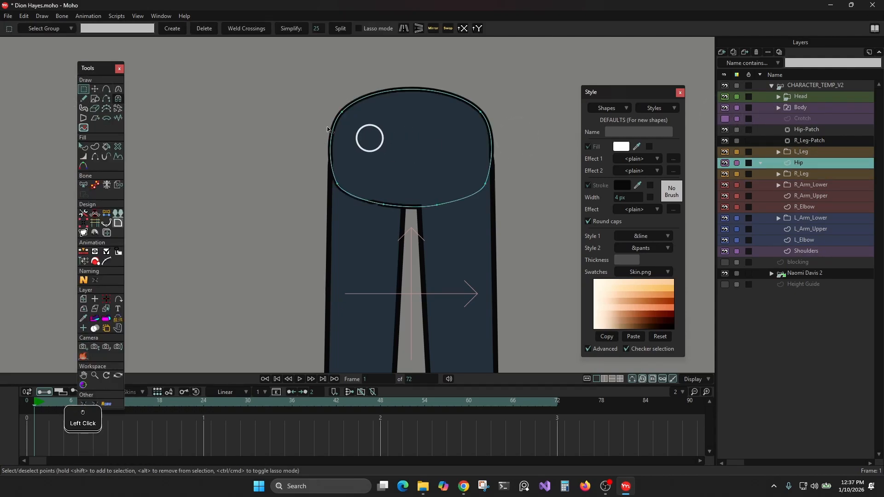
click(95, 89)
drag(418, 164, 423, 142)
key(ctrl+z)
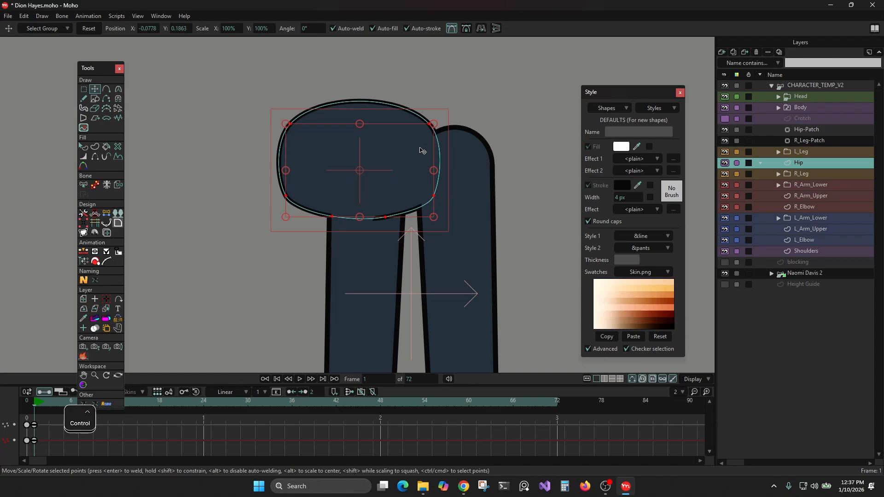
key(ctrl+z)
click(27, 401)
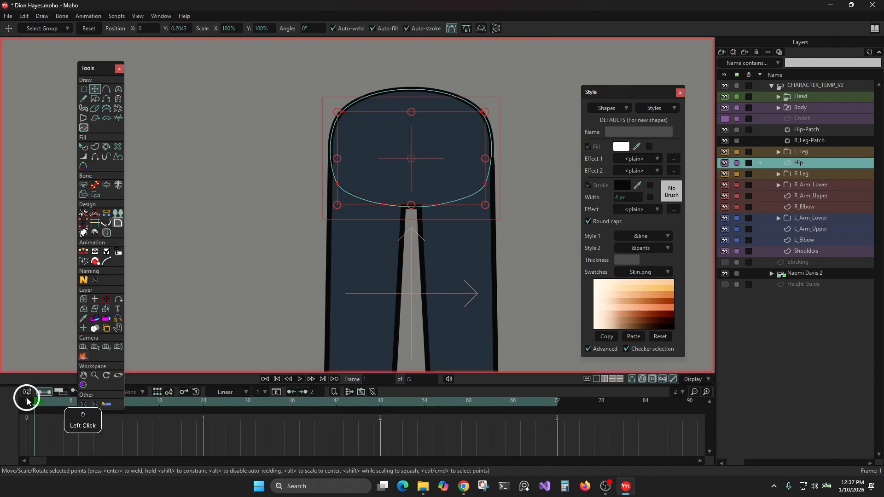
alt+right_click(351, 237)
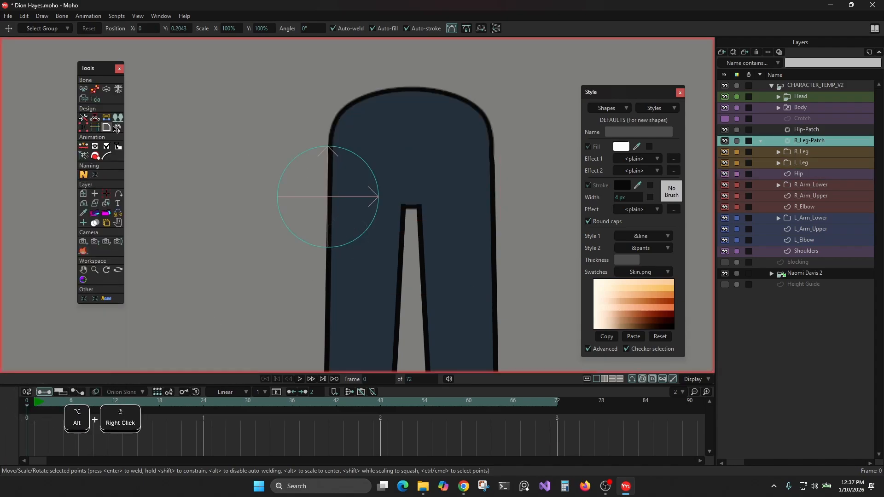
Delete the circle at the top of the R_Leg pants layer
alt+right_click(379, 257)
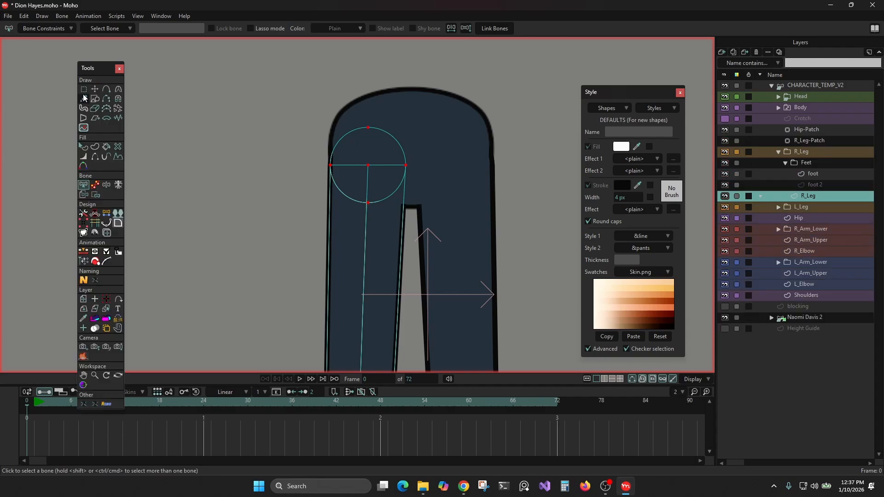
click(84, 147)
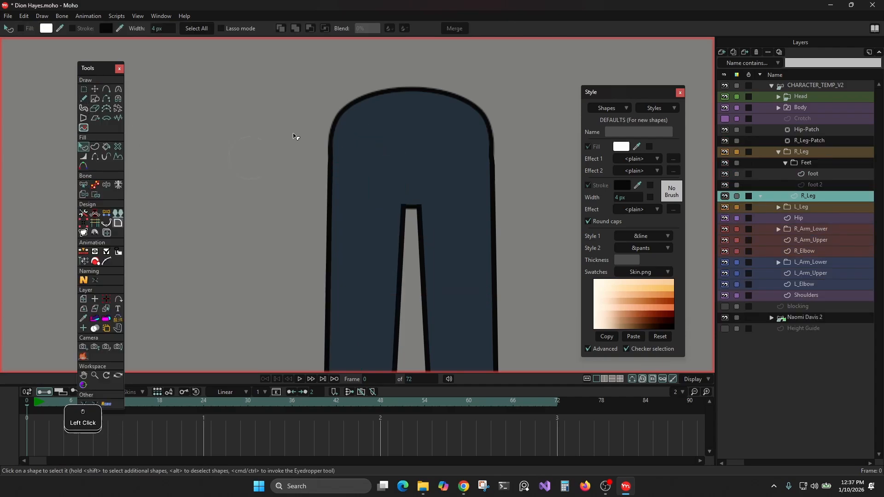
click(91, 147)
click(356, 133)
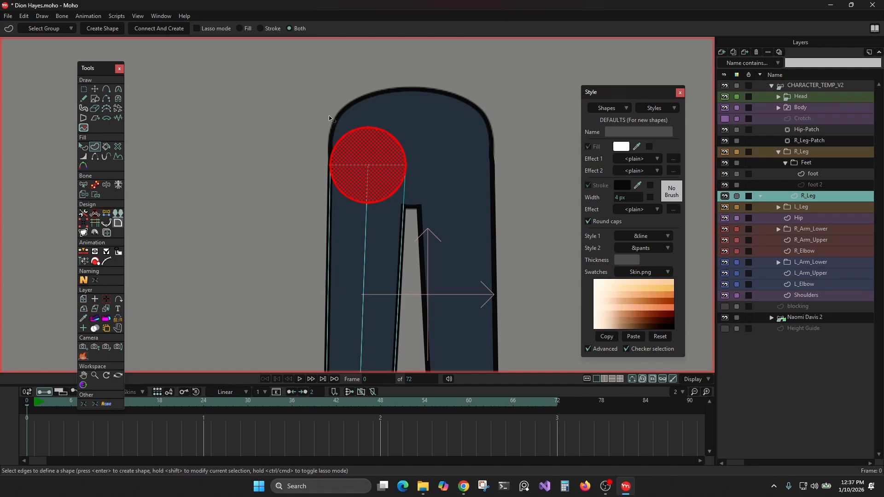
click(83, 146)
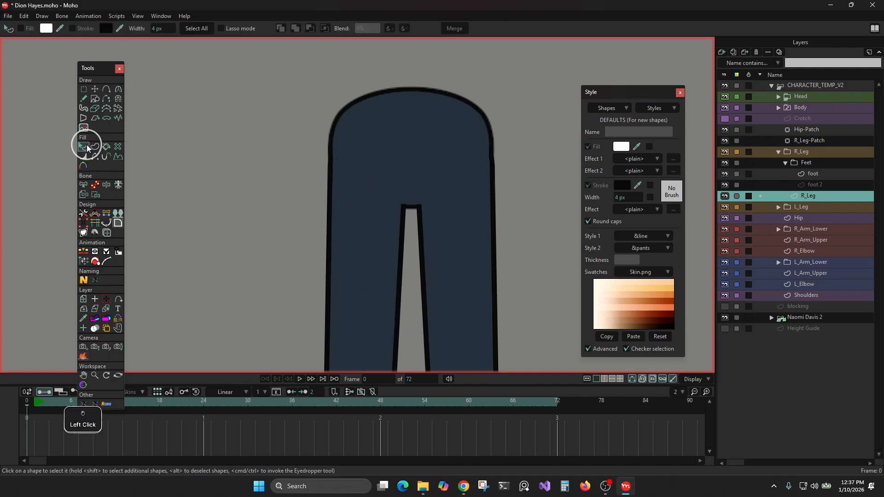
click(83, 89)
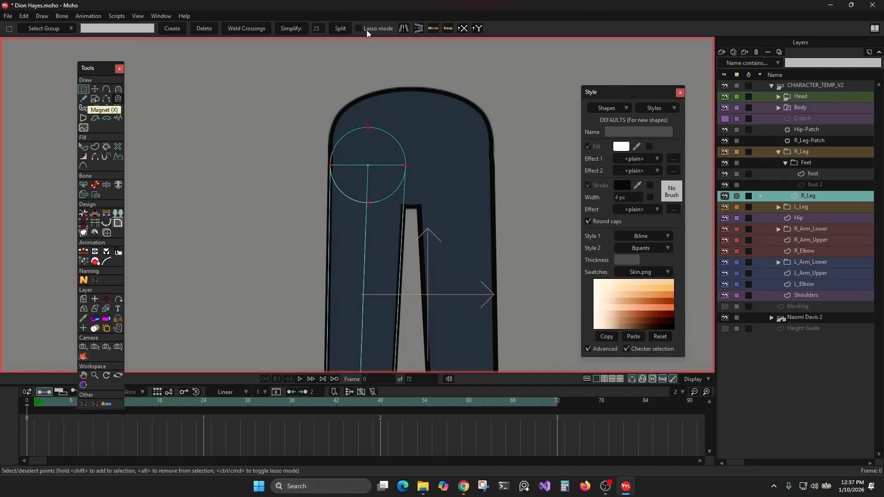
key(Delete)
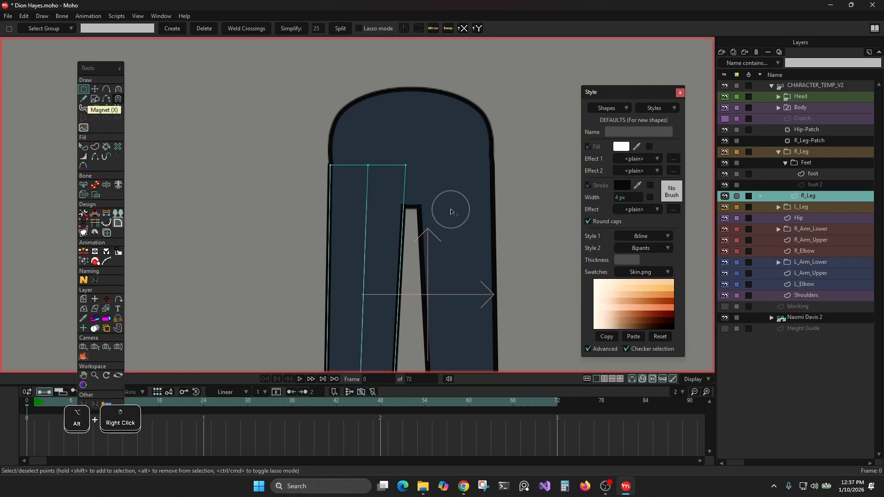
Delete the matching circle from the L_Leg layer and clear the selection
right_click(450, 208)
click(483, 145)
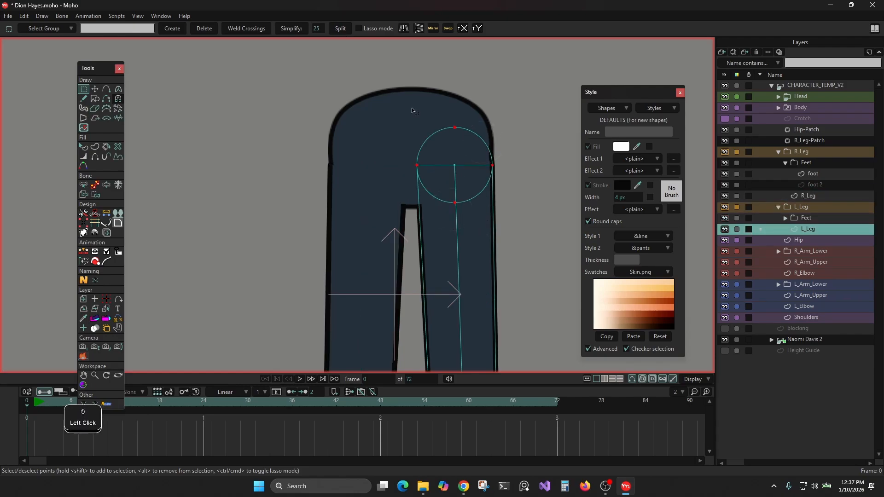
click(336, 29)
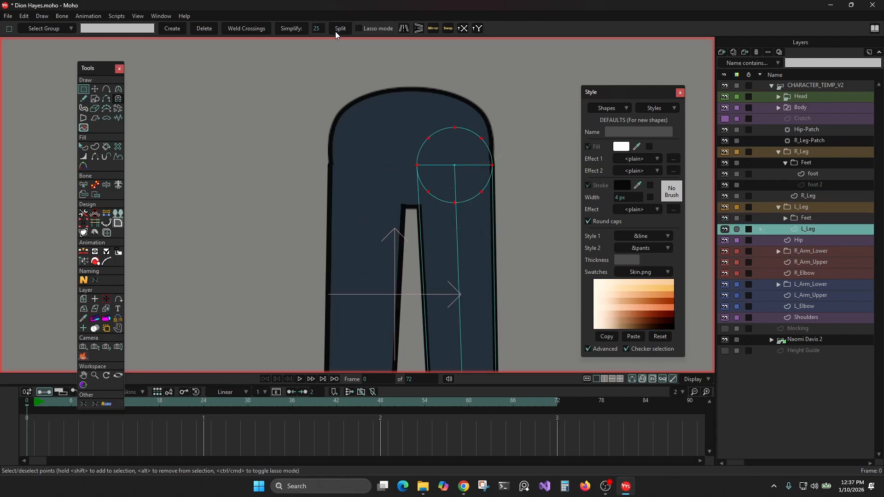
key(Delete)
click(561, 160)
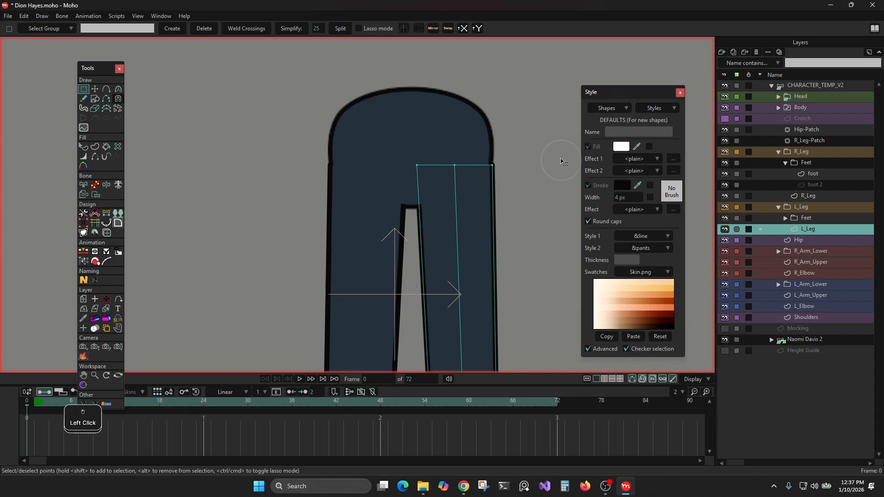
Show the Crotch layer again, collapse R_Leg, and go to frame 1
click(725, 119)
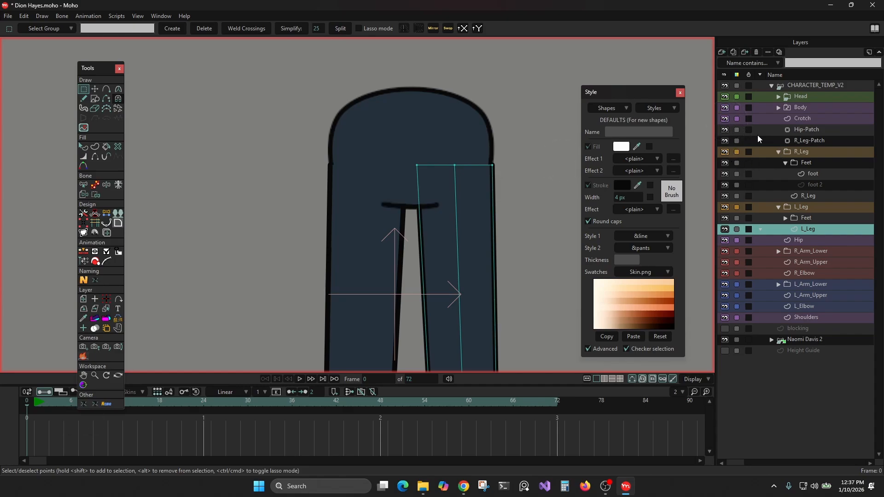
click(778, 152)
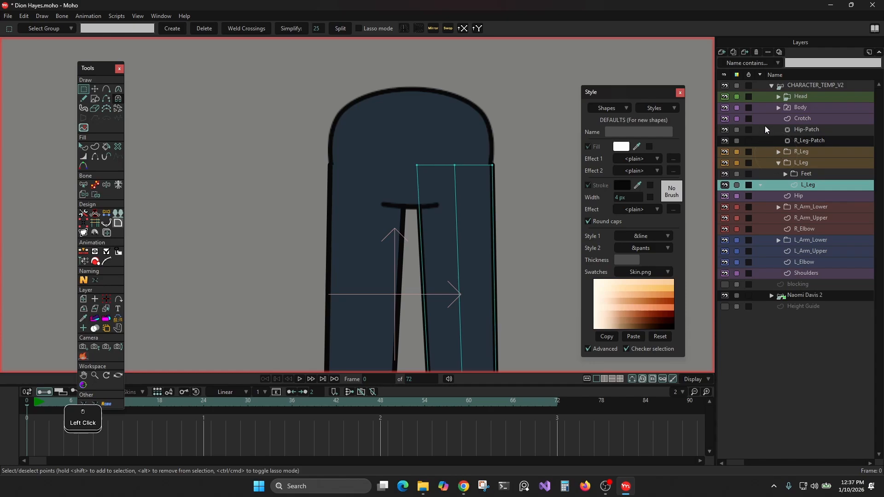
click(35, 404)
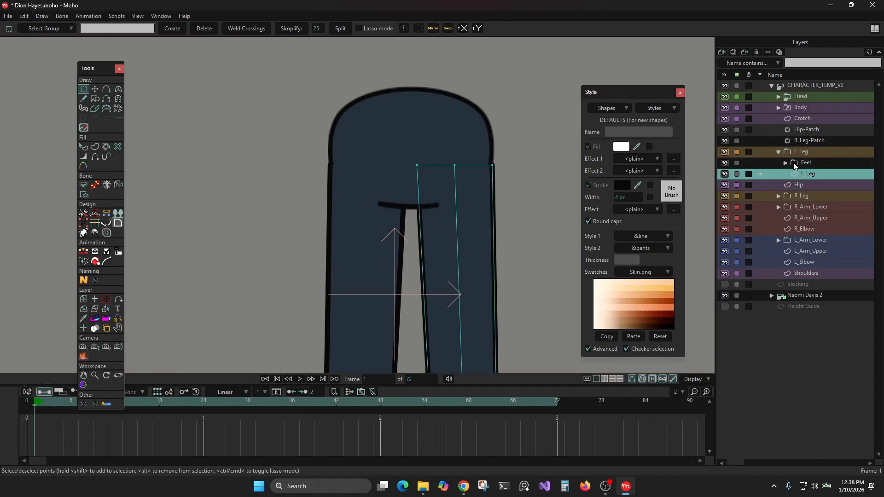
Select the L_Leg group and hide the Crotch layer
click(778, 152)
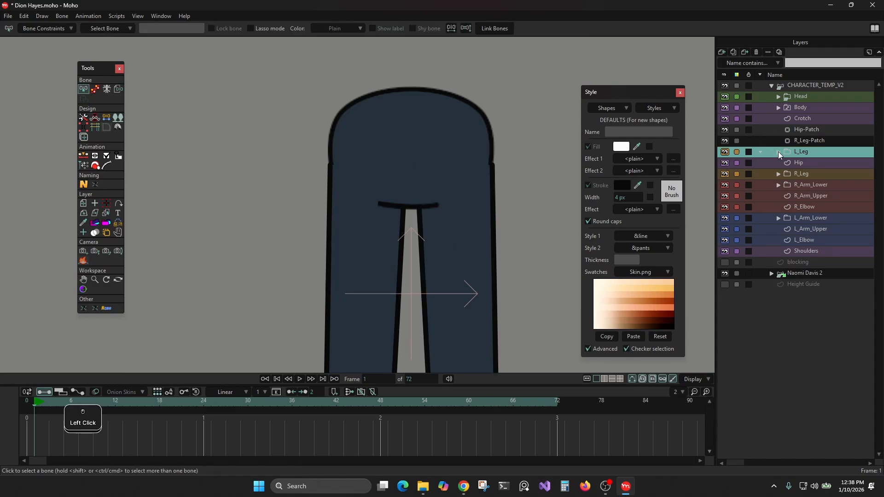
click(725, 119)
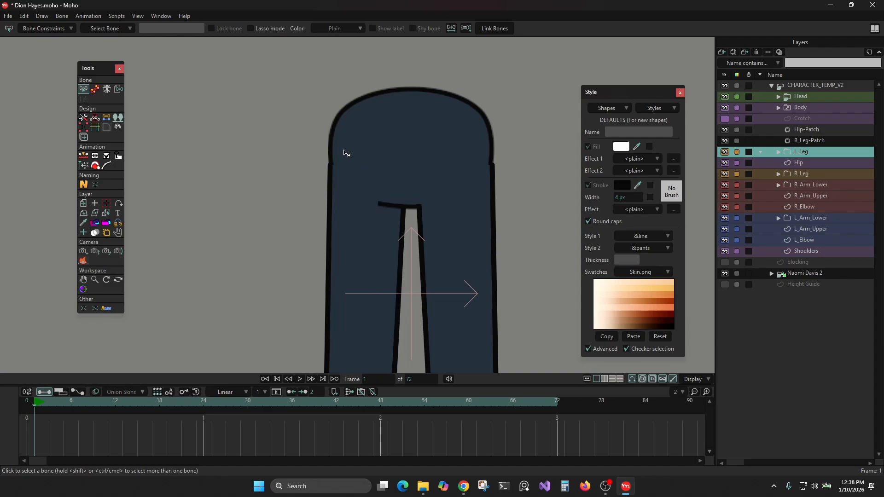
scroll(344, 153, down, 5)
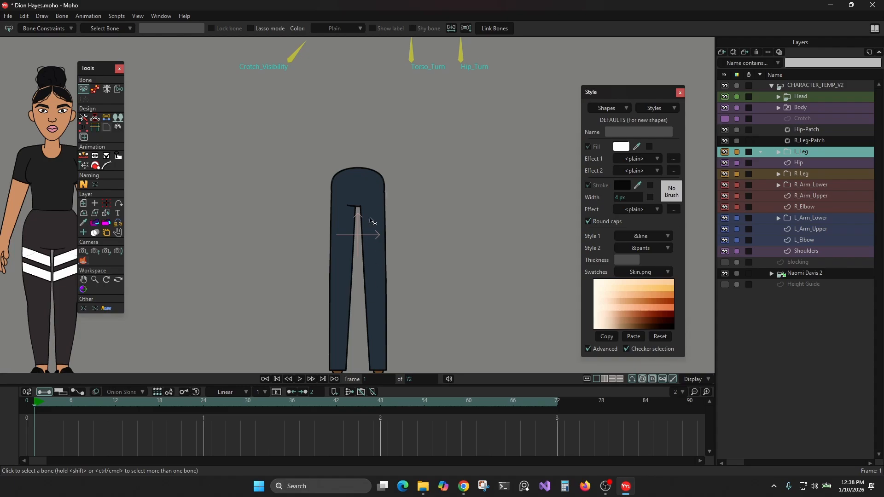
scroll(350, 199, up, 2)
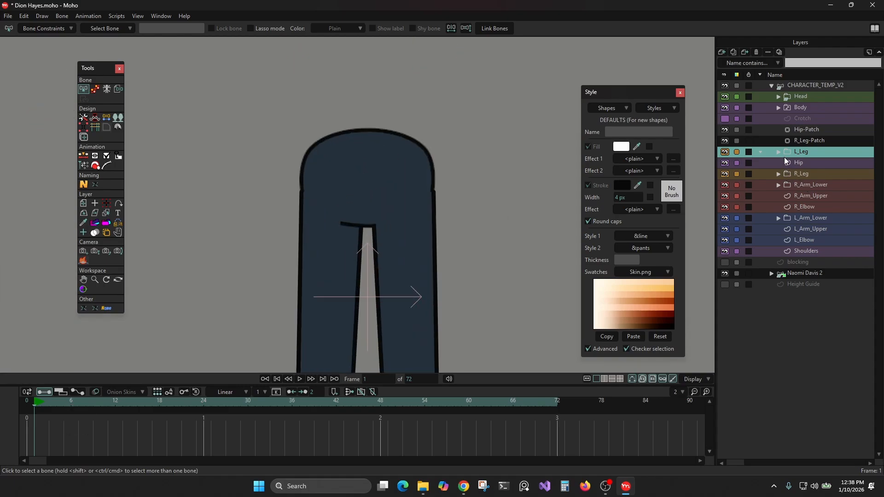
Delete CHARACTER_TEMP_V2's frame-0 keyframe, return to frame 0, and show Crotch again
click(773, 85)
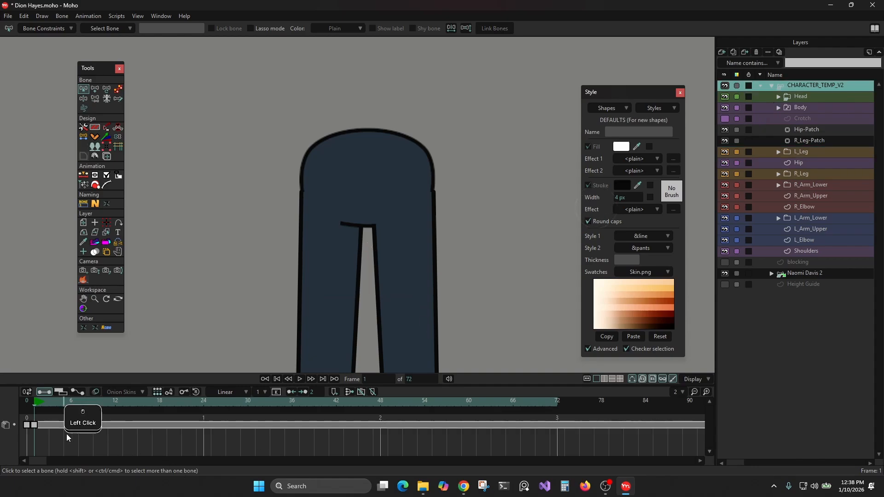
click(34, 425)
key(Delete)
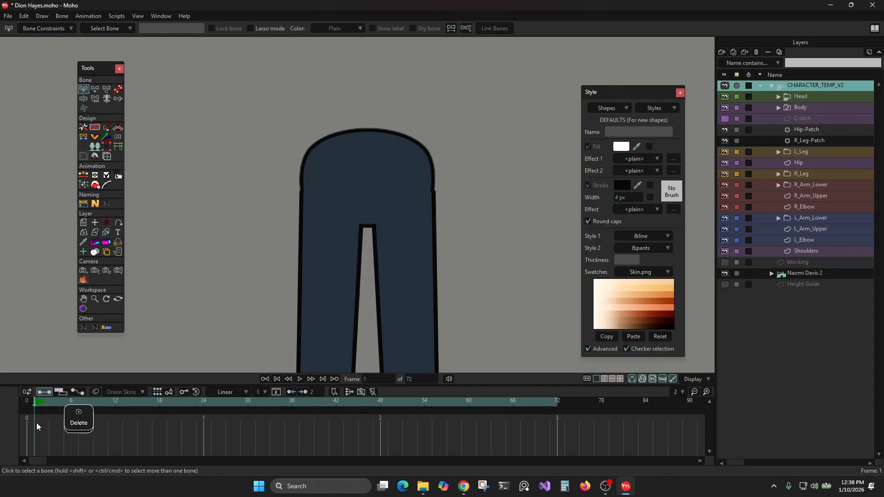
click(34, 403)
click(30, 402)
click(29, 403)
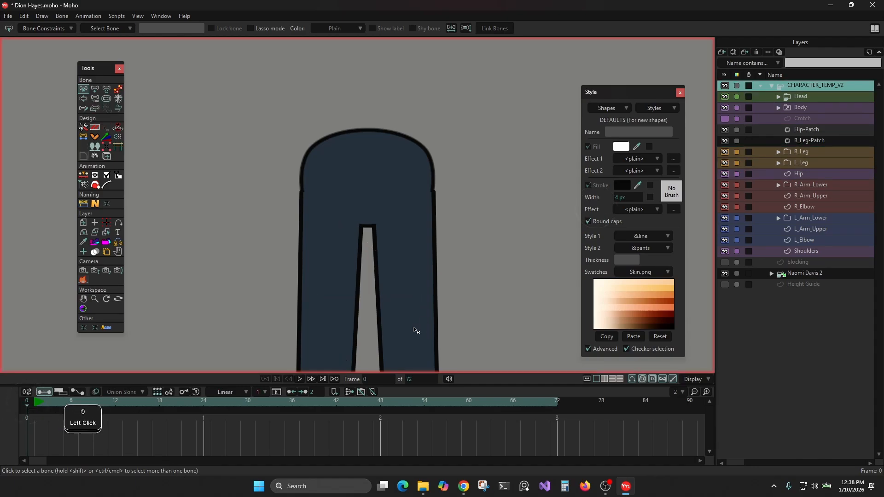
click(725, 119)
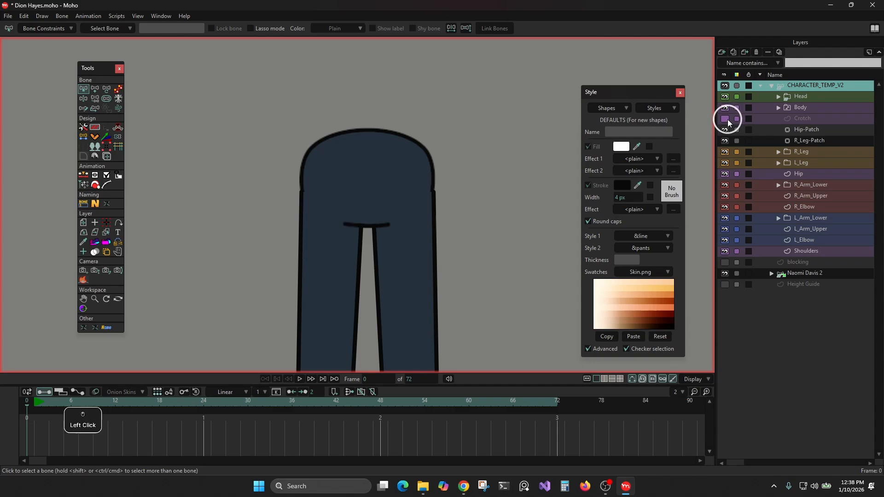
On the Hip layer, spread the side points outward slightly to widen the rounded top
alt+right_click(384, 166)
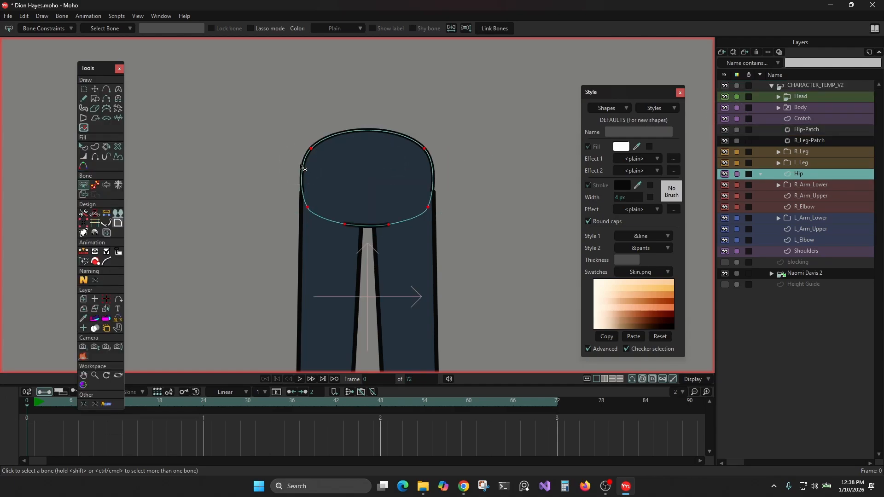
scroll(300, 168, up, 2)
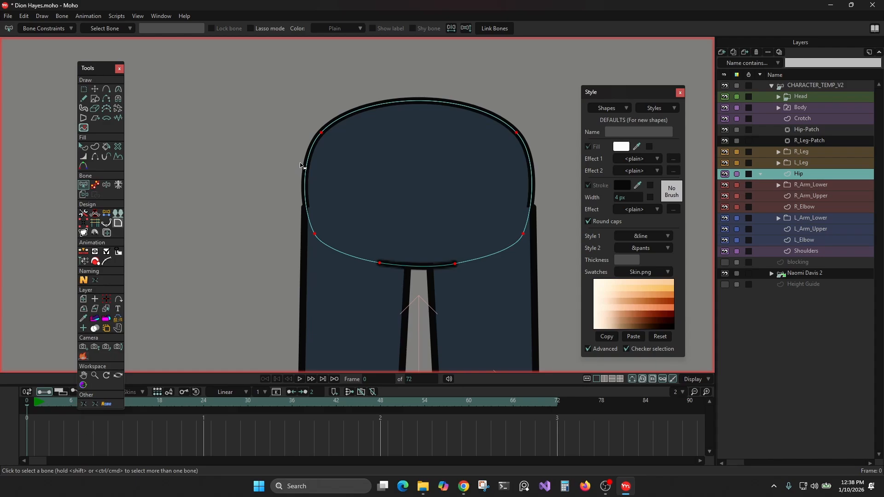
click(95, 89)
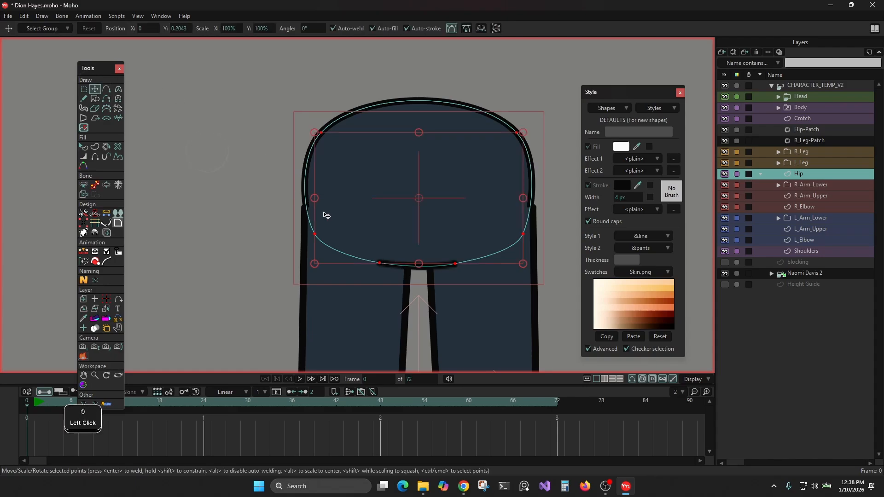
alt+click(312, 197)
drag(312, 196, 310, 197)
scroll(247, 177, down, 3)
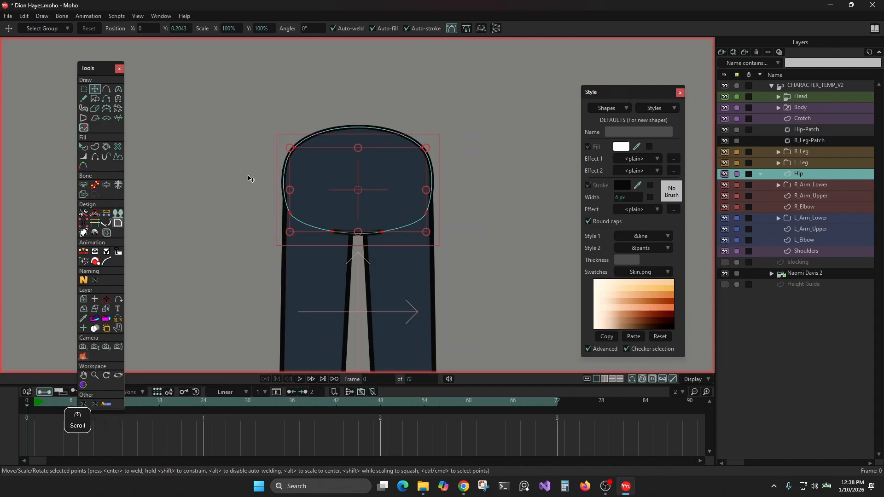
click(417, 217)
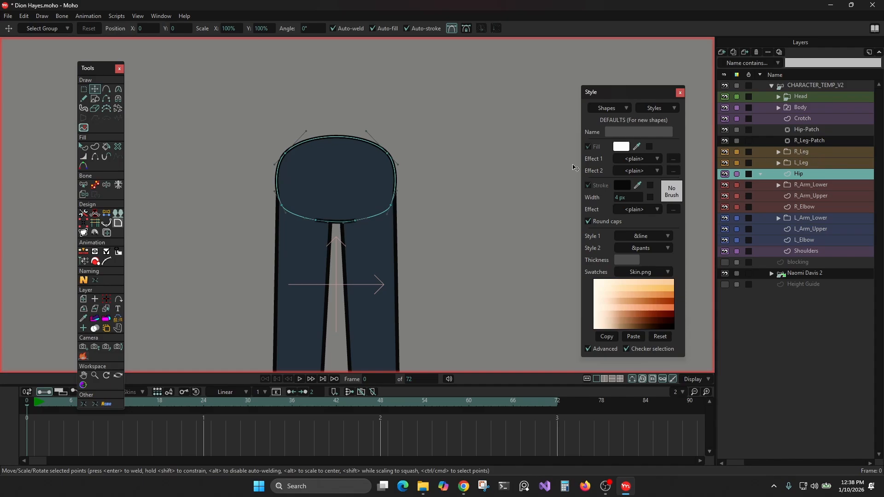
scroll(447, 203, down, 3)
mouse_move(449, 209)
mouse_down()
mouse_move(448, 161)
mouse_move(449, 206)
mouse_up()
scroll(440, 227, up, 1)
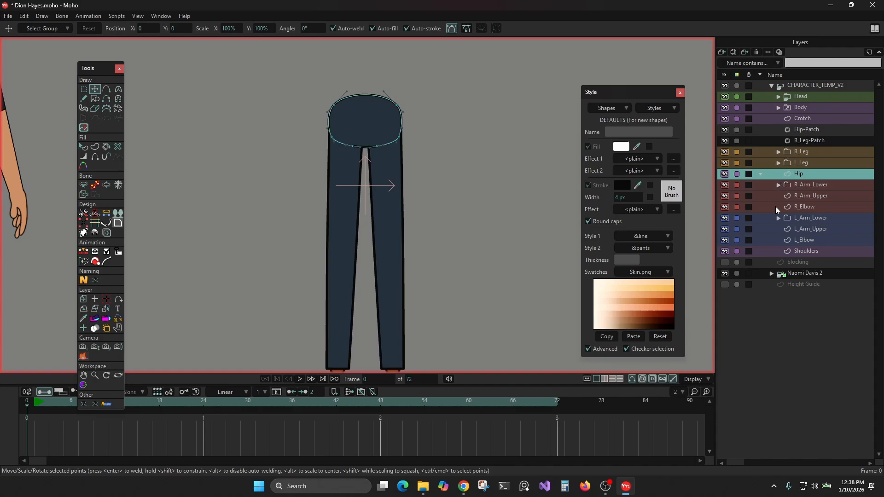
Add an L_Leg-Patch layer targeting L_Leg, place it below R_Leg-Patch, and hide Crotch
click(778, 162)
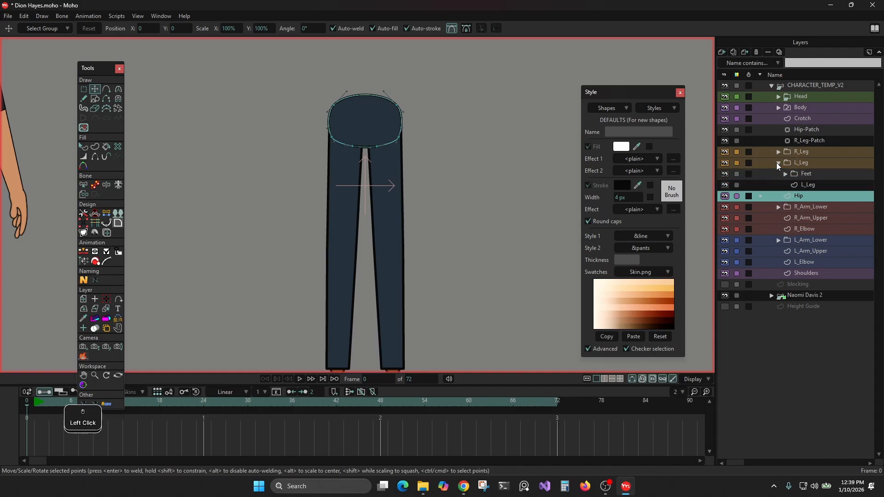
click(794, 184)
click(721, 52)
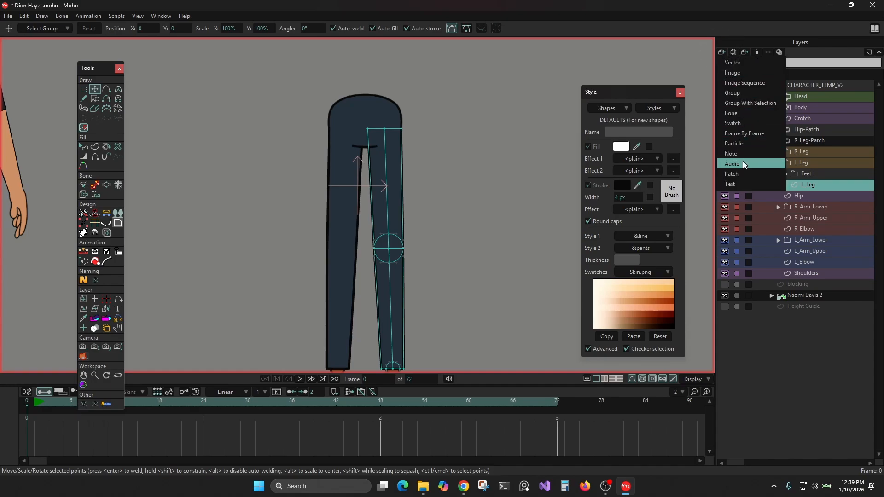
click(742, 173)
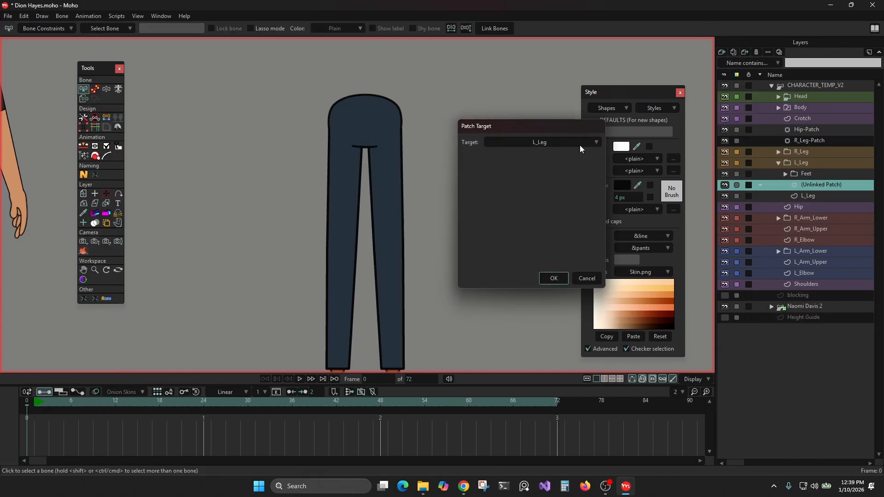
click(553, 278)
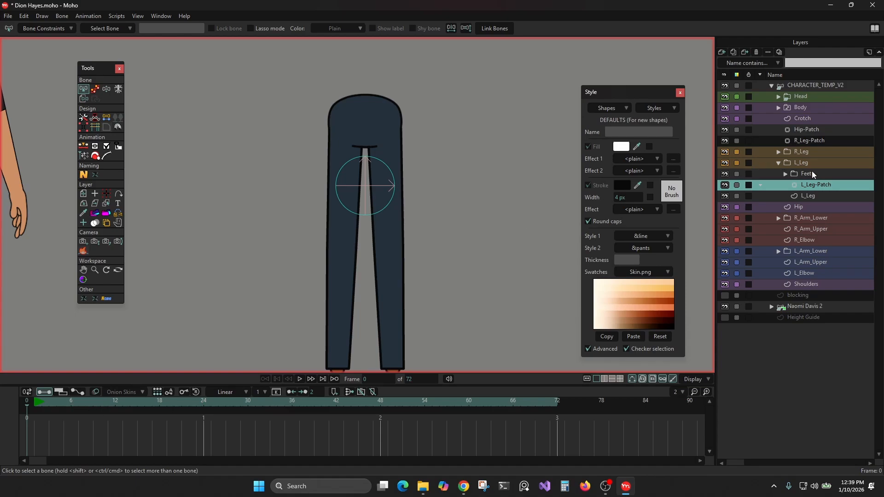
drag(813, 185, 818, 146)
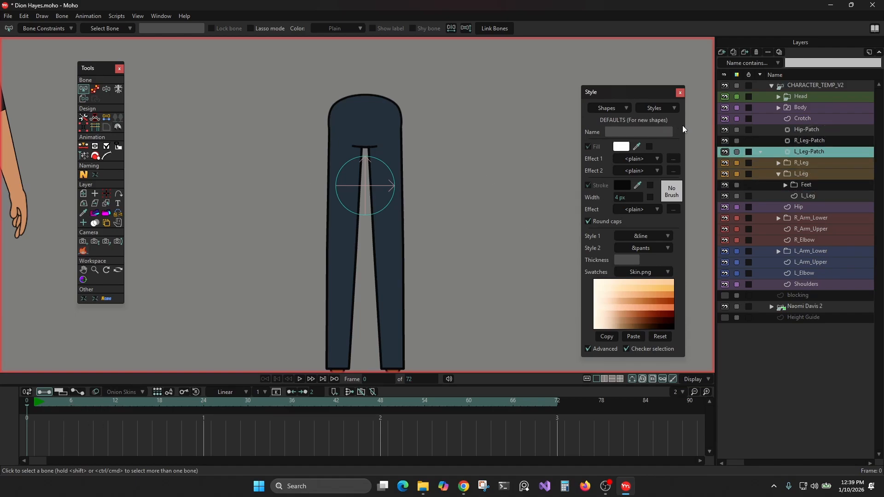
click(725, 119)
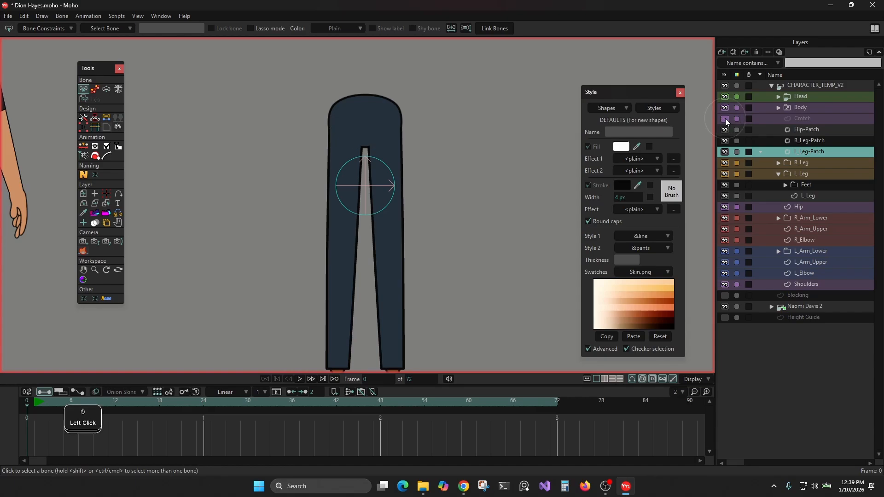
Move L_Leg below Hip, then reposition and shrink the L_Leg-Patch circle to 78.5%
click(805, 172)
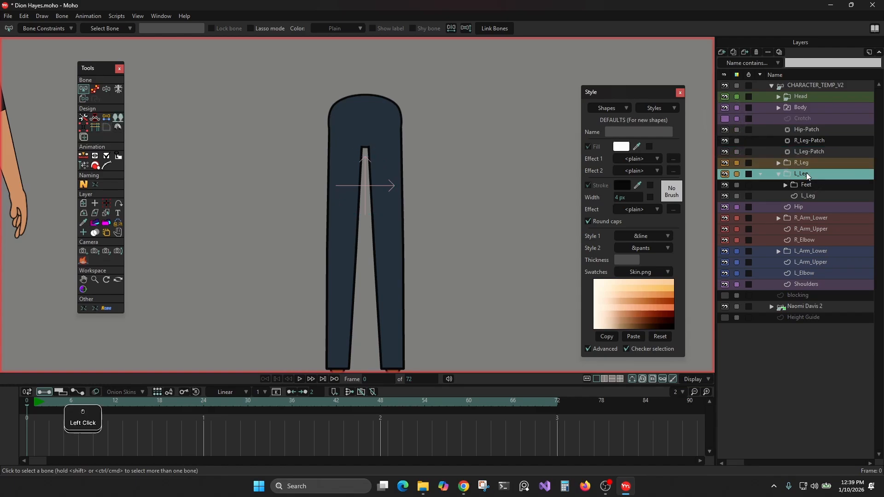
drag(805, 173, 804, 211)
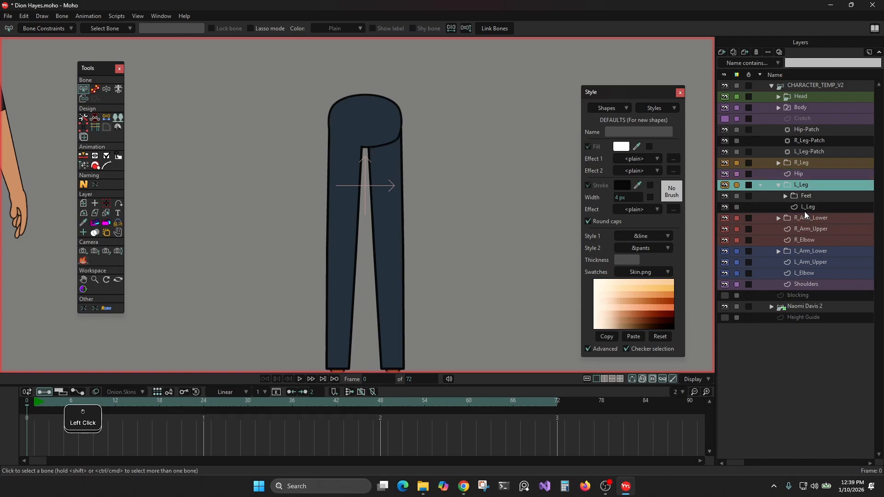
click(810, 150)
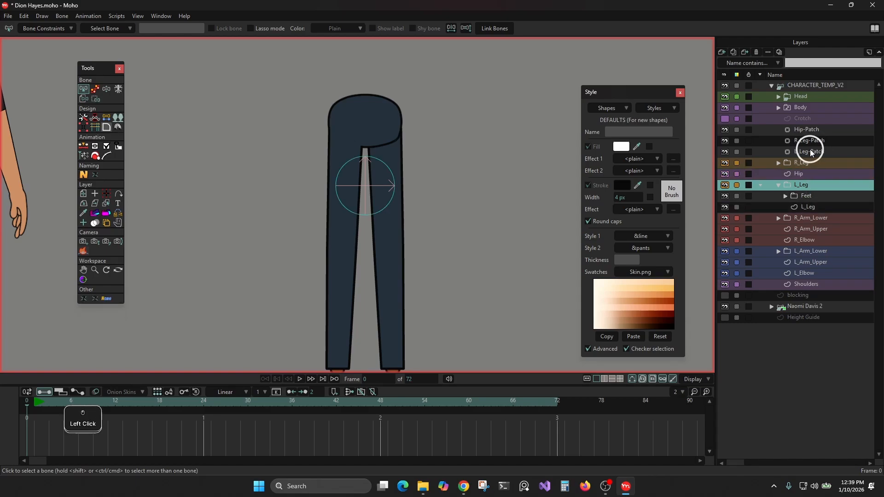
click(83, 193)
scroll(365, 193, up, 2)
drag(360, 192, 421, 122)
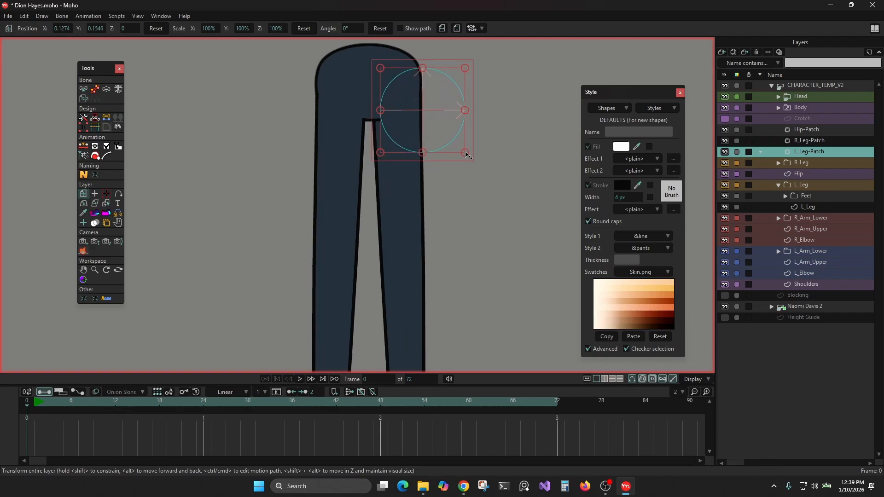
drag(466, 155, 460, 144)
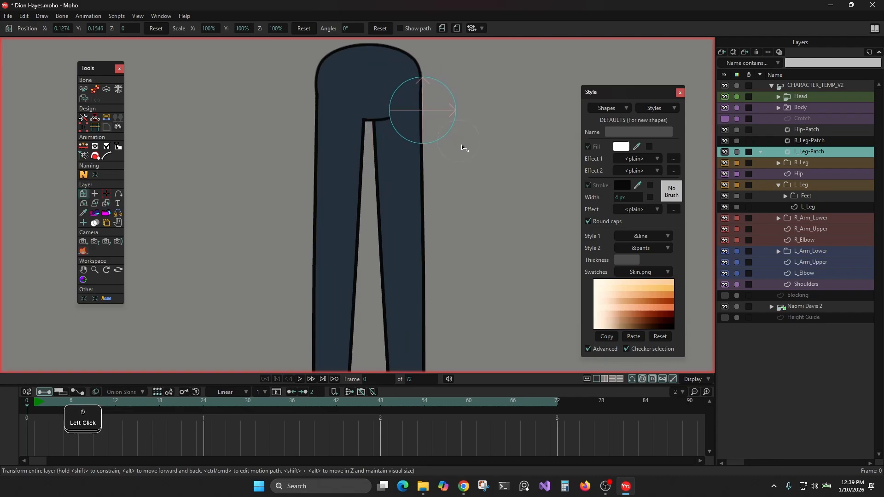
Select R_Leg-Patch, hide Crotch, and move the L_Leg group back above Hip
click(807, 140)
scroll(468, 168, down, 1)
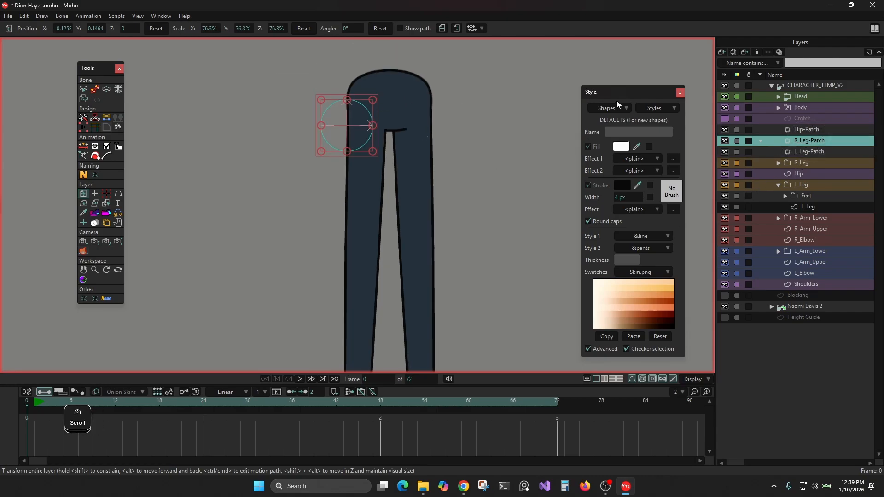
click(724, 119)
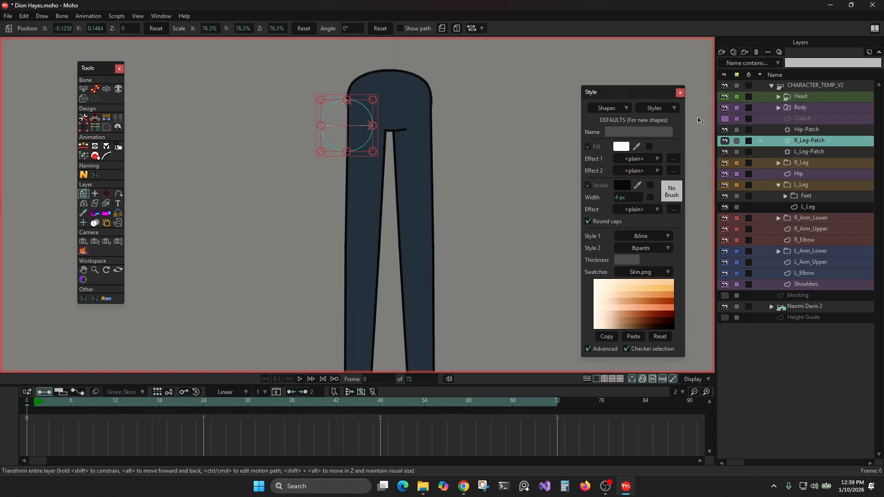
scroll(416, 222, down, 2)
scroll(417, 223, up, 2)
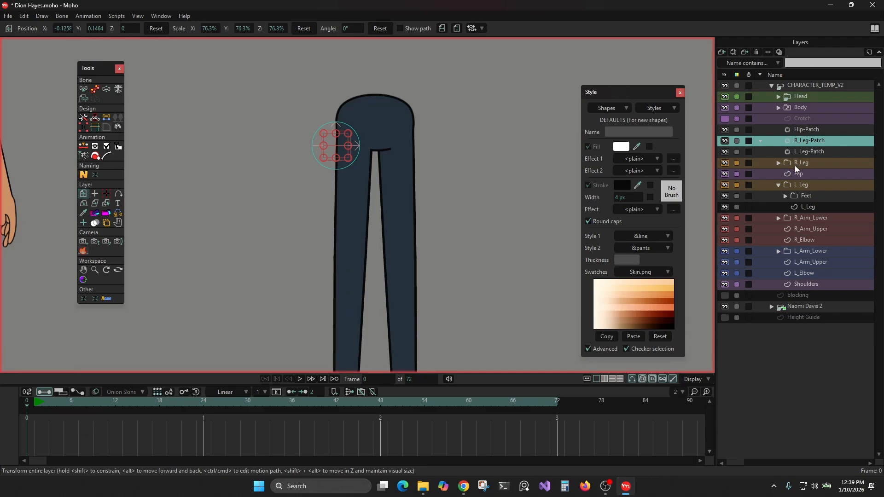
click(795, 184)
drag(799, 173, 799, 167)
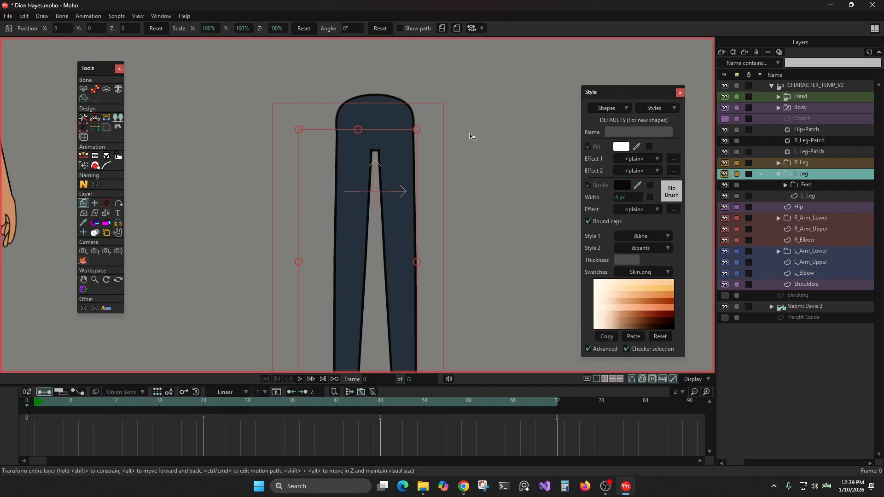
Show the Crotch layer, save the project, and expand R_Leg's Feet group
click(725, 119)
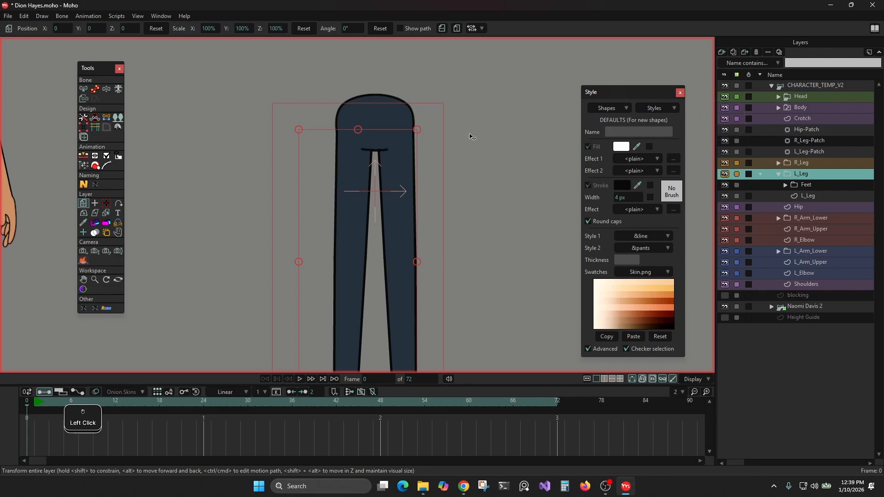
scroll(401, 211, down, 1)
drag(465, 207, 469, 141)
key(ctrl+s)
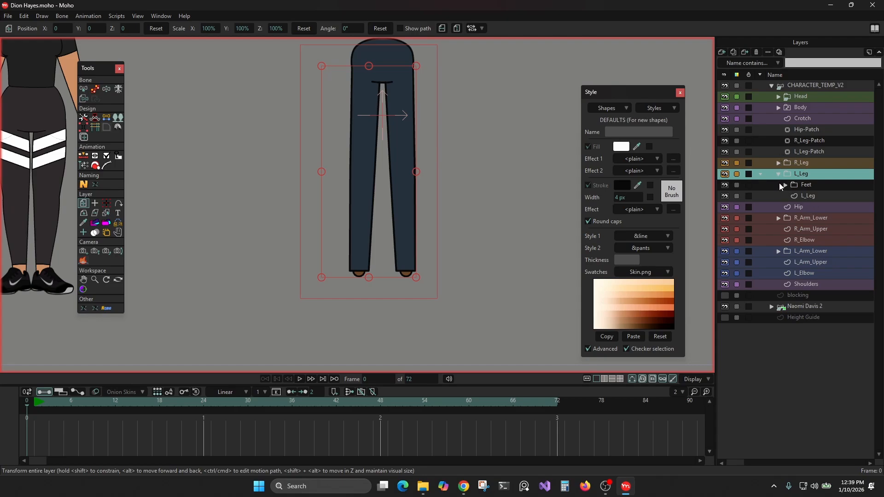
click(778, 163)
click(793, 184)
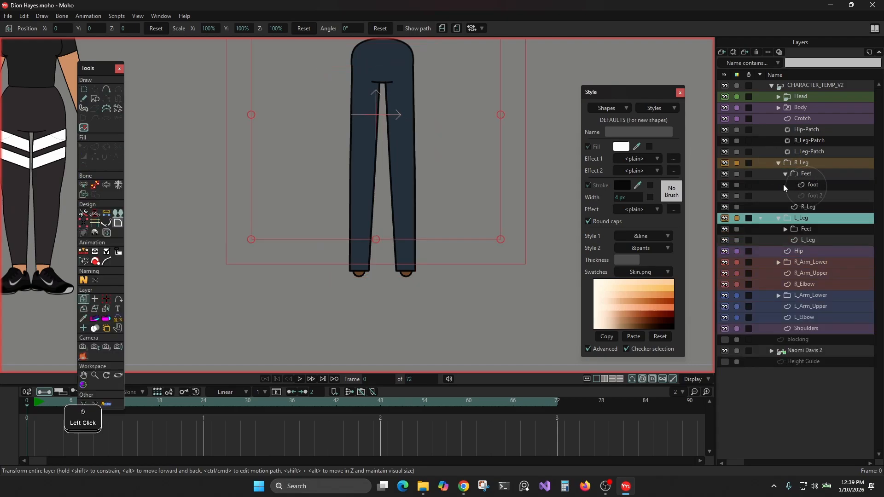
click(13, 17)
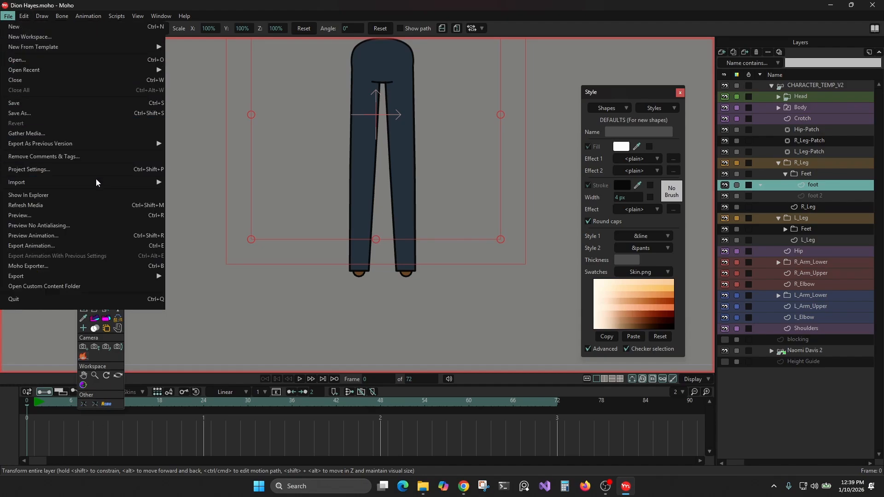
Import the M - Chealsea-Boot object from 0 Character Assets/Shoes.moho
mouse_move(96, 182)
click(185, 184)
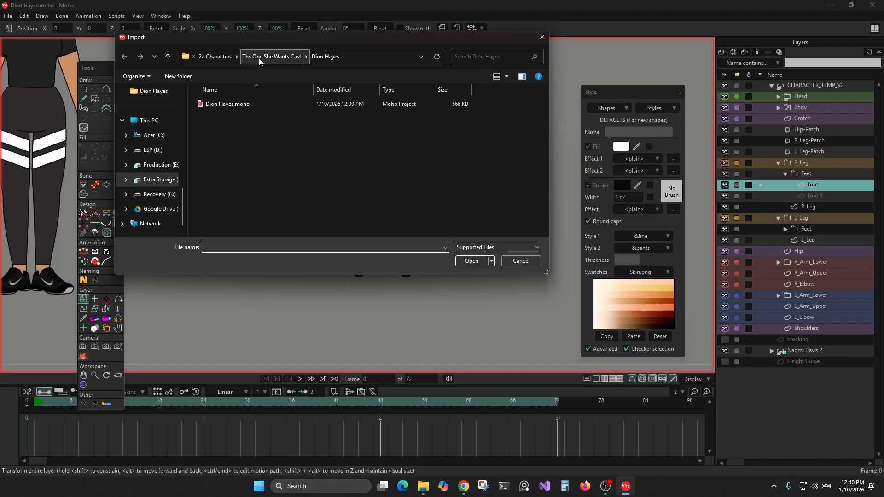
click(211, 56)
click(235, 105)
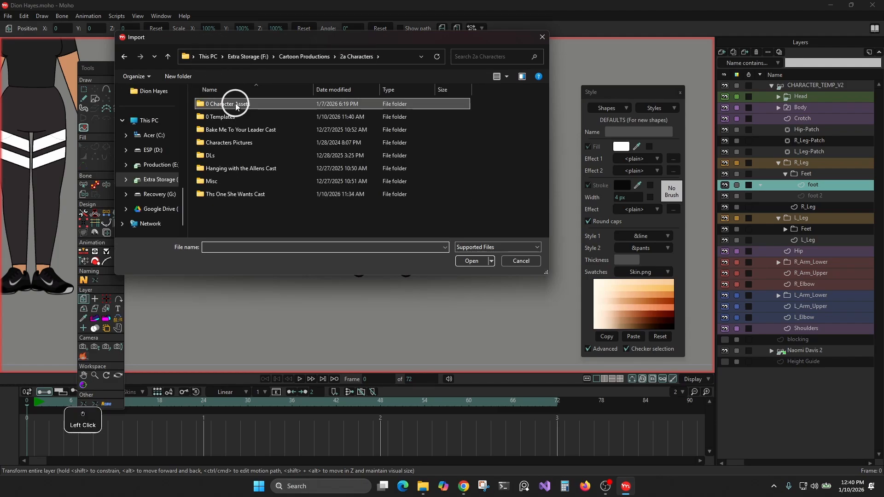
double_click(236, 105)
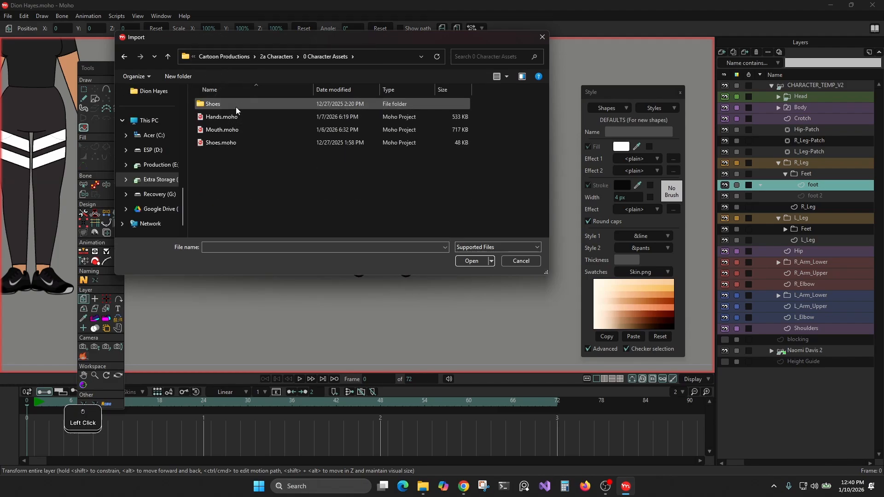
double_click(235, 143)
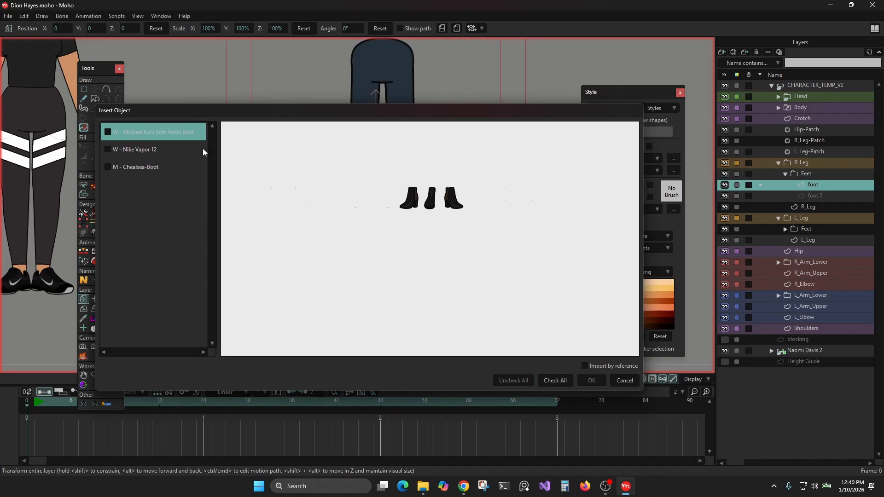
click(105, 169)
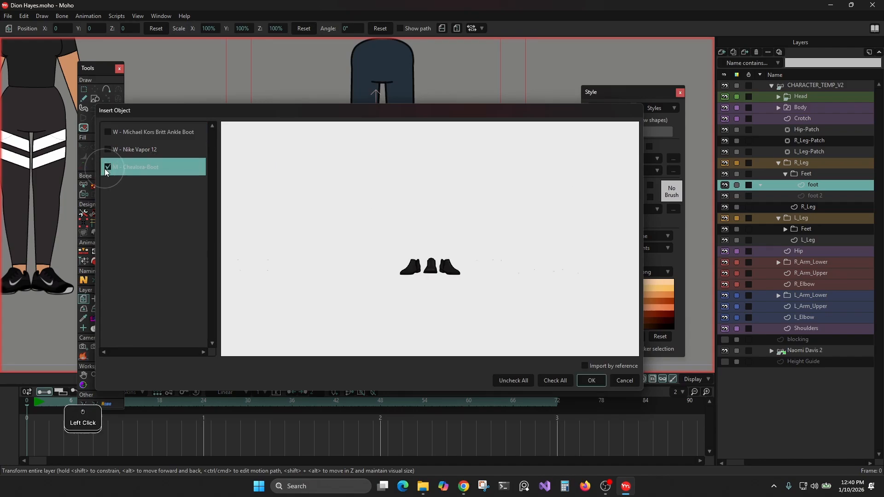
click(586, 382)
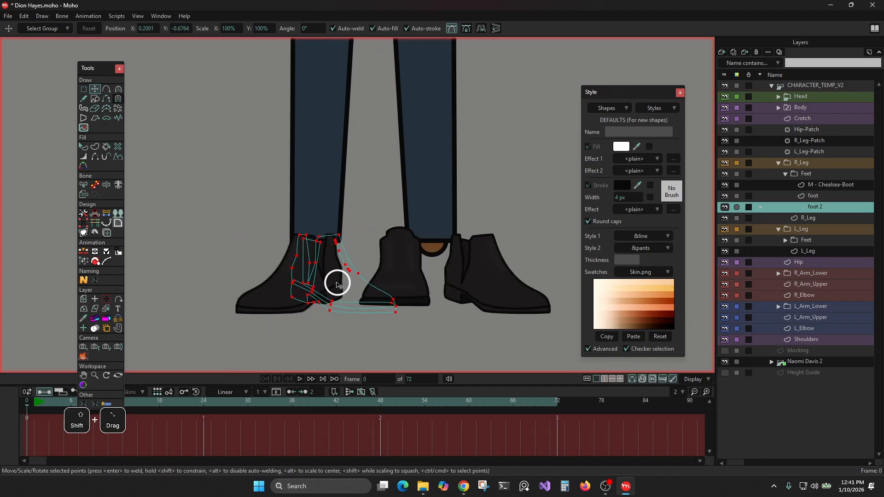
Nudge the foot 2 boot slightly left and delete the M - Chealsea-Boot layer
drag(338, 283, 333, 282)
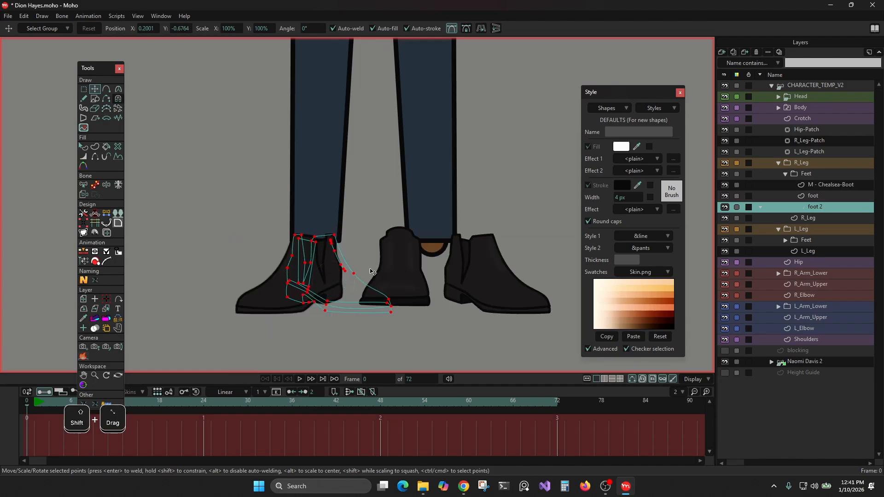
scroll(418, 246, down, 2)
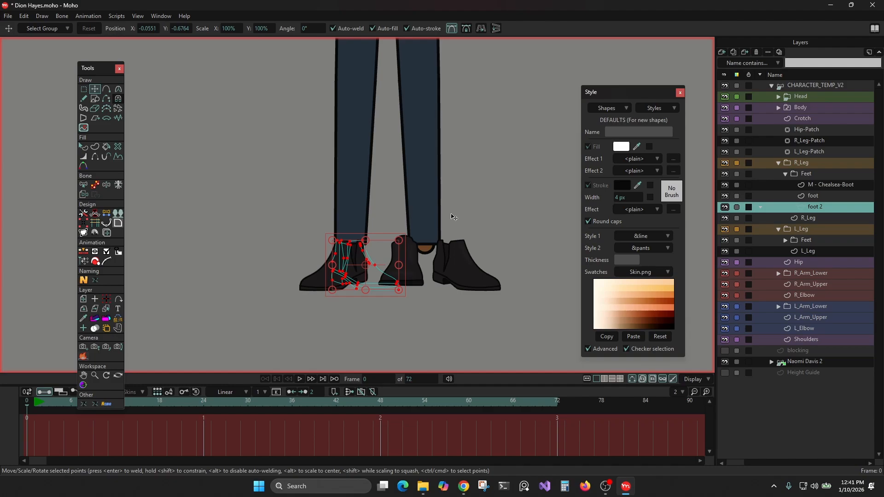
click(810, 186)
click(755, 51)
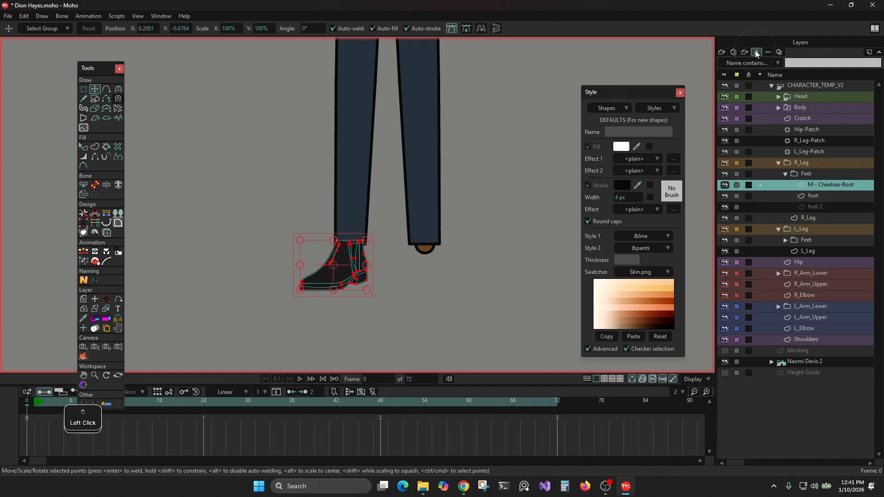
scroll(479, 149, down, 2)
drag(481, 154, 468, 198)
scroll(515, 155, down, 2)
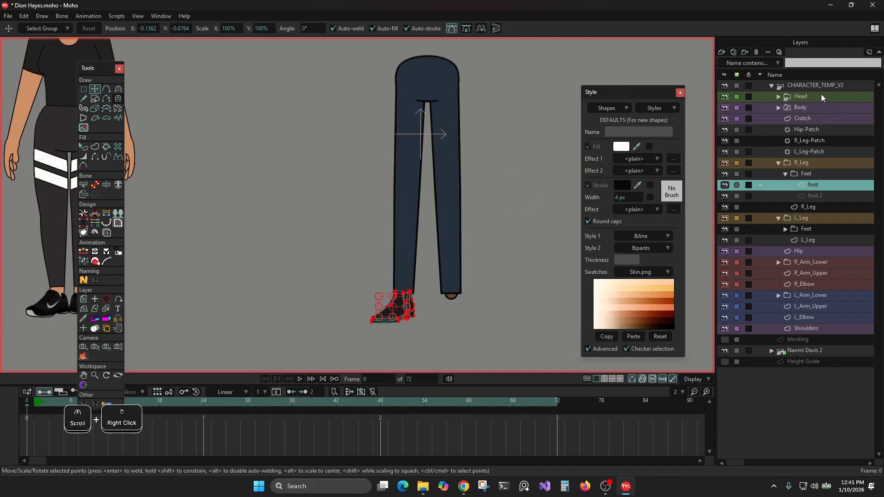
Set the R_Foot Vitruvian group's active bone to R_Foot_Outter
click(119, 185)
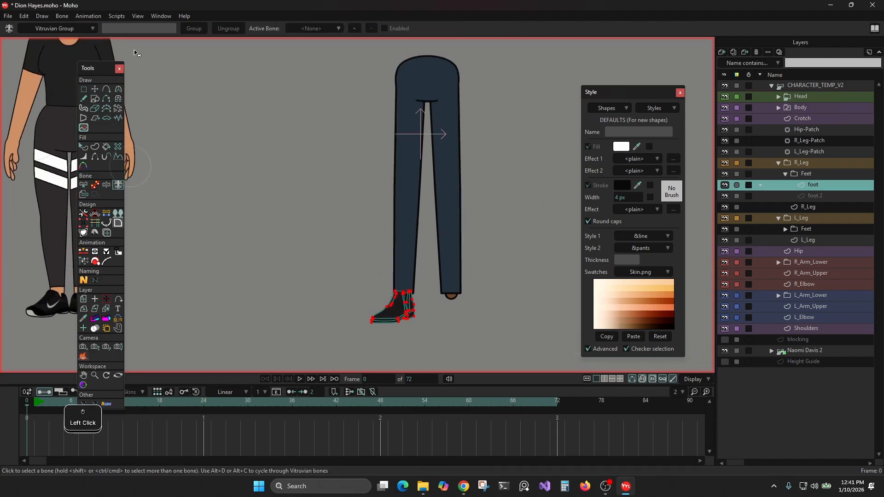
click(51, 28)
click(55, 40)
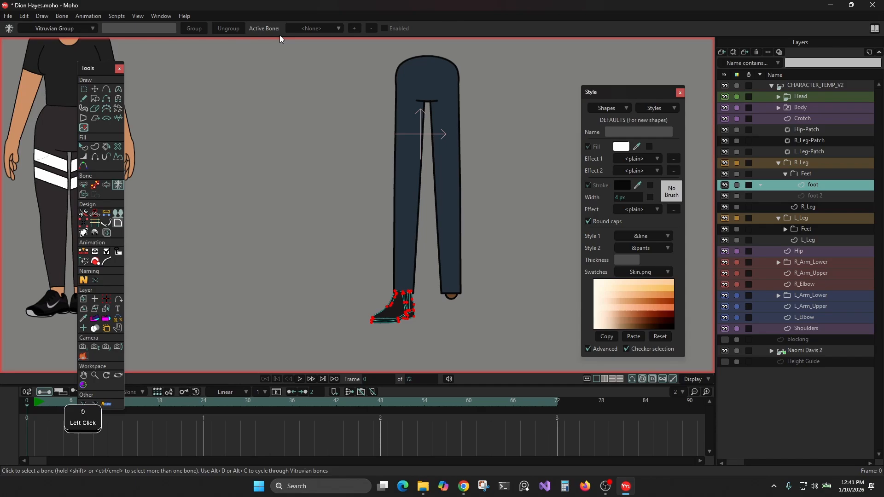
click(316, 29)
click(331, 49)
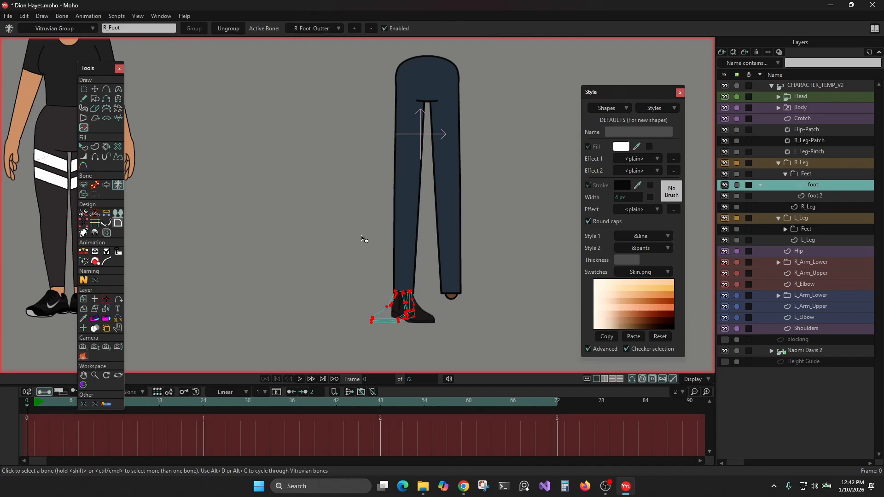
scroll(423, 300, up, 3)
right_click(423, 301)
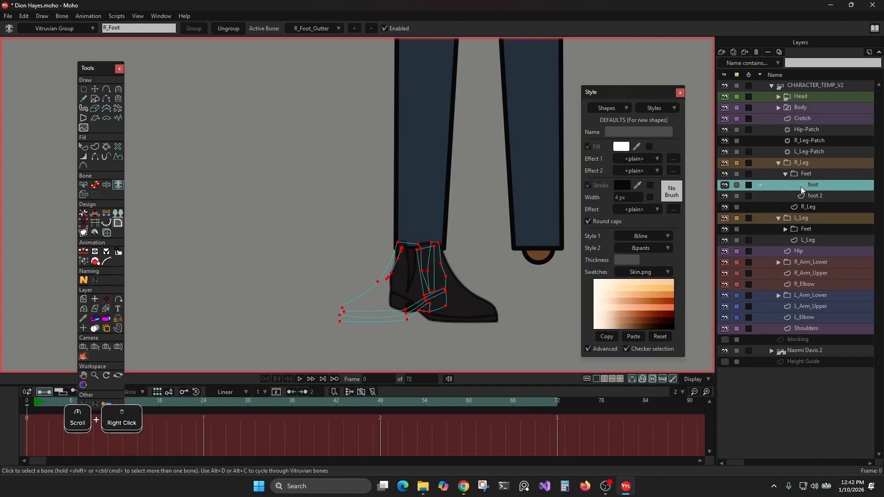
Collapse Feet and move the R_Leg layer above the Feet folder
click(783, 174)
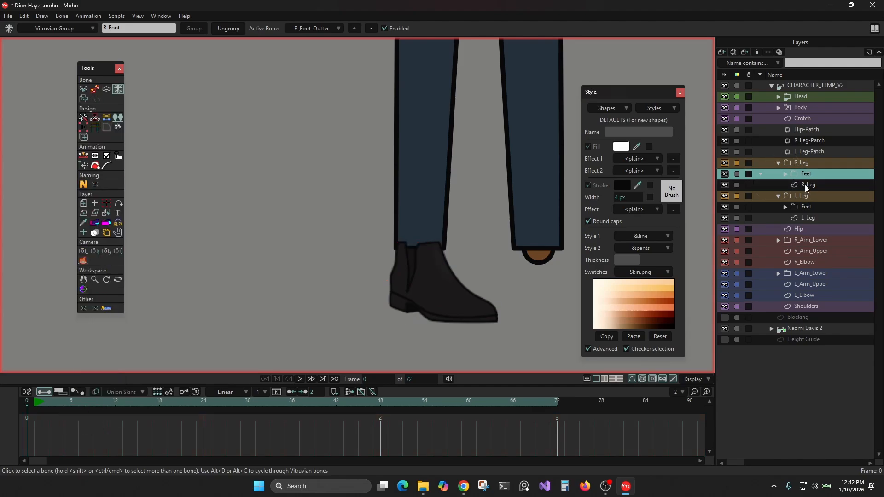
click(805, 184)
drag(805, 183, 805, 174)
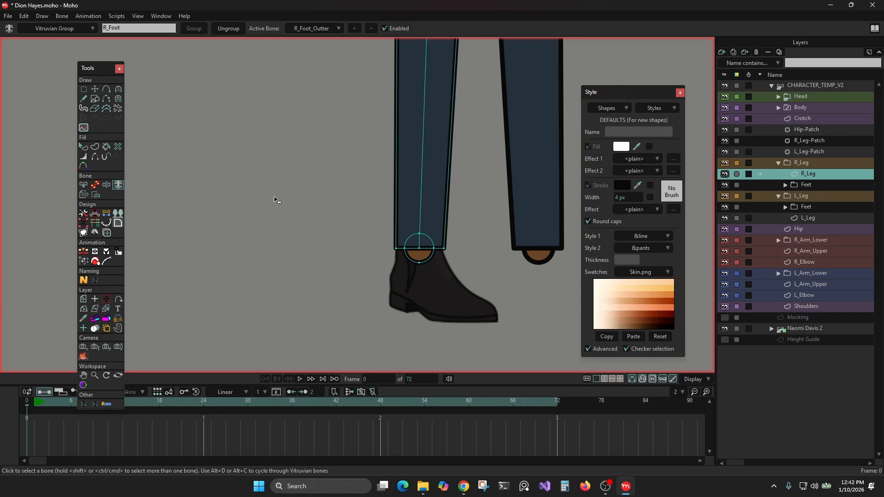
Delete the ankle circle from the right leg
key(a)
key(g)
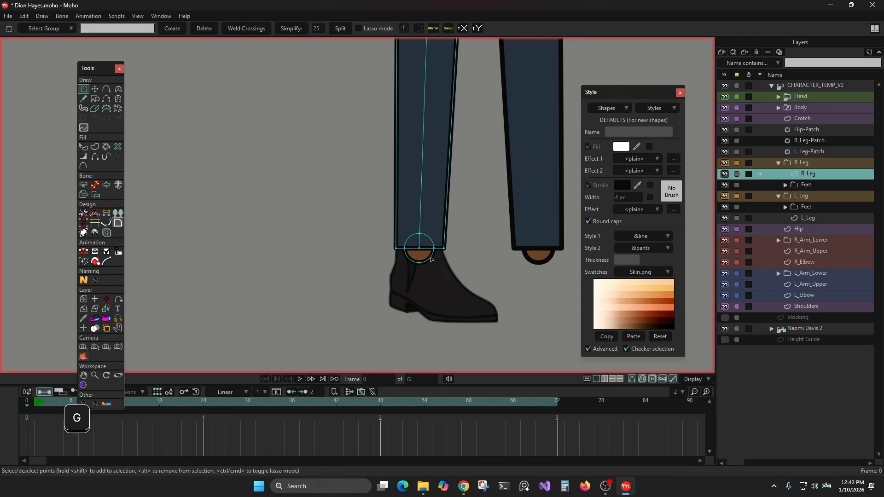
click(430, 259)
key(Delete)
scroll(437, 232, down, 4)
right_click(438, 233)
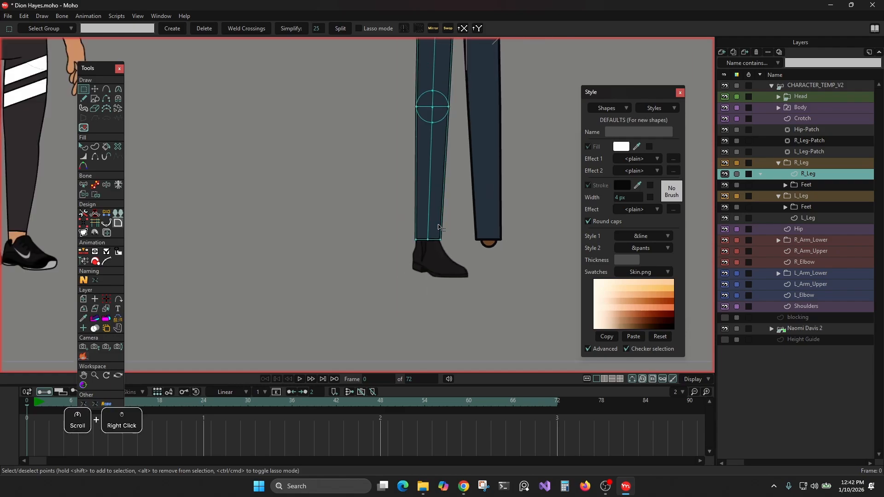
scroll(437, 257, up, 5)
scroll(435, 256, up, 3)
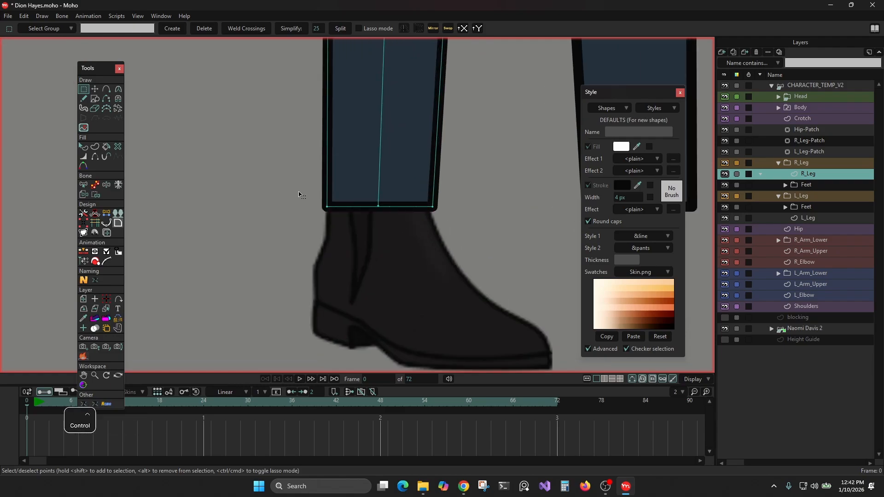
Widen the right trouser hem and curve its corners down over the boot top
mouse_move(299, 192)
mouse_down()
mouse_move(456, 231)
mouse_move(474, 217)
mouse_move(498, 241)
mouse_up()
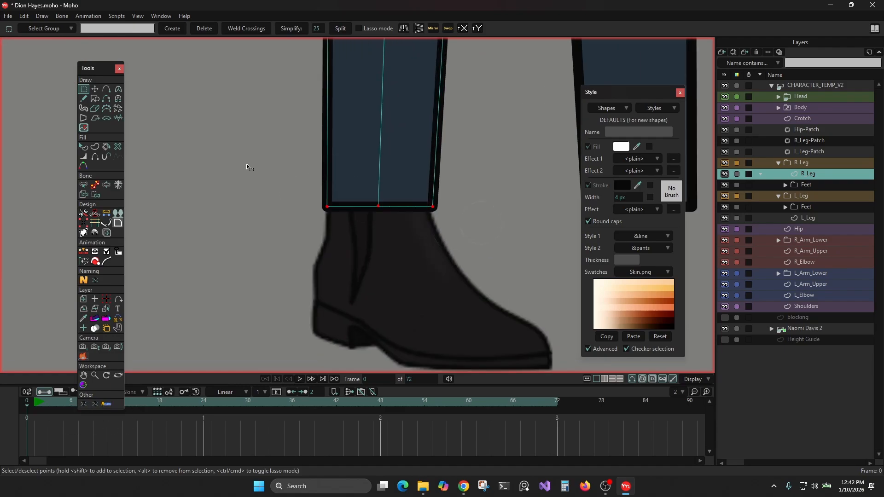
key(t)
drag(431, 206, 441, 206)
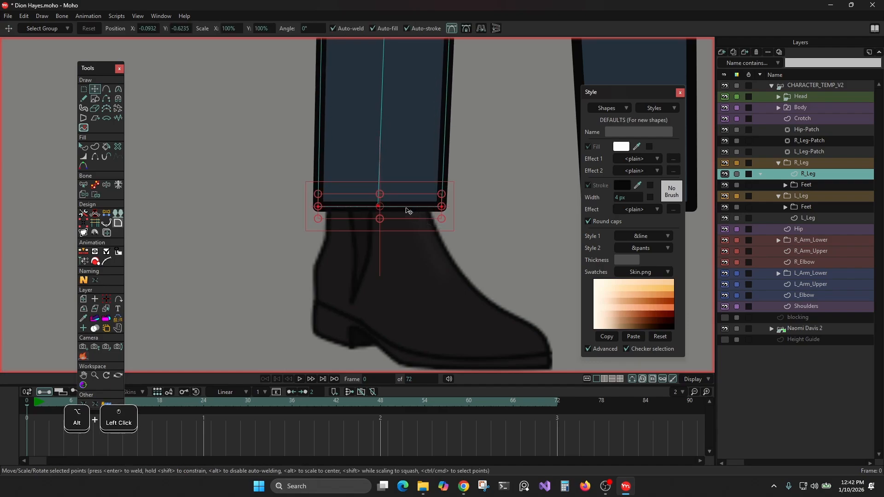
click(118, 89)
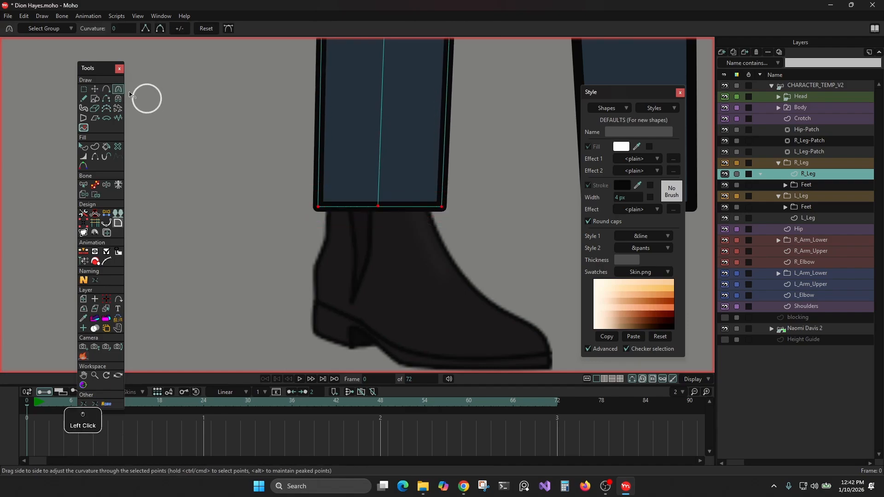
drag(389, 247, 401, 243)
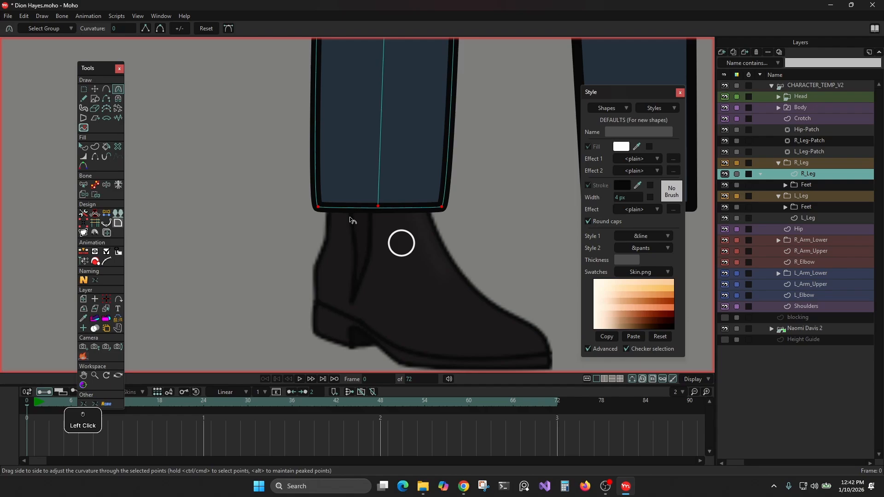
click(95, 89)
click(322, 240)
drag(323, 210, 329, 217)
drag(438, 209, 428, 214)
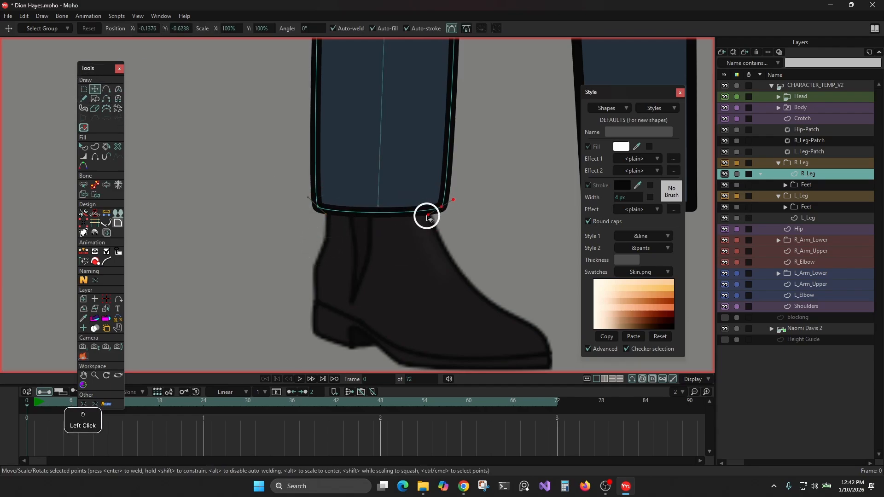
scroll(430, 214, down, 4)
scroll(439, 221, up, 4)
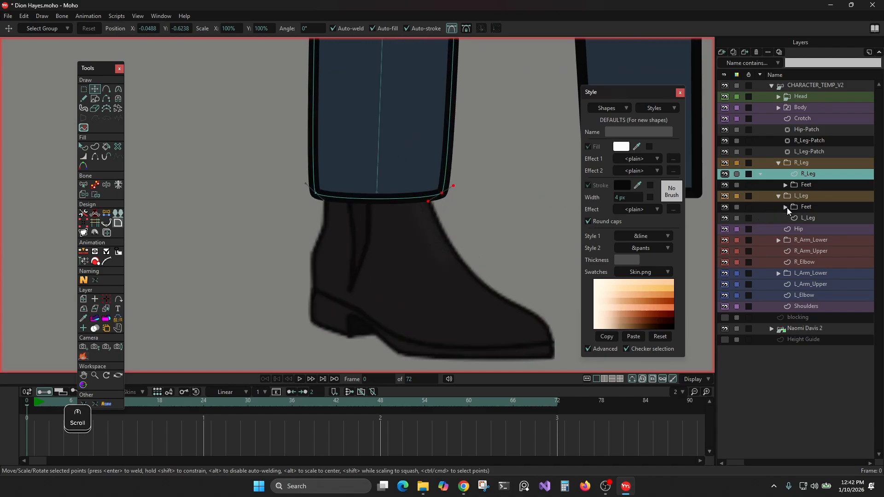
Set the right foot's active bone to R_Foot_Inner, check both boots, and save
click(118, 184)
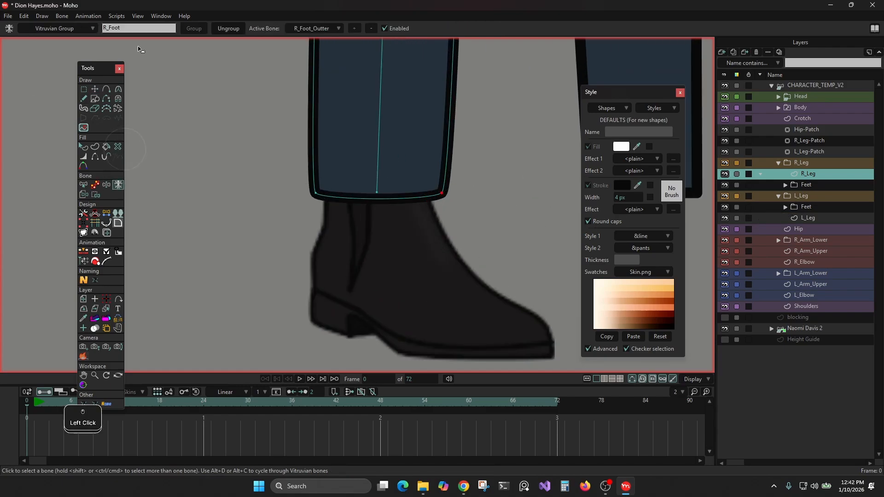
click(315, 29)
click(322, 39)
scroll(348, 183, down, 6)
scroll(460, 218, up, 6)
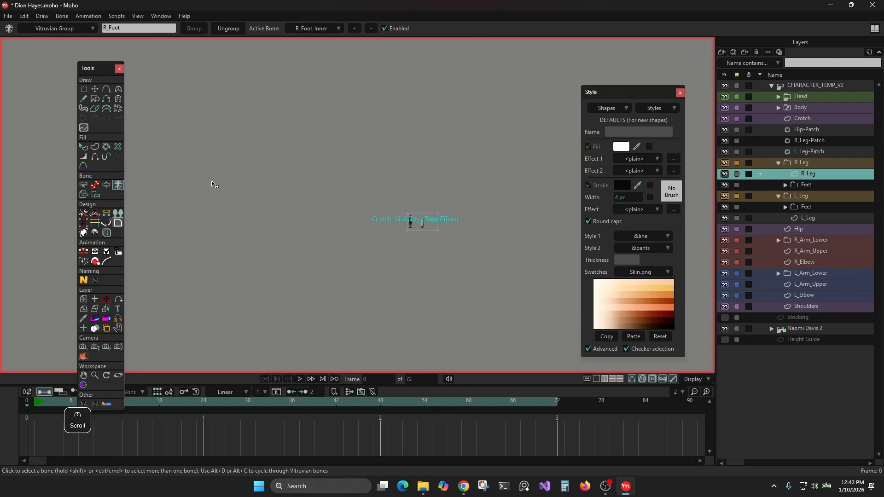
scroll(460, 218, up, 3)
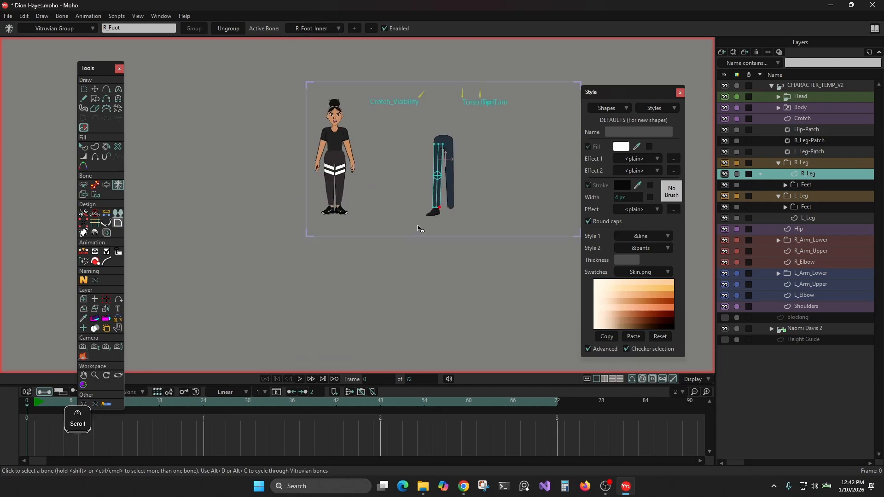
right_click(450, 208)
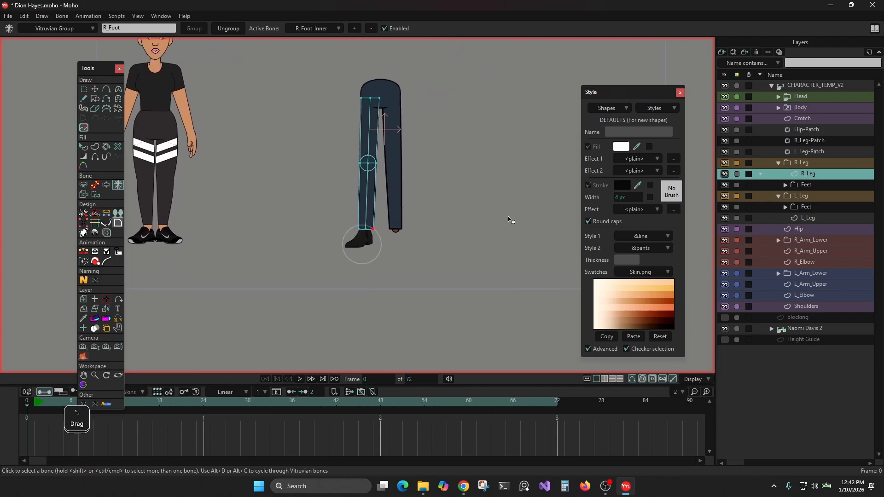
key(ctrl+s)
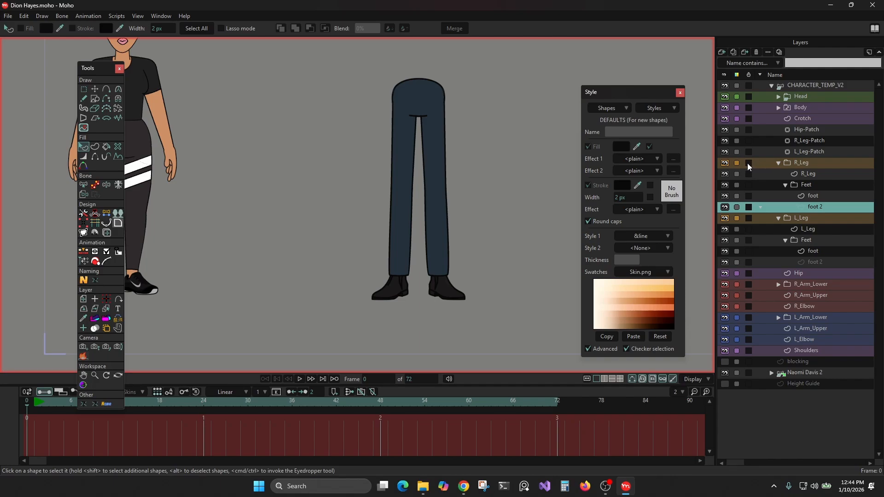
Collapse the L_Leg and R_Leg groups and pan to centre the booted legs
click(777, 218)
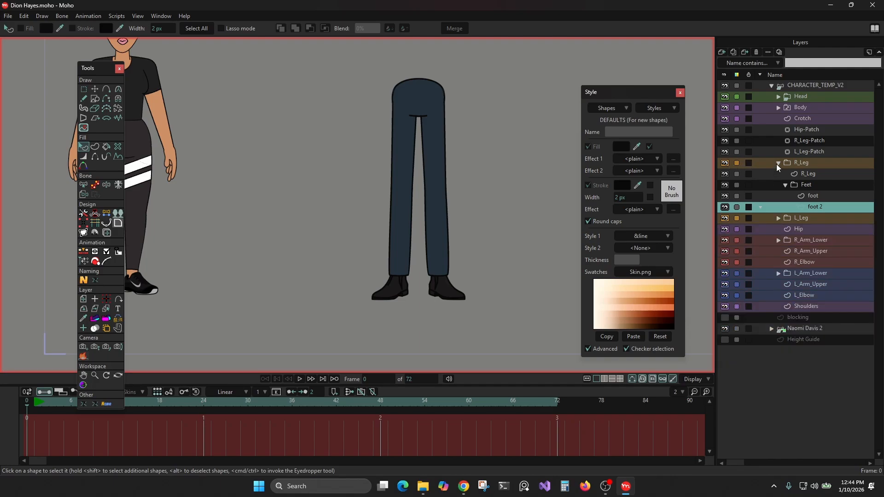
click(777, 162)
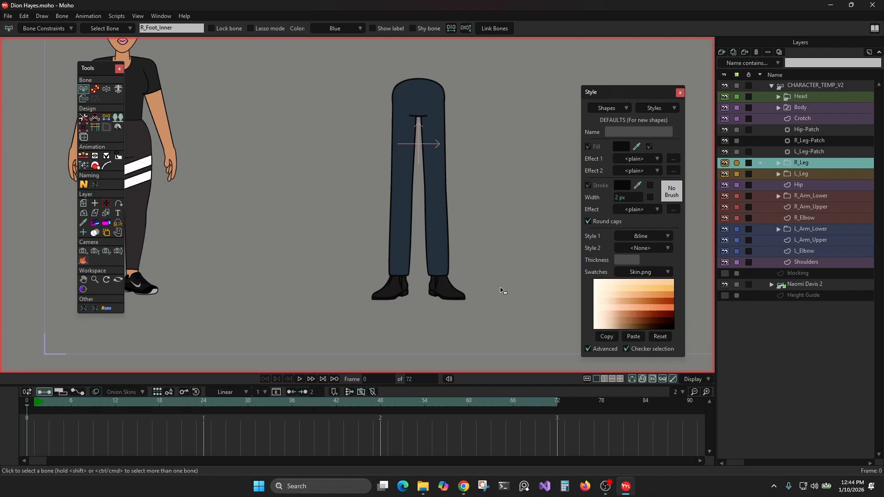
drag(485, 165, 480, 198)
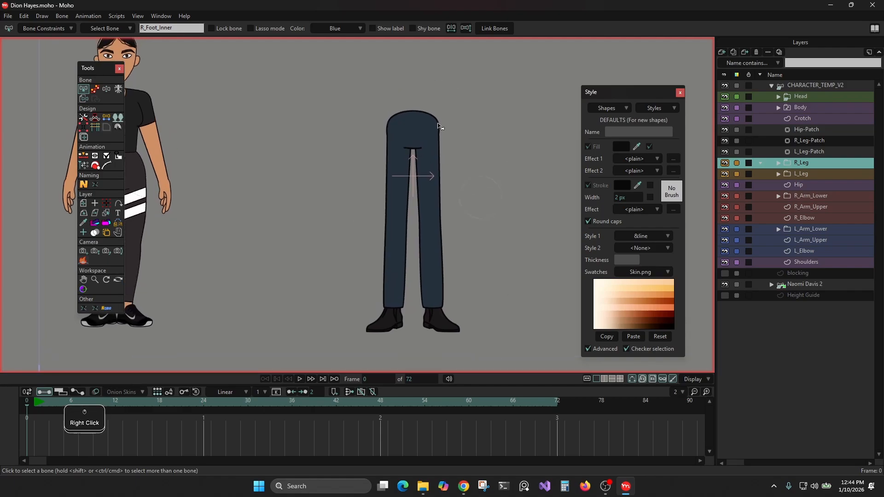